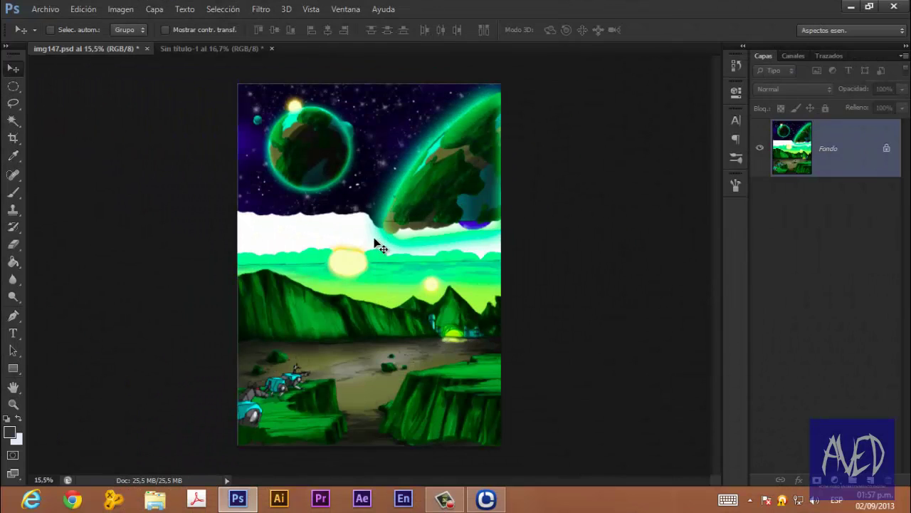
- Look over the landscape and switch between it and the blank new document
scroll(399, 366, up, 2)
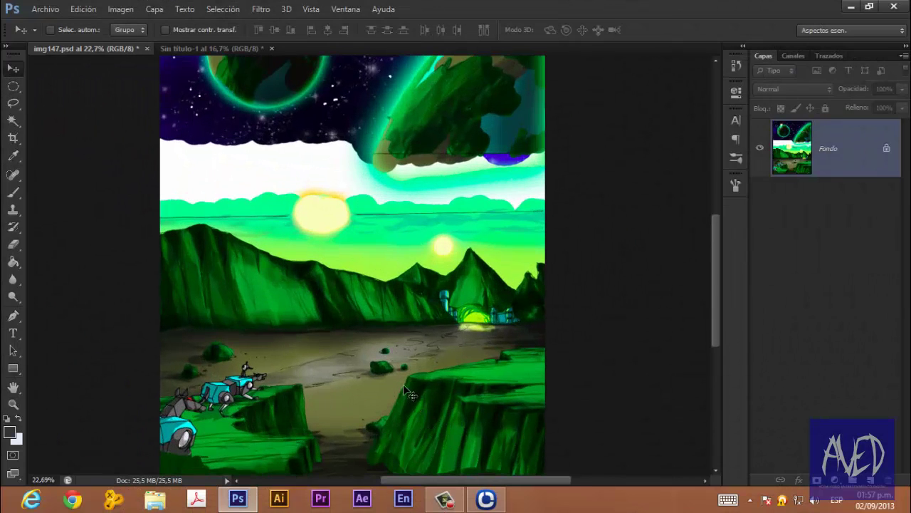
scroll(393, 367, up, 1)
scroll(392, 368, down, 1)
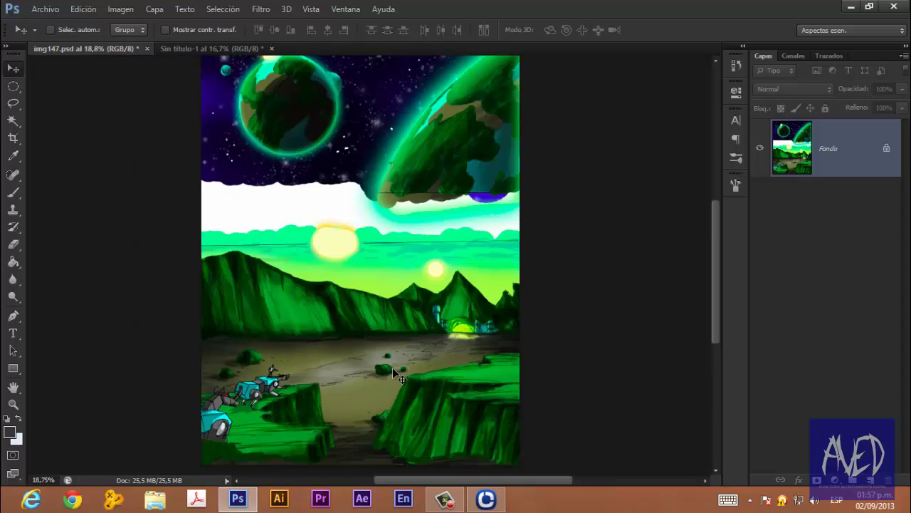
scroll(392, 366, down, 1)
scroll(392, 246, up, 1)
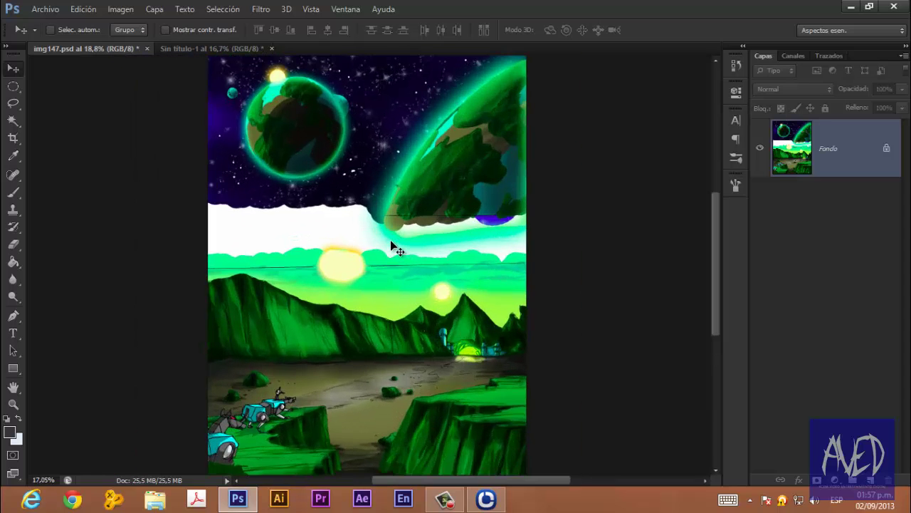
scroll(391, 244, down, 1)
scroll(395, 231, down, 1)
scroll(356, 297, up, 1)
scroll(354, 294, up, 1)
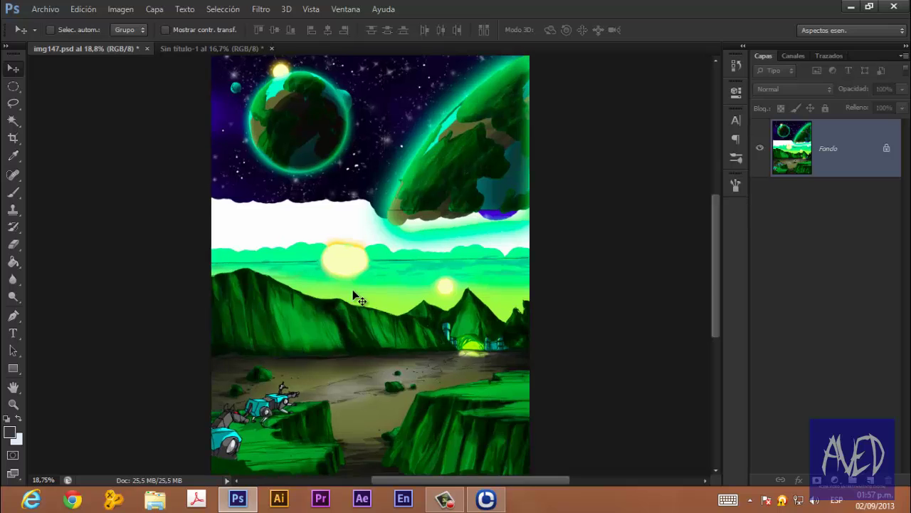
scroll(354, 294, down, 1)
click(186, 48)
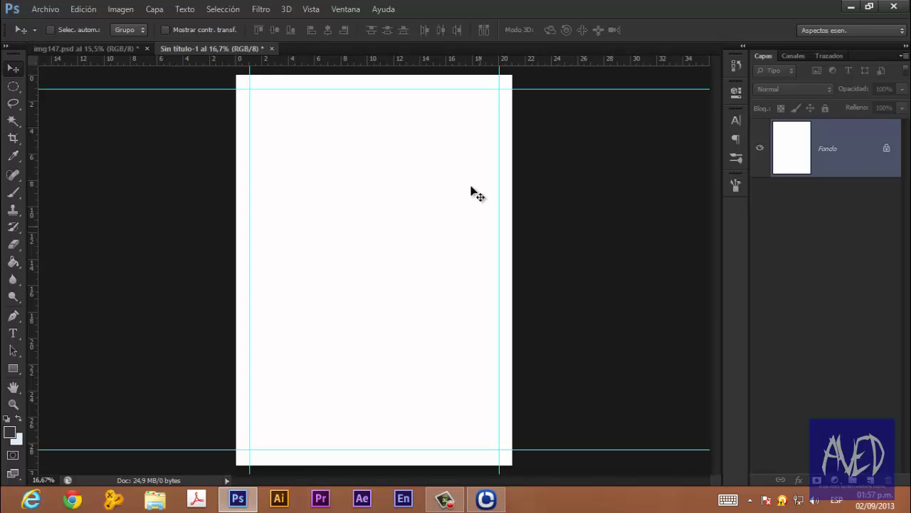
click(121, 49)
click(183, 47)
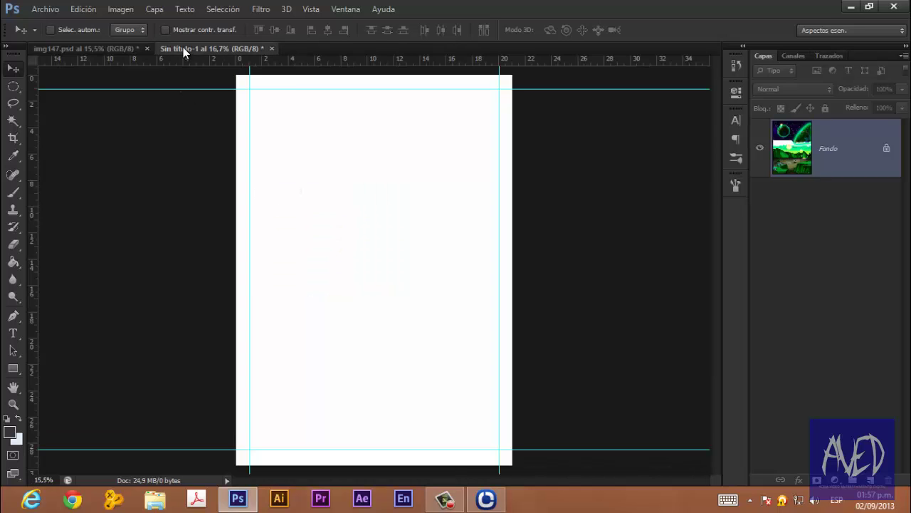
- Open the New document dialog, cancel it, and return to the landscape image
click(45, 9)
click(80, 29)
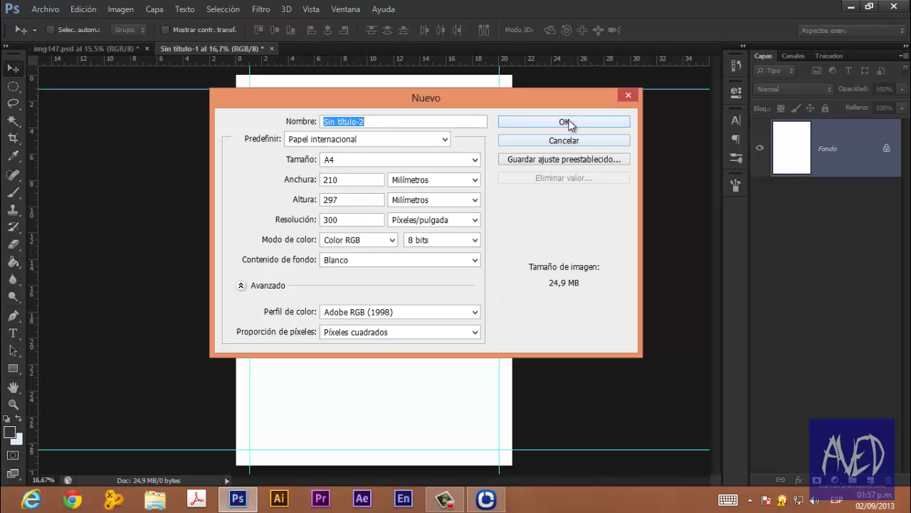
click(627, 94)
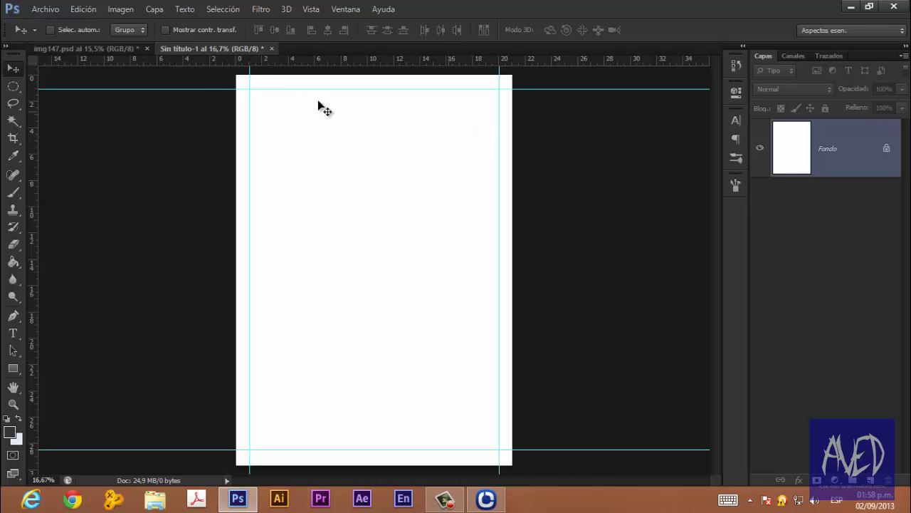
click(133, 48)
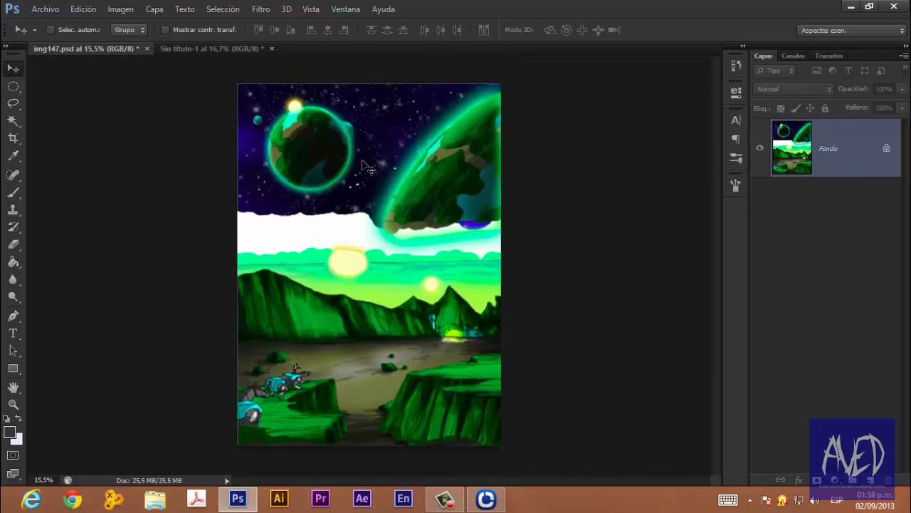
- Zoom in and out across the landscape painting to inspect it
scroll(379, 106, up, 1)
scroll(372, 99, up, 1)
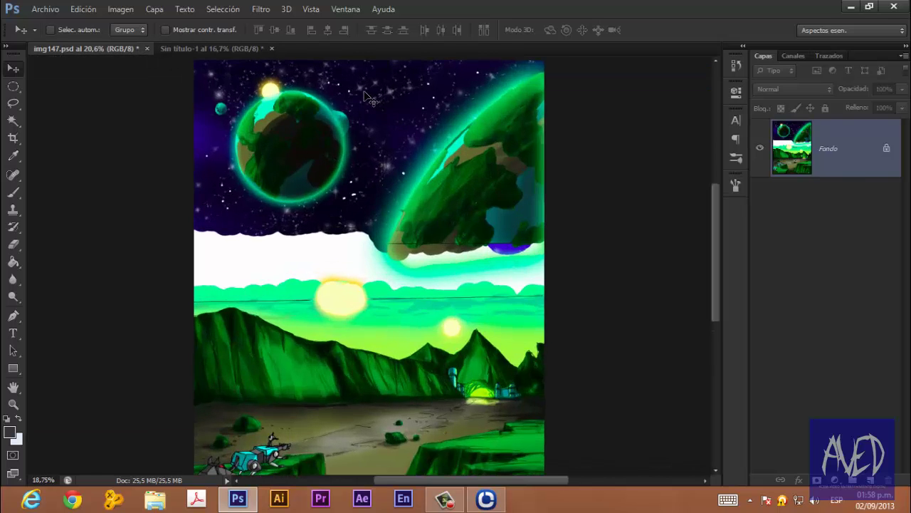
scroll(371, 96, down, 2)
scroll(299, 88, up, 1)
scroll(291, 83, up, 1)
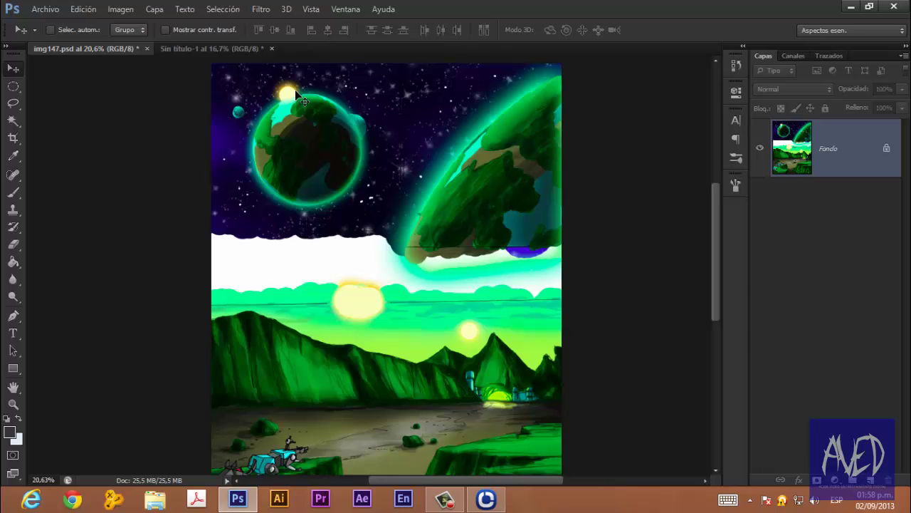
scroll(298, 94, down, 1)
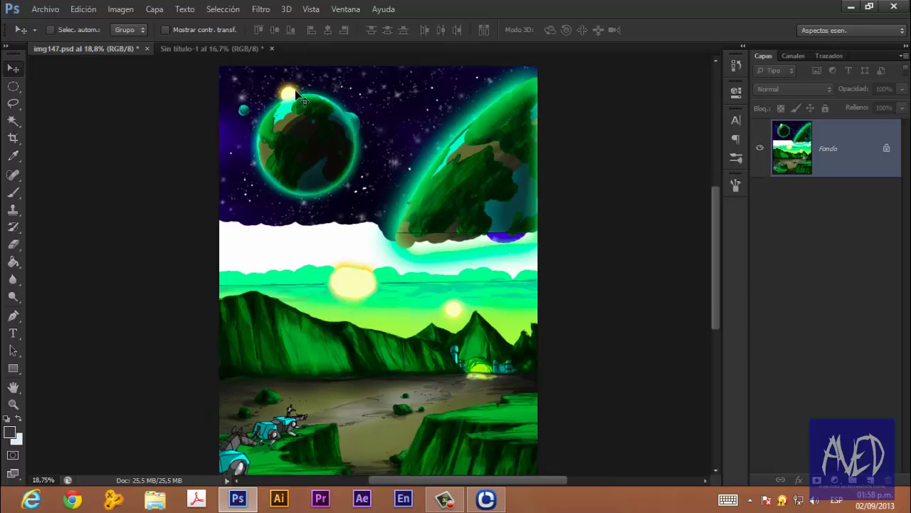
scroll(302, 97, down, 1)
scroll(307, 101, down, 1)
scroll(420, 98, up, 1)
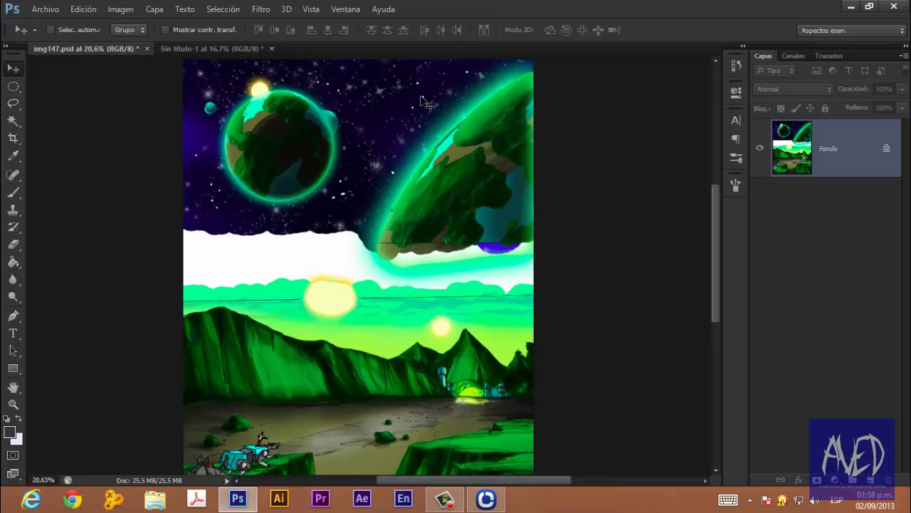
scroll(421, 98, up, 1)
scroll(420, 98, up, 1)
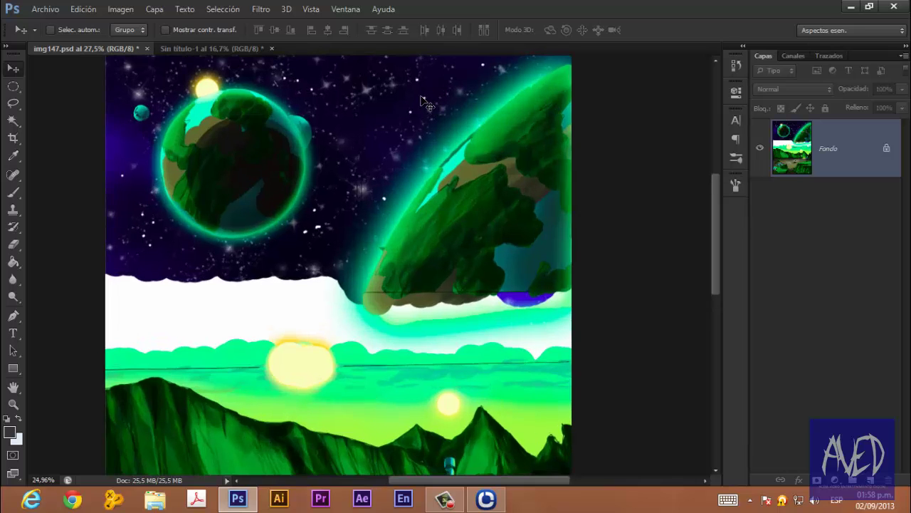
scroll(421, 98, down, 1)
scroll(420, 98, down, 1)
scroll(416, 104, down, 1)
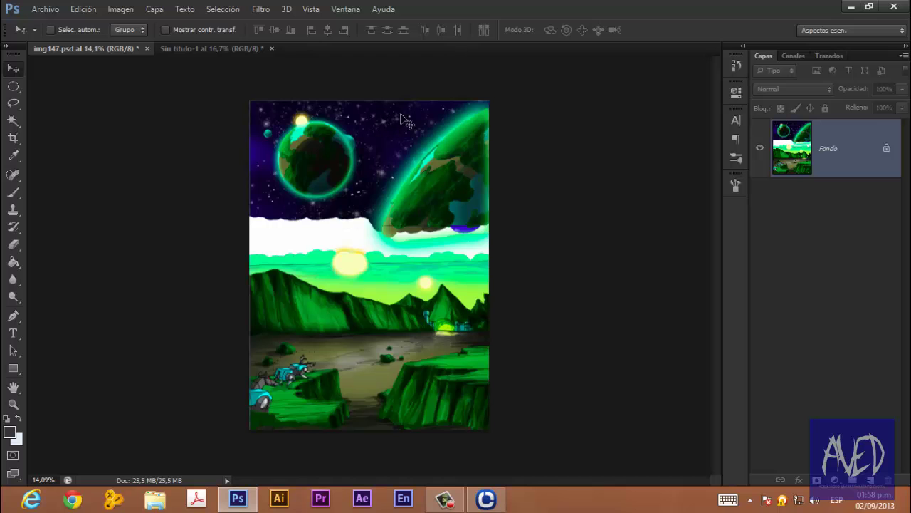
scroll(349, 134, up, 2)
scroll(306, 122, up, 2)
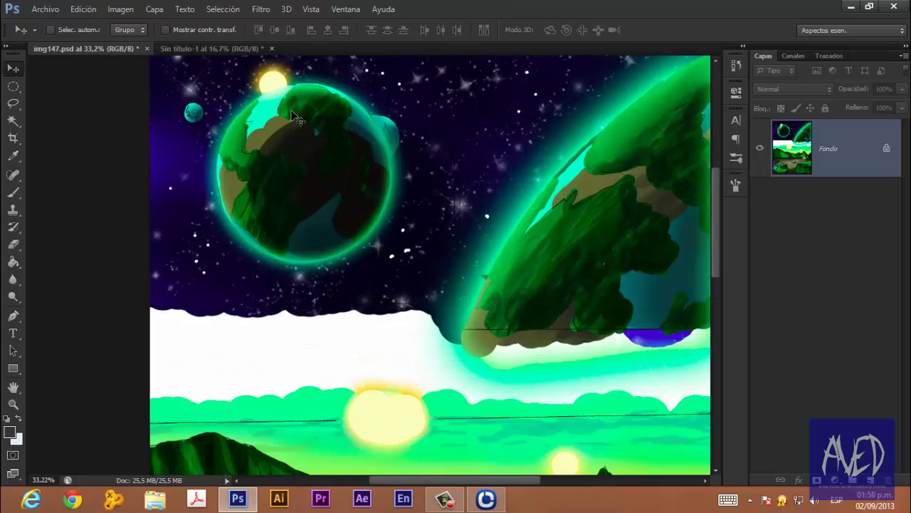
scroll(284, 173, down, 2)
scroll(281, 172, down, 1)
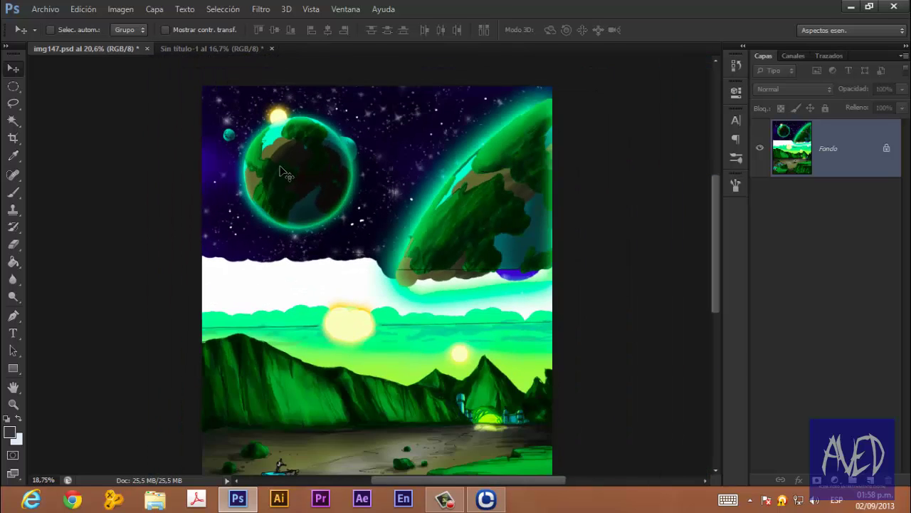
scroll(284, 173, down, 1)
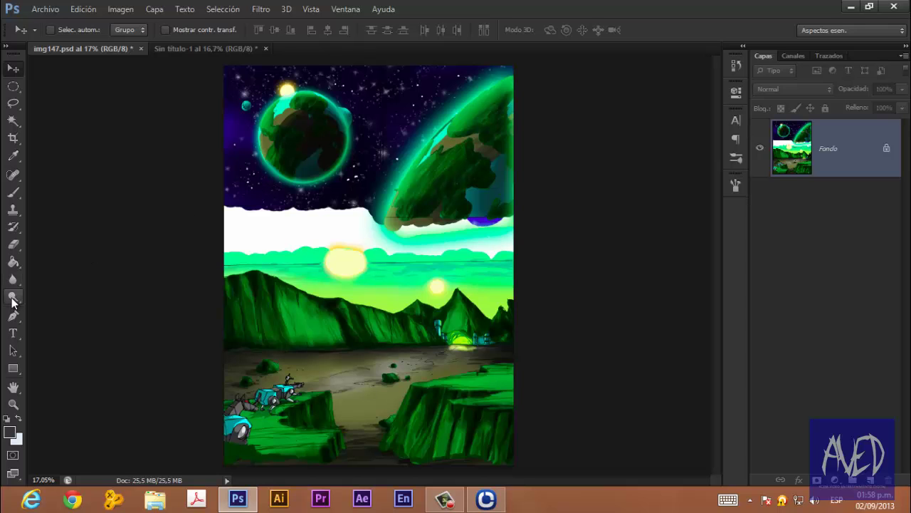
- Select the Blur tool with an 88 px soft round brush at 0% Dureza
drag(12, 279, 52, 277)
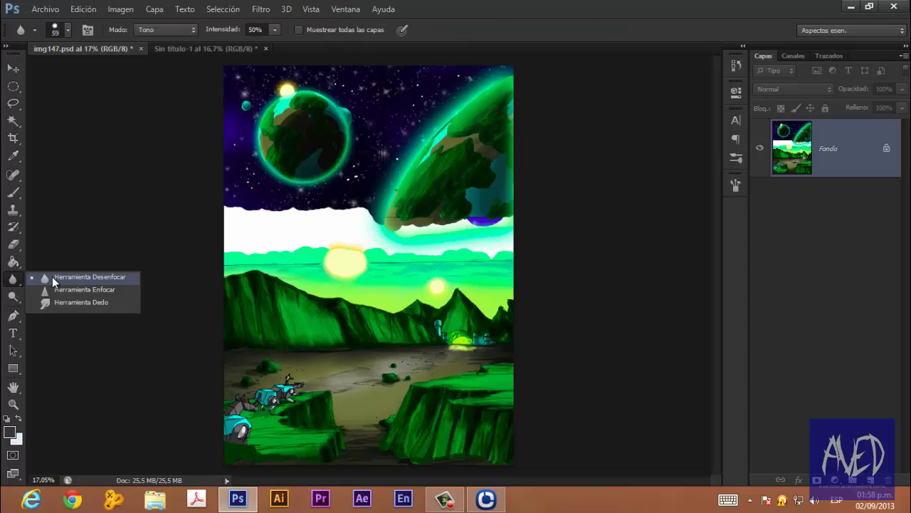
scroll(334, 109, up, 4)
right_click(315, 116)
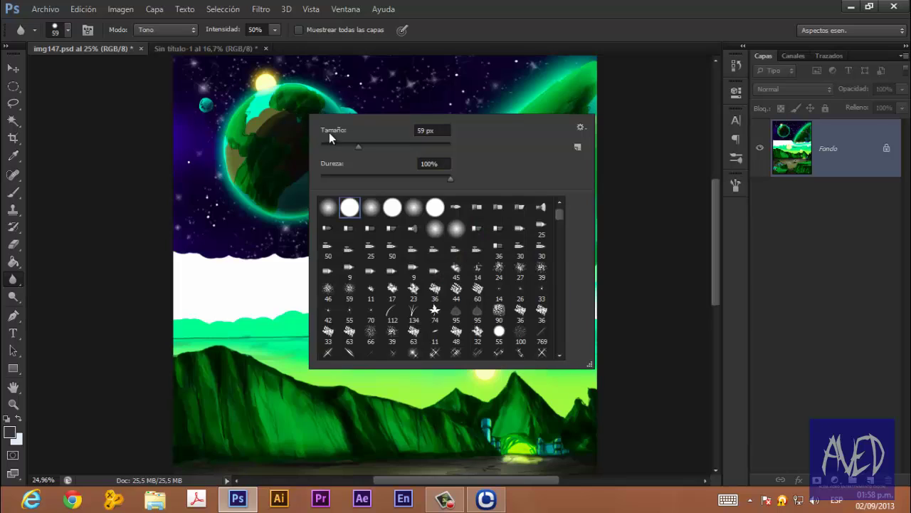
drag(360, 148, 377, 147)
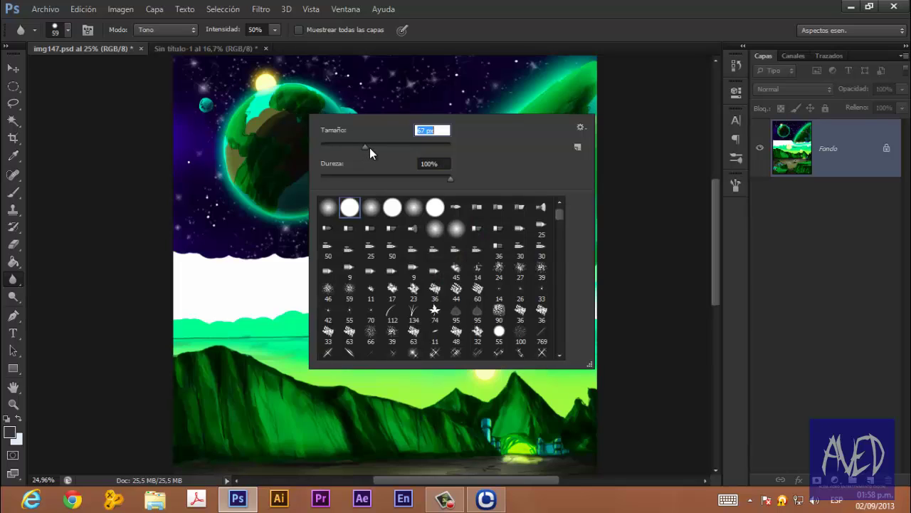
click(328, 208)
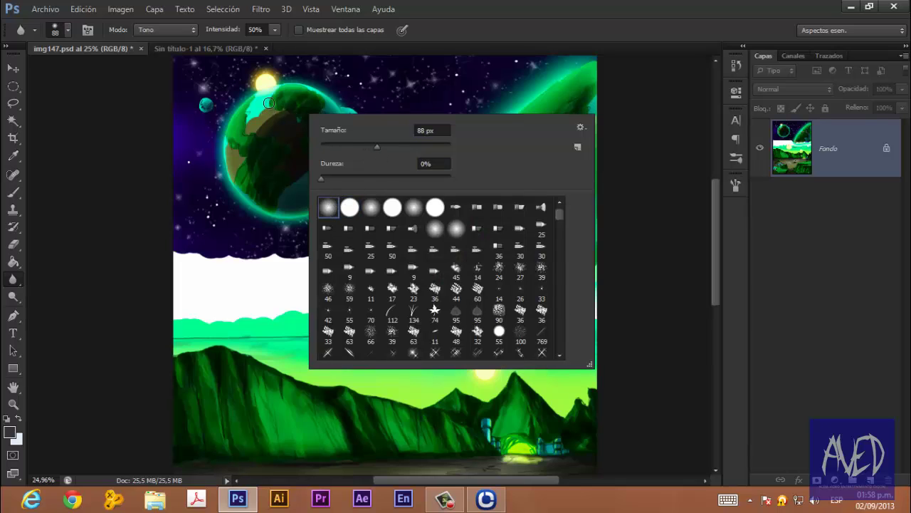
click(269, 103)
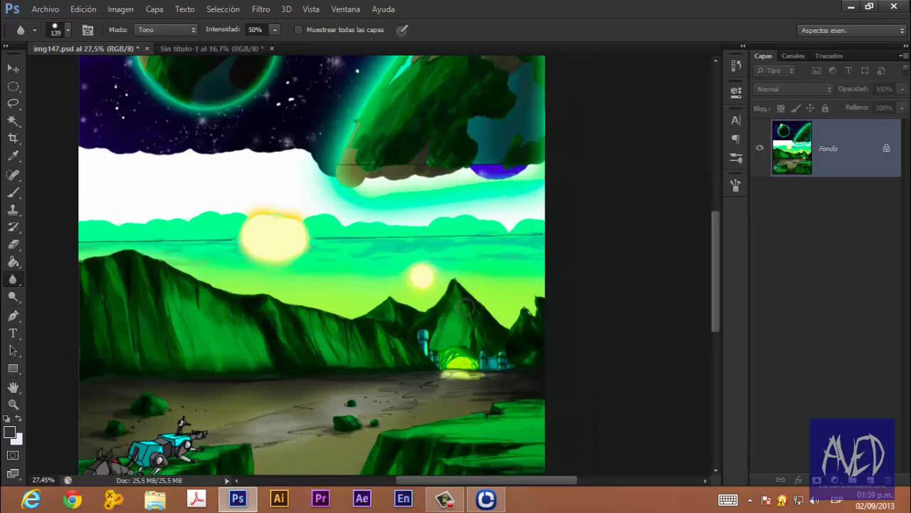
scroll(464, 307, down, 5)
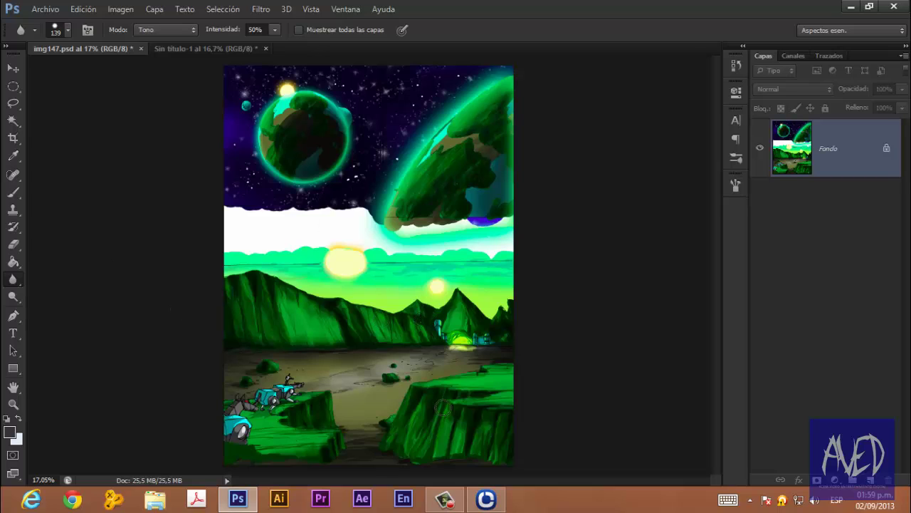
scroll(374, 335, down, 2)
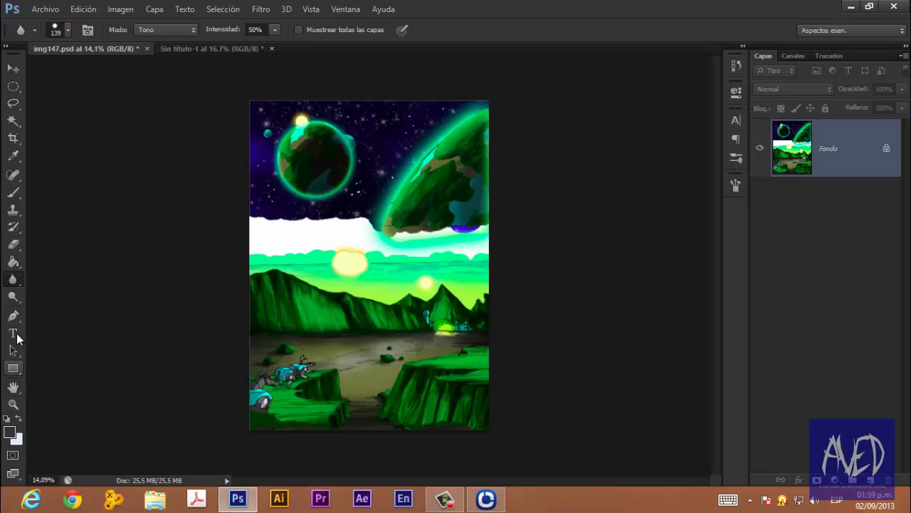
- Copy a rectangular selection of the lower landscape onto a new layer
click(15, 89)
click(57, 85)
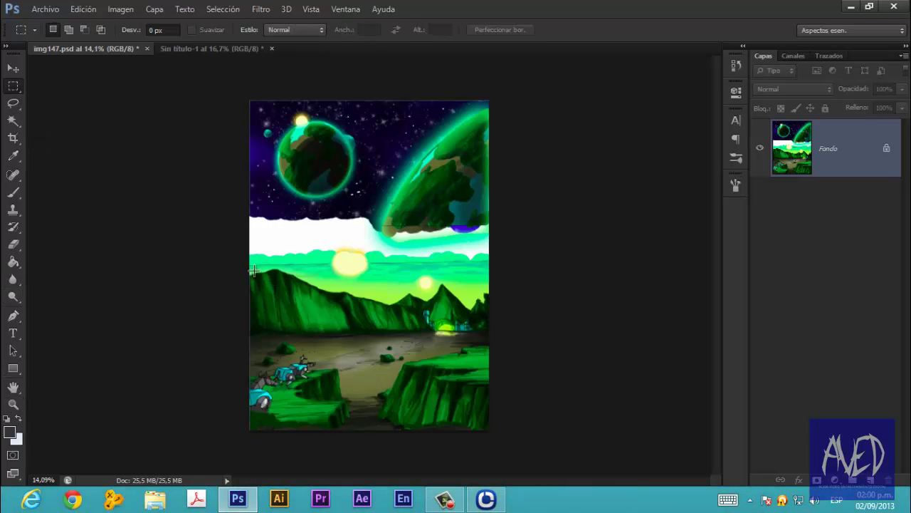
drag(248, 265, 484, 429)
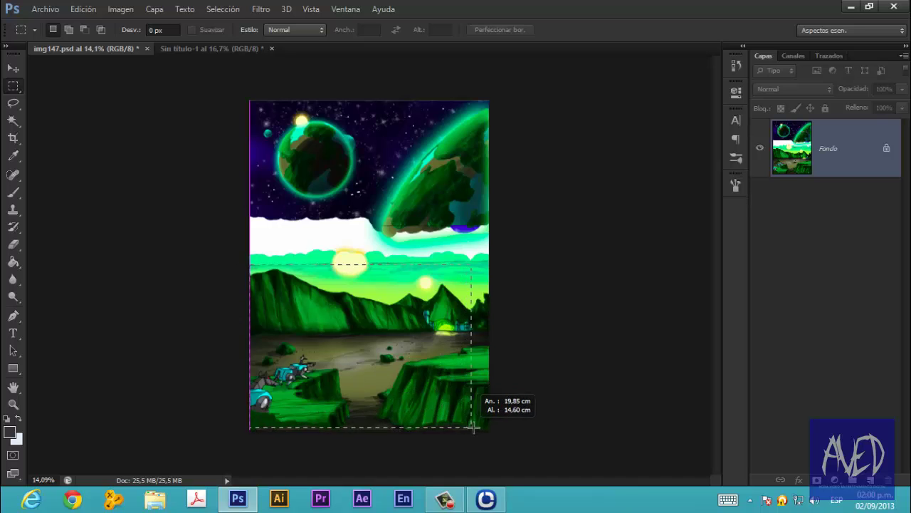
drag(485, 428, 487, 429)
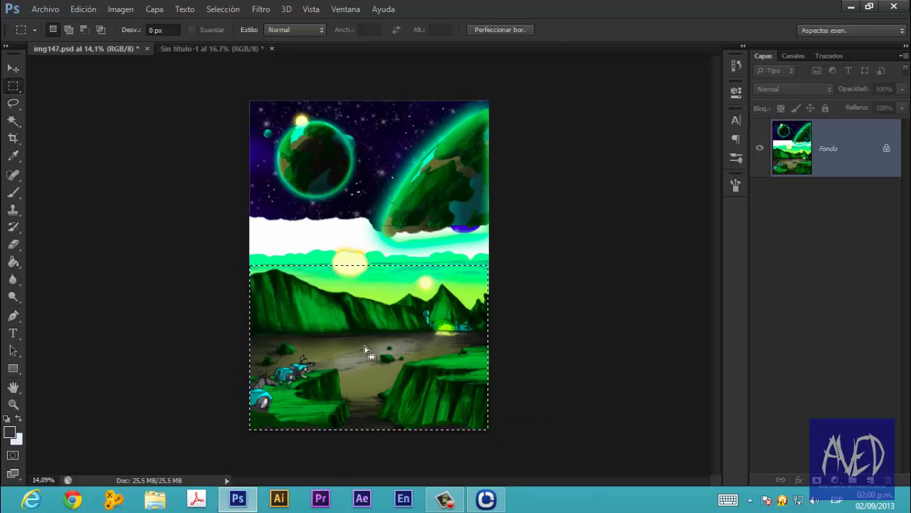
right_click(364, 332)
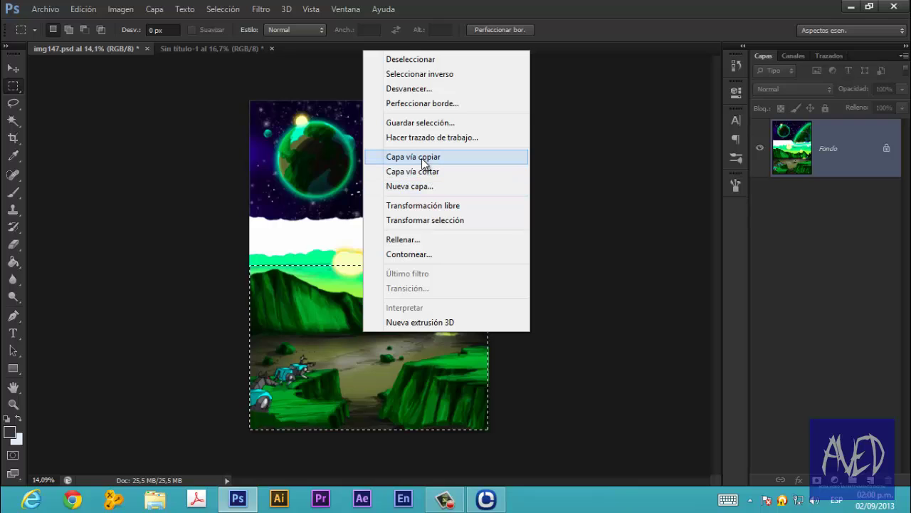
click(422, 157)
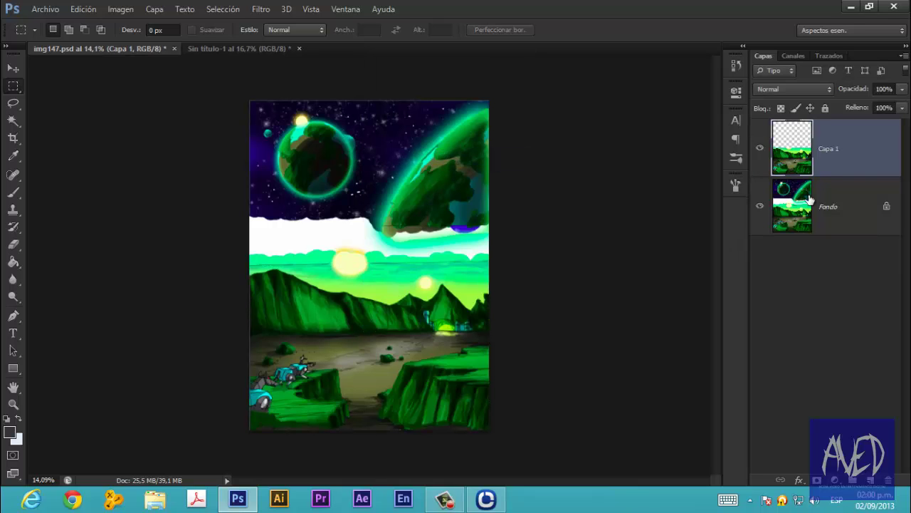
- Toggle the background's visibility to compare, then delete the copied Capa 1 layer
click(759, 206)
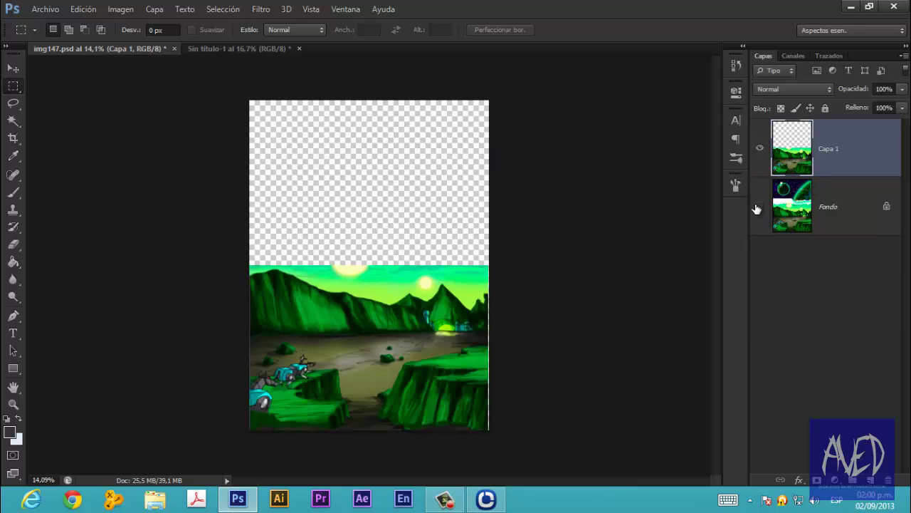
click(759, 207)
click(759, 207)
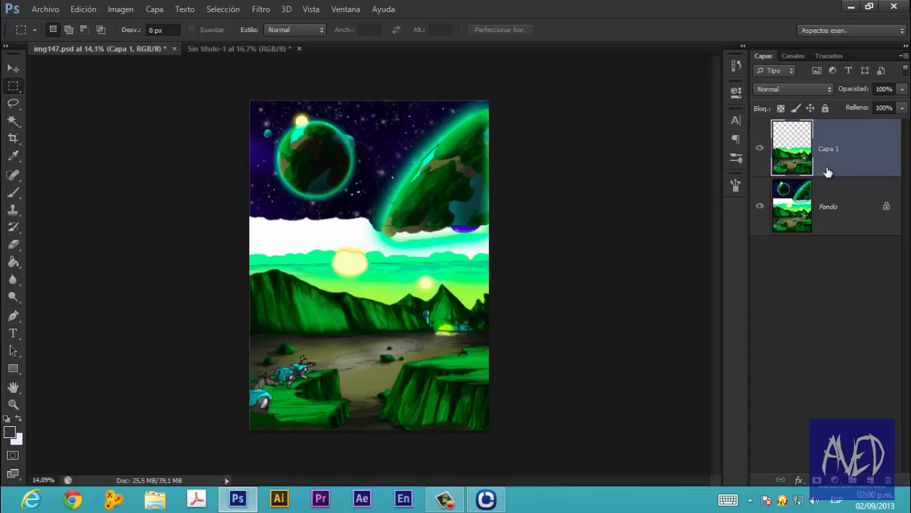
drag(829, 172, 888, 480)
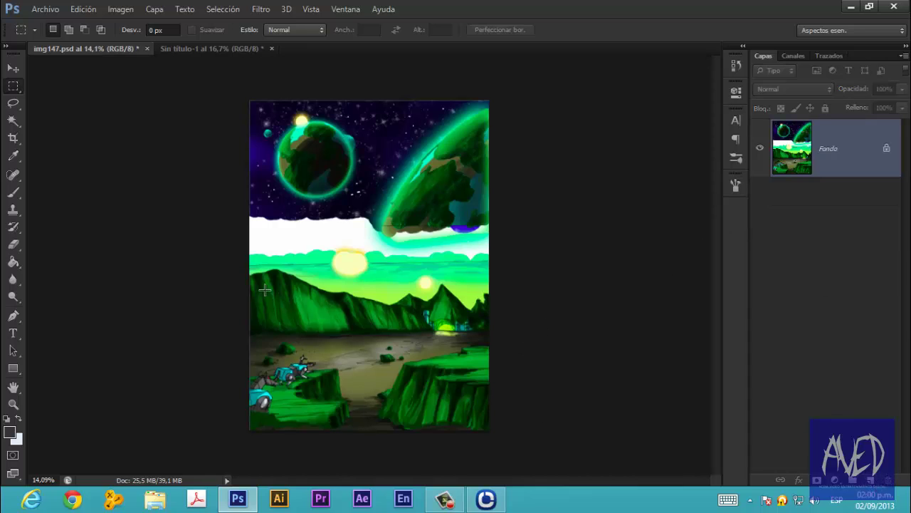
- Select the lower landscape and fade the yellow layer's opacity down
drag(247, 263, 495, 441)
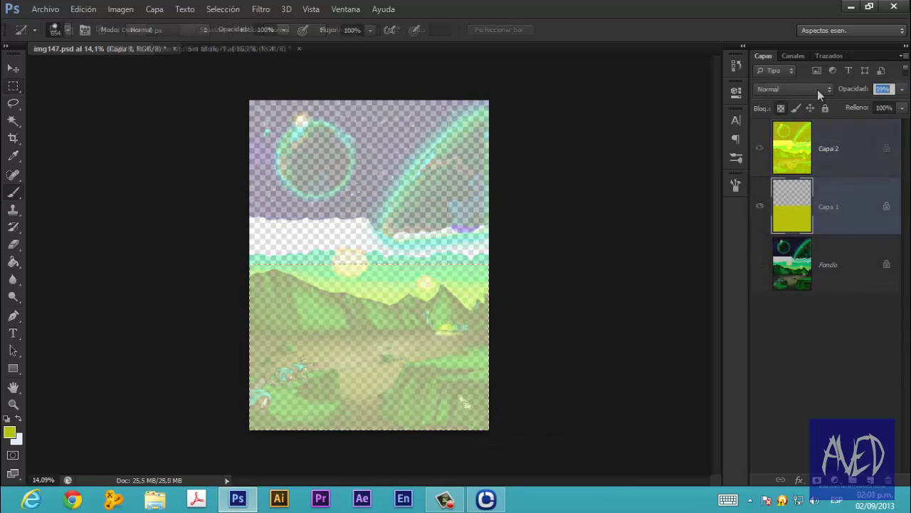
click(761, 265)
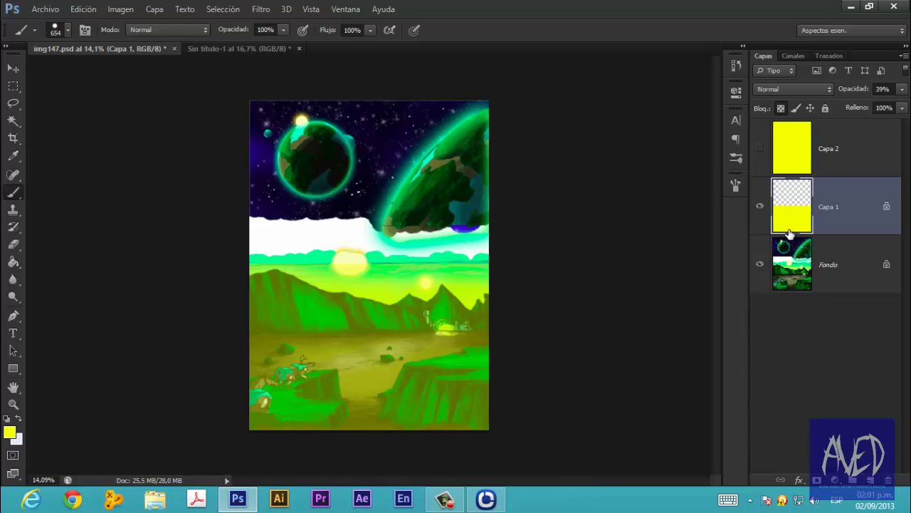
drag(855, 91, 794, 101)
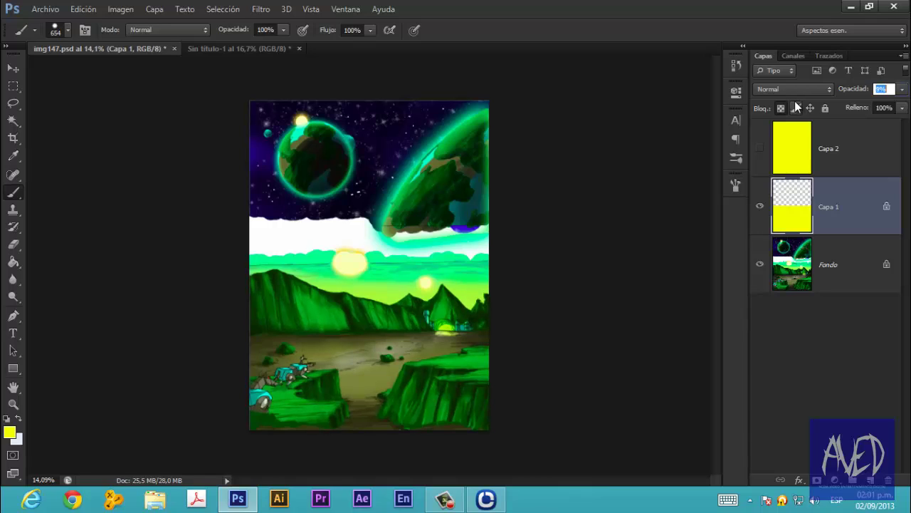
- Try blend modes and settle the yellow tint on Sobreexponer color with adjusted opacity
click(831, 86)
click(781, 98)
key(Down)
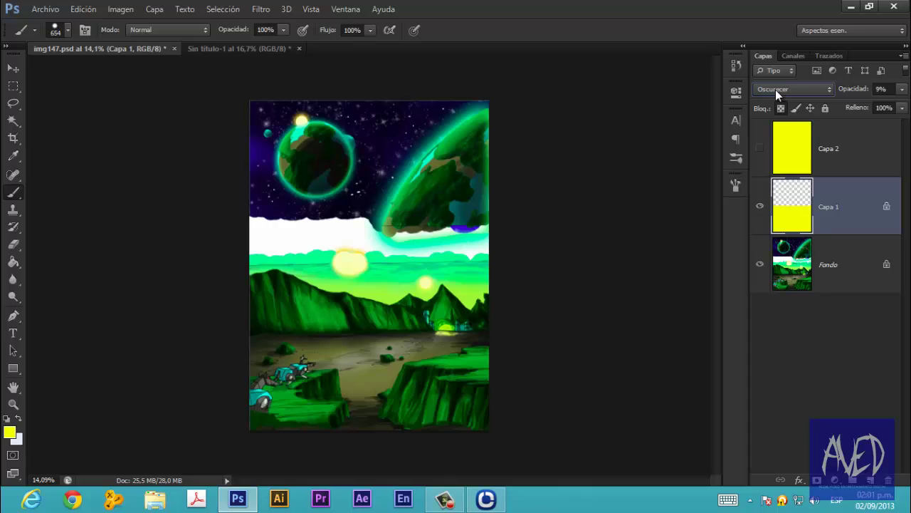
key(Down)
key(Down)
key(Down)
key(Down)
key(Down)
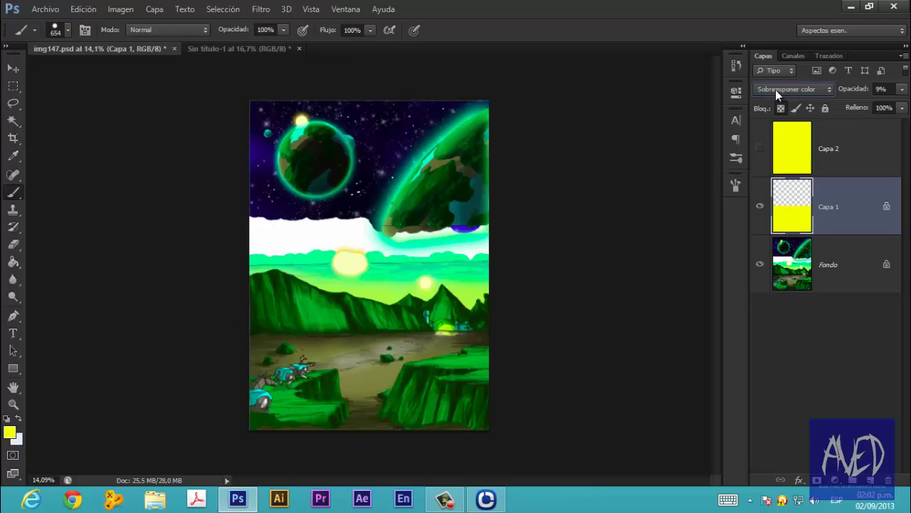
key(Down)
key(Up)
drag(858, 93, 859, 92)
- Toggle the yellow tint on and off to compare, then select Capa 2
click(854, 263)
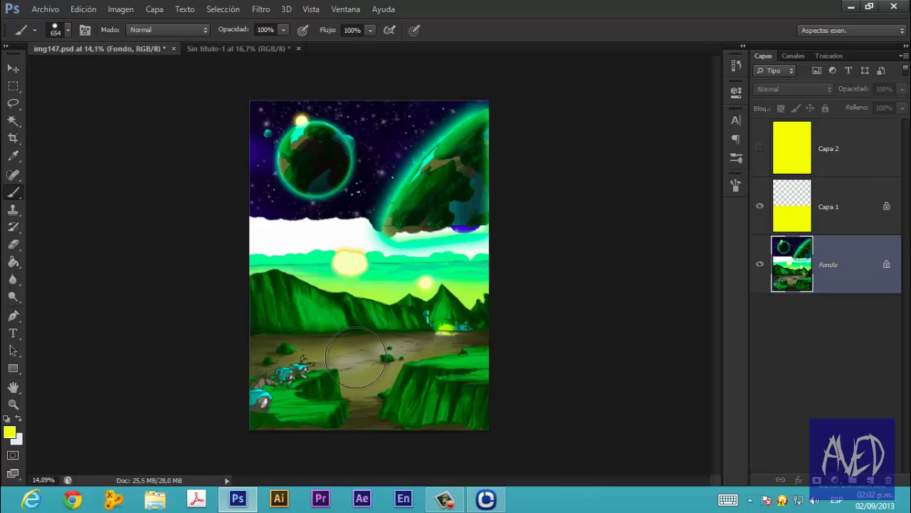
click(760, 207)
click(760, 207)
click(759, 207)
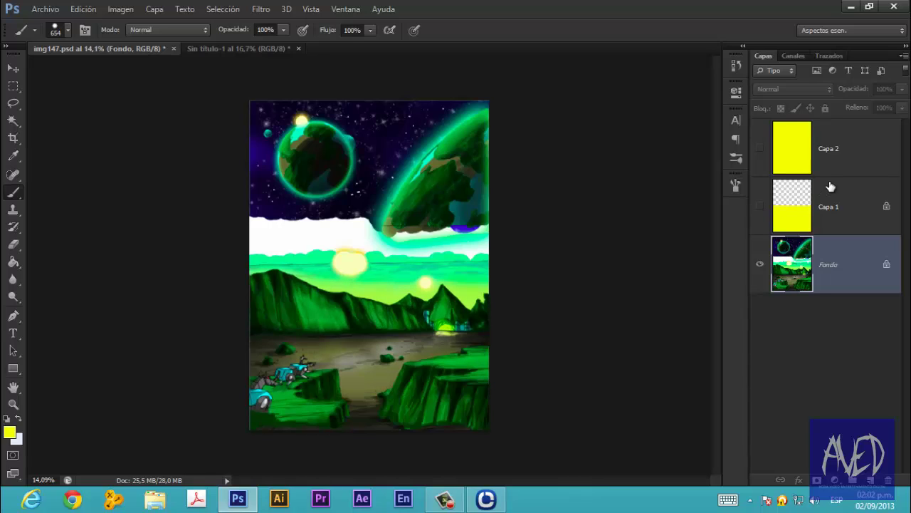
click(759, 207)
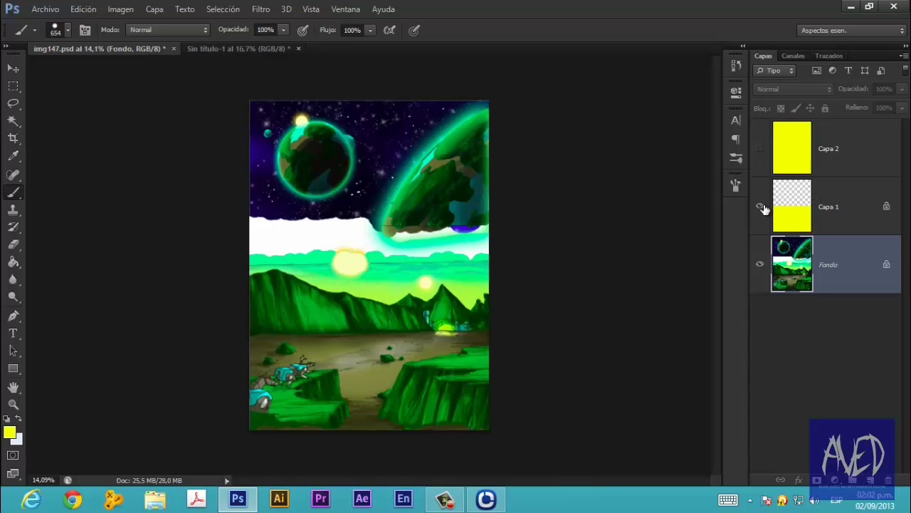
click(845, 140)
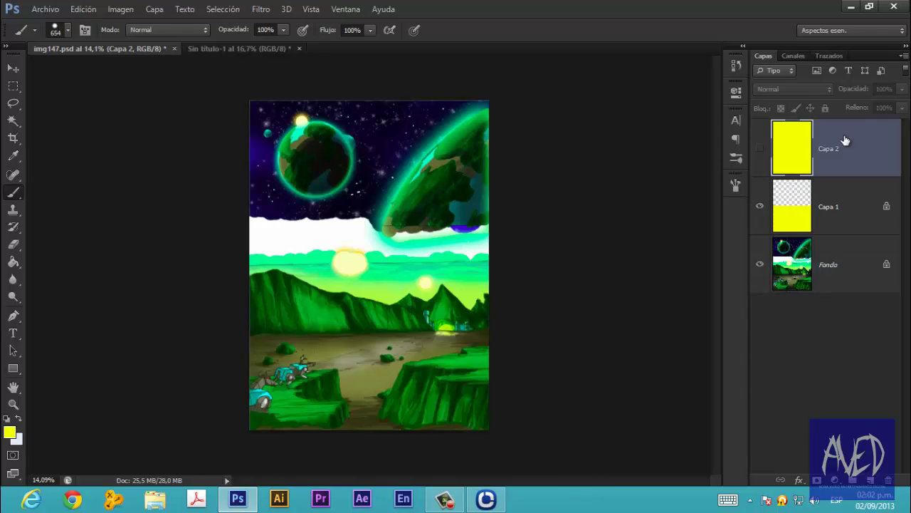
- Delete Capa 2 and set Capa 1's blend mode to Multiplicar
click(889, 481)
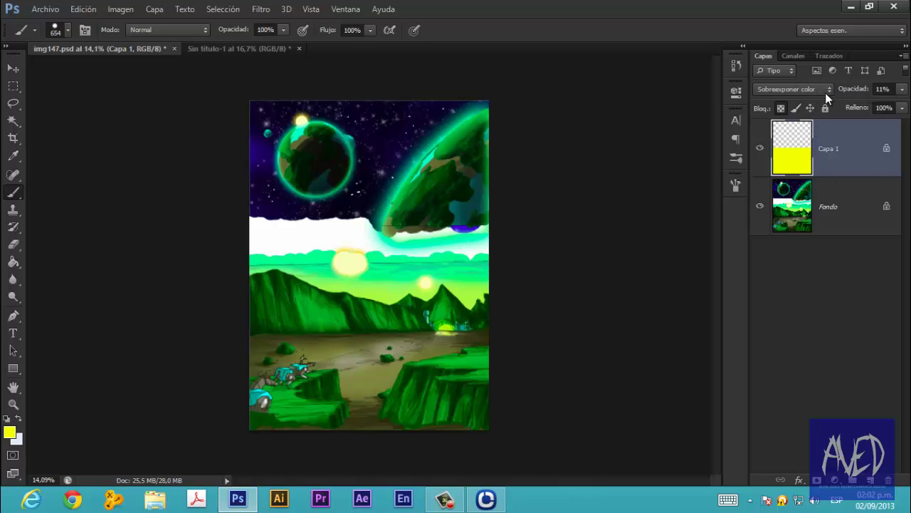
click(790, 89)
click(784, 140)
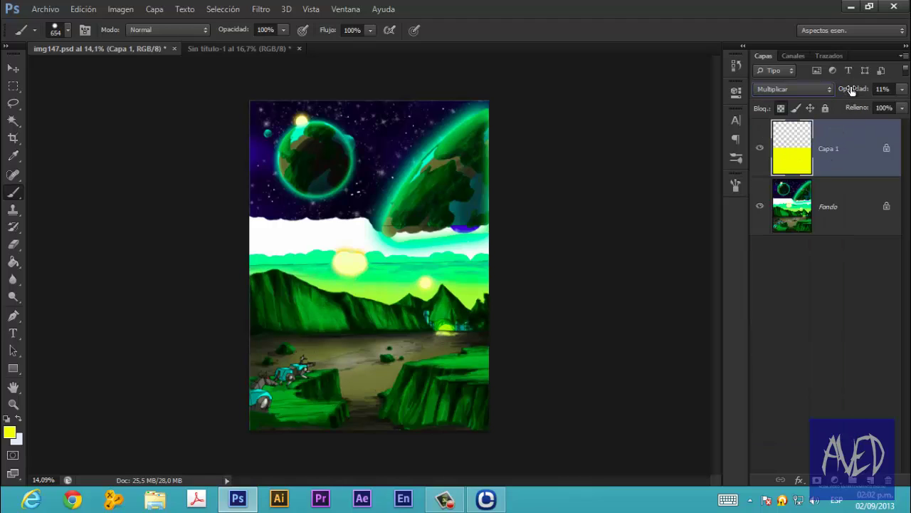
- Scrub the yellow tint's opacity to about 28%
drag(849, 96, 873, 102)
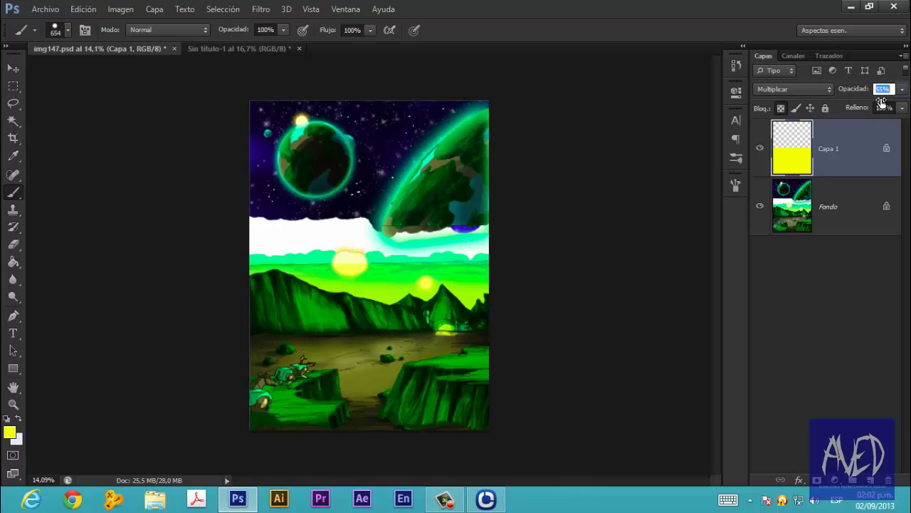
drag(881, 104, 864, 104)
key(Return)
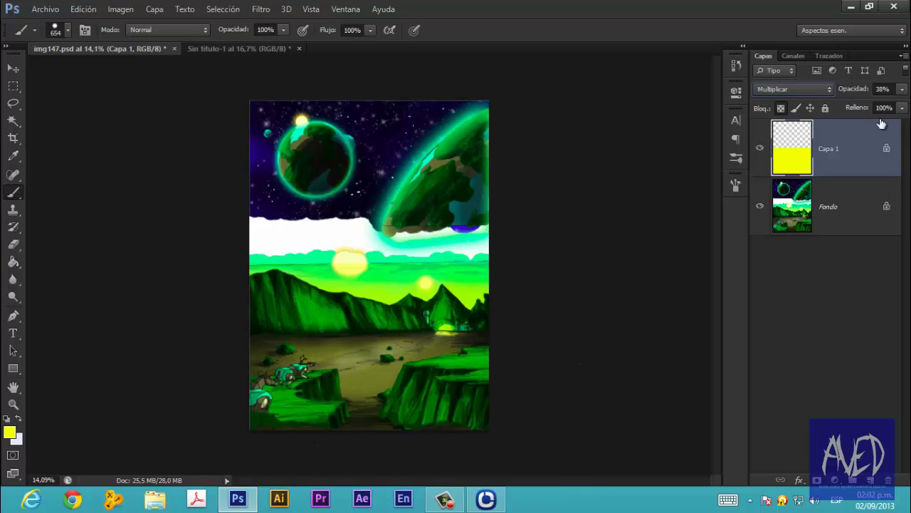
drag(858, 92, 857, 94)
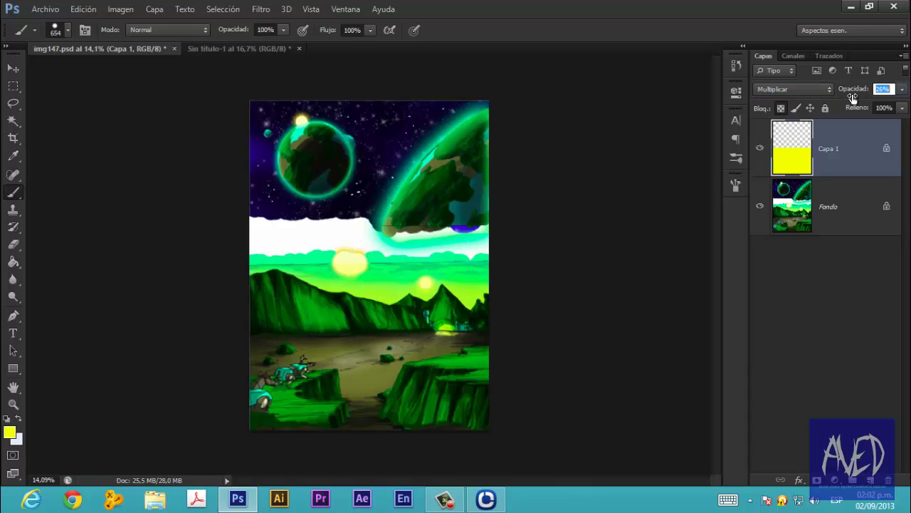
right_click(857, 153)
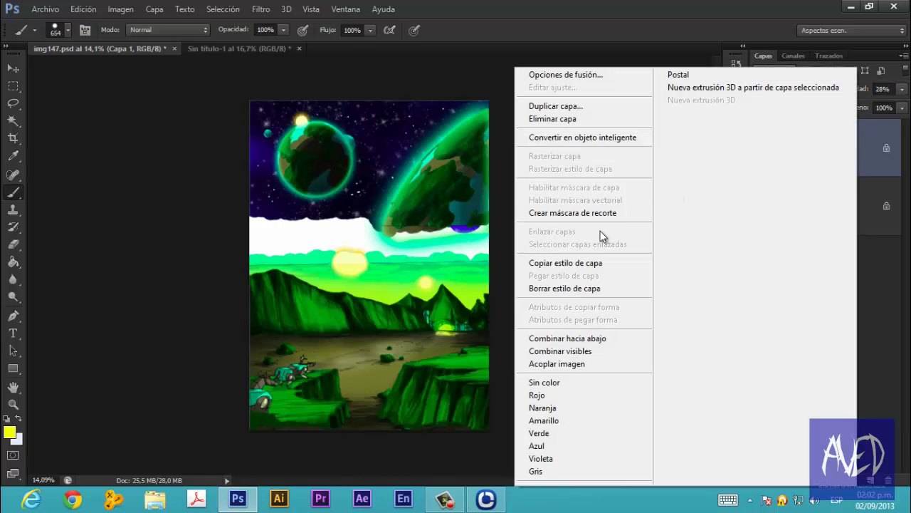
- Merge Capa 1 down into Fondo and convert the background into unlocked layer Capa 0
click(573, 350)
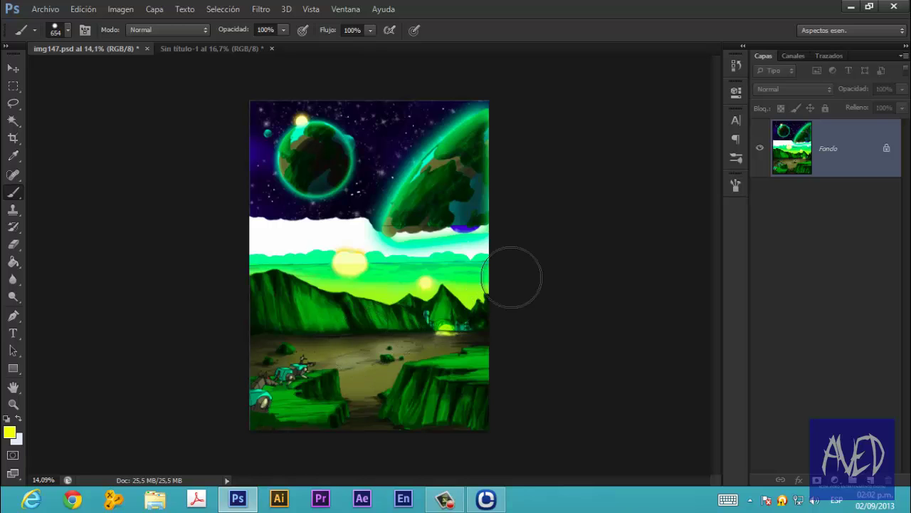
double_click(847, 155)
click(613, 156)
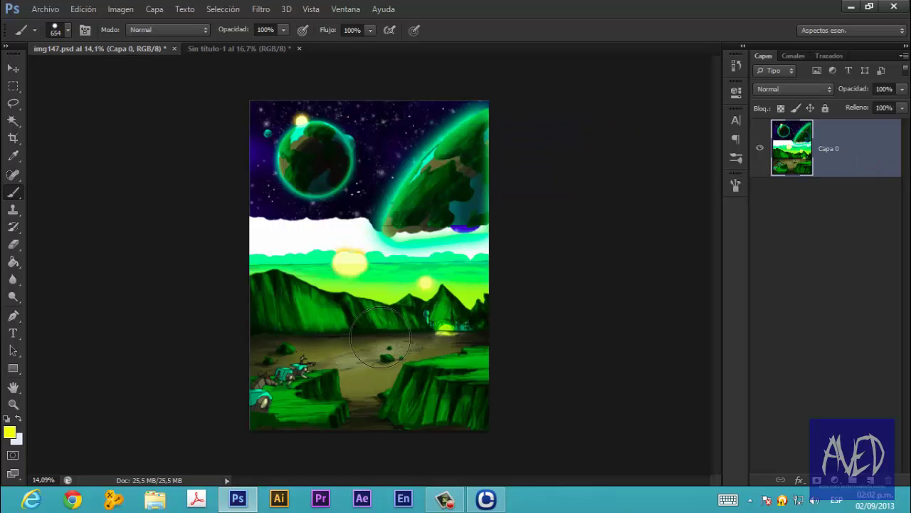
scroll(380, 336, up, 2)
scroll(380, 336, up, 2)
scroll(378, 337, down, 3)
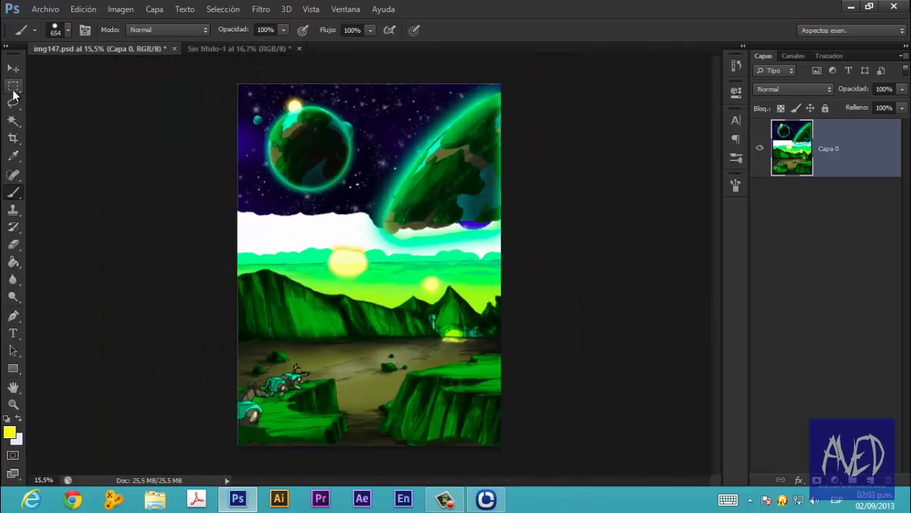
- Copy the top-left planet area to a new layer and drag it to the Sin título-1 tab
click(12, 86)
scroll(246, 79, up, 1)
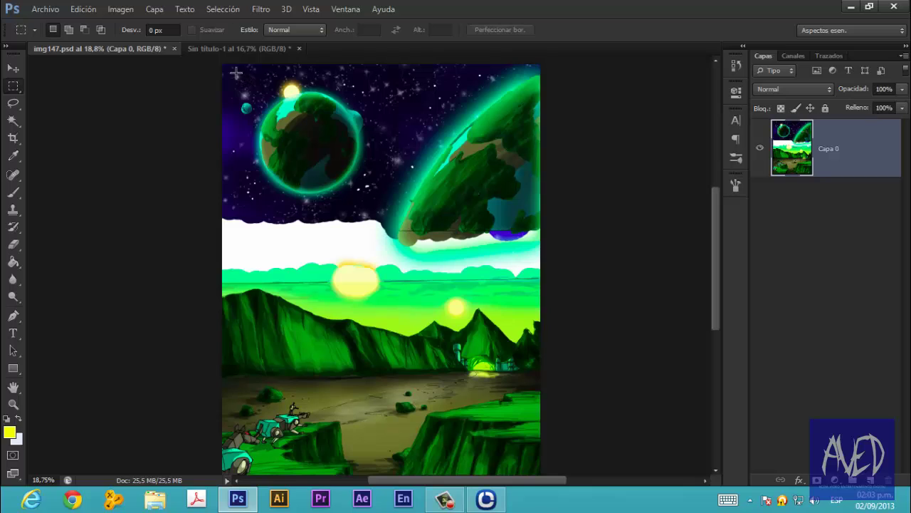
drag(223, 66, 391, 212)
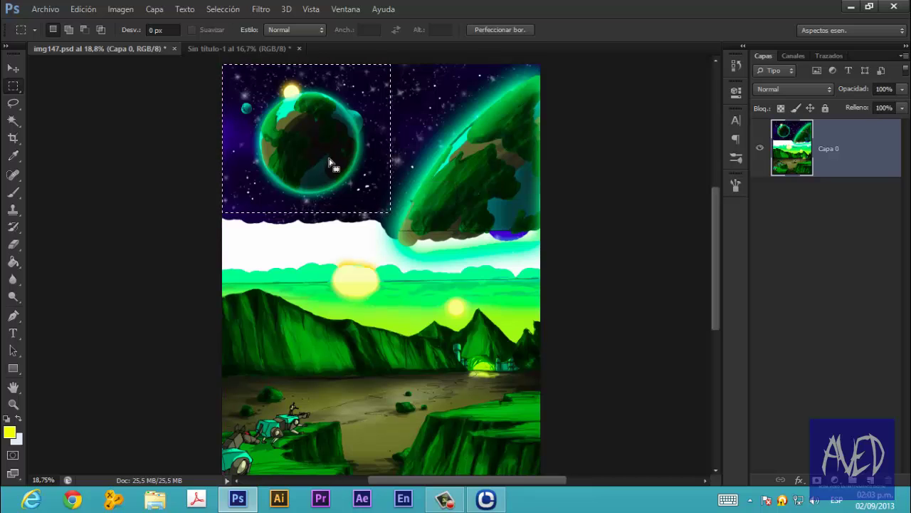
right_click(328, 160)
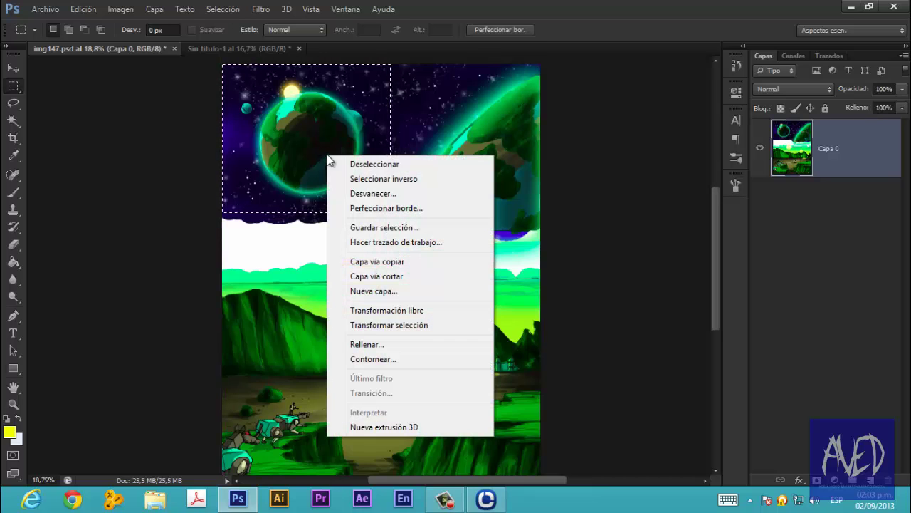
click(390, 262)
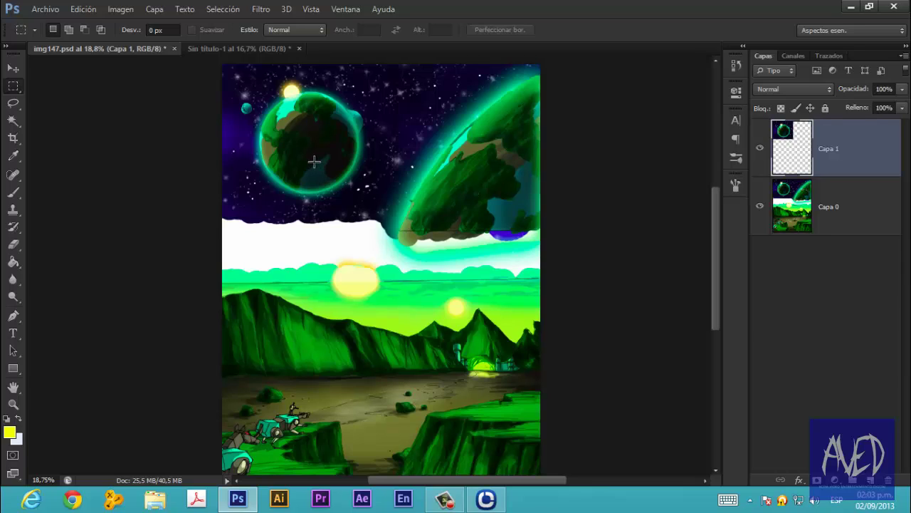
key(v)
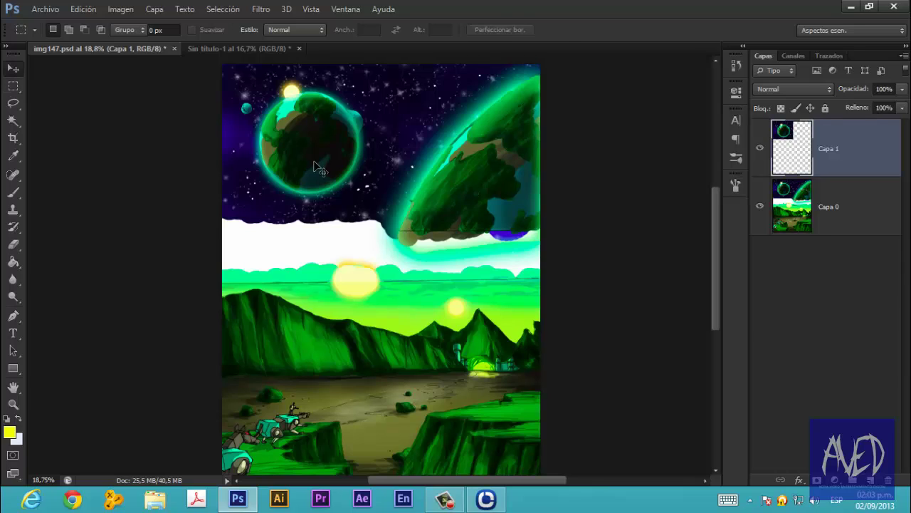
drag(246, 109, 156, 50)
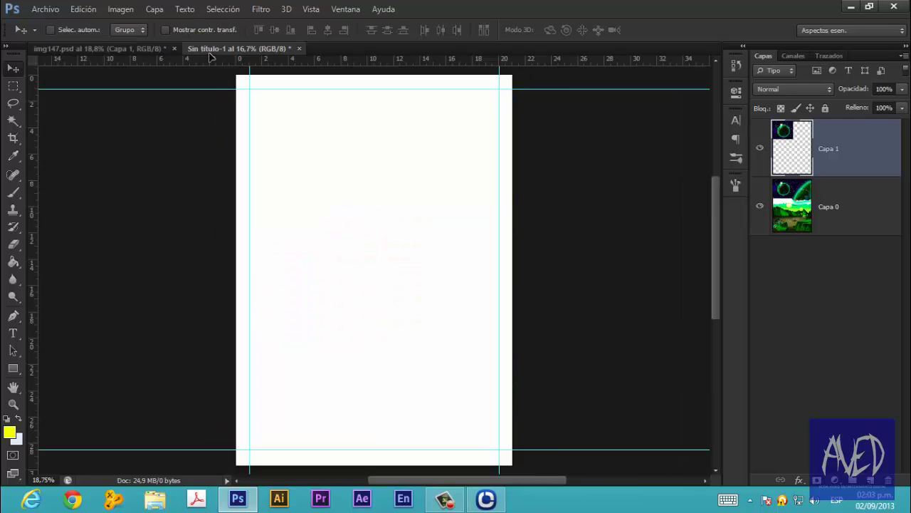
- Drop the planet layer into Sin título-1's top-left corner within the margin guides
mouse_move(209, 57)
mouse_down()
mouse_move(325, 180)
mouse_move(331, 174)
mouse_up()
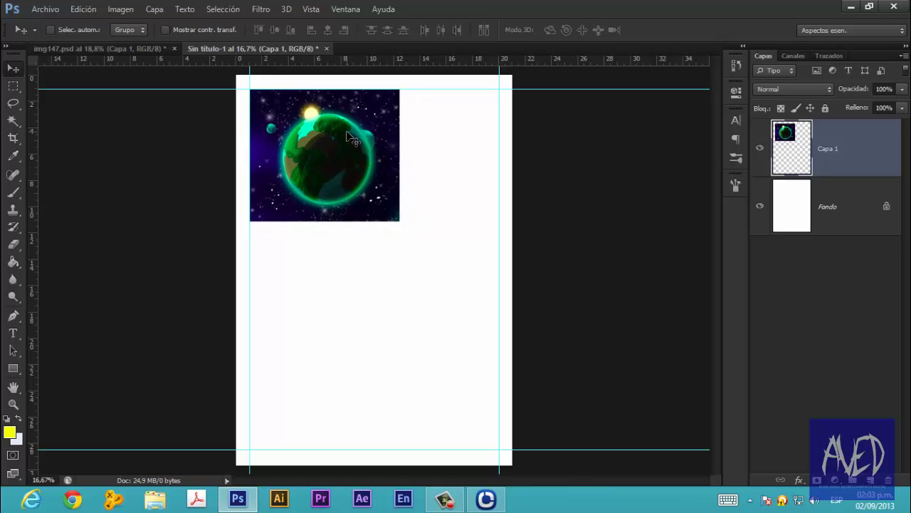
scroll(334, 168, up, 2)
scroll(349, 137, up, 2)
scroll(353, 137, down, 2)
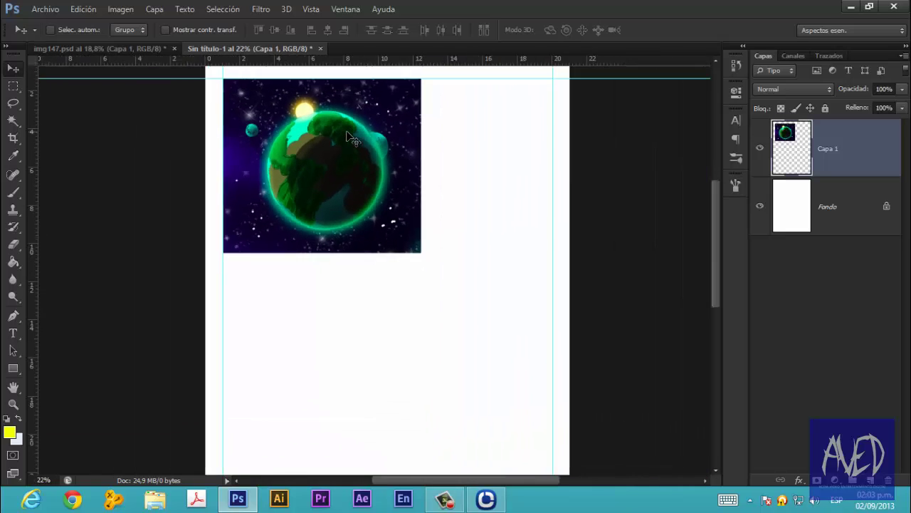
scroll(363, 169, down, 2)
scroll(365, 169, up, 1)
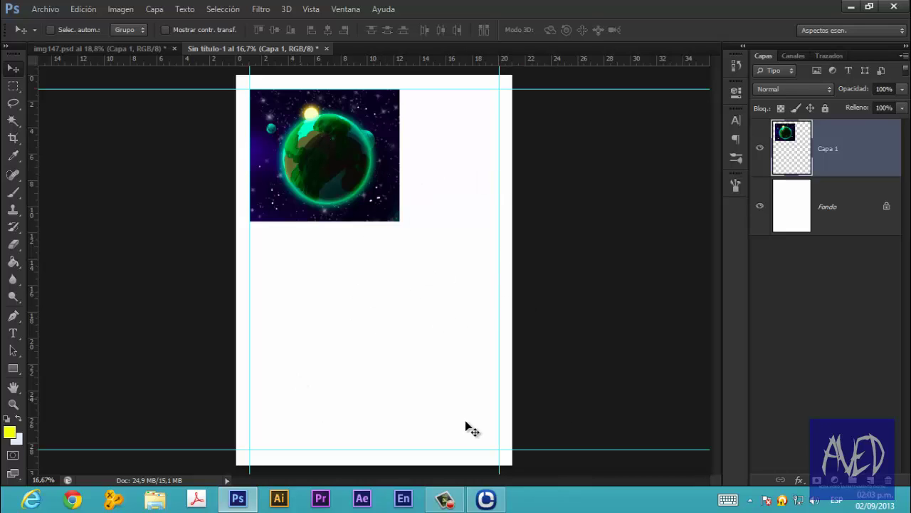
- Back in img147.psd, marquee the right-hand planet on Capa 0 and move it to new layer Capa 2
click(152, 48)
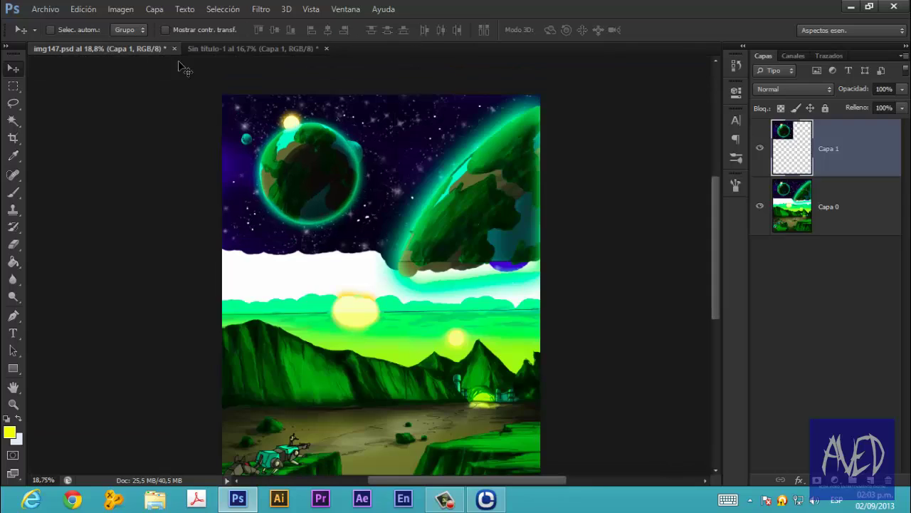
click(807, 204)
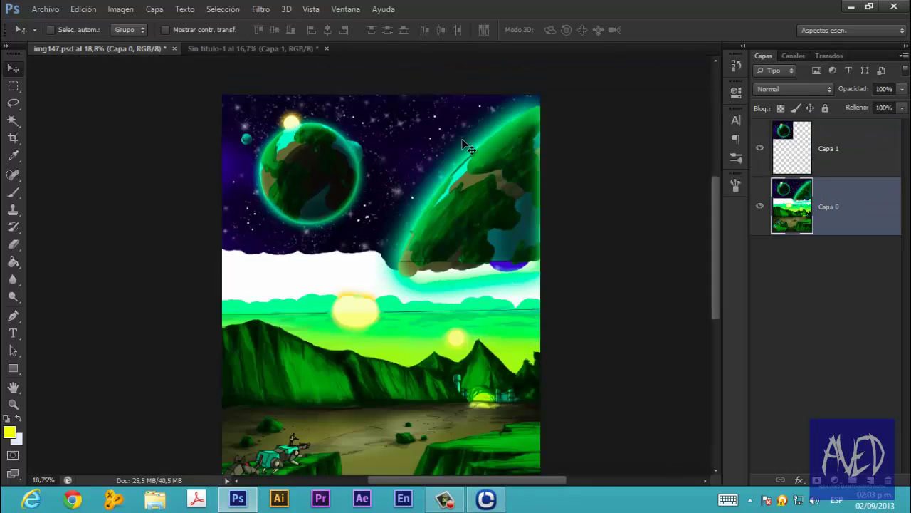
key(l)
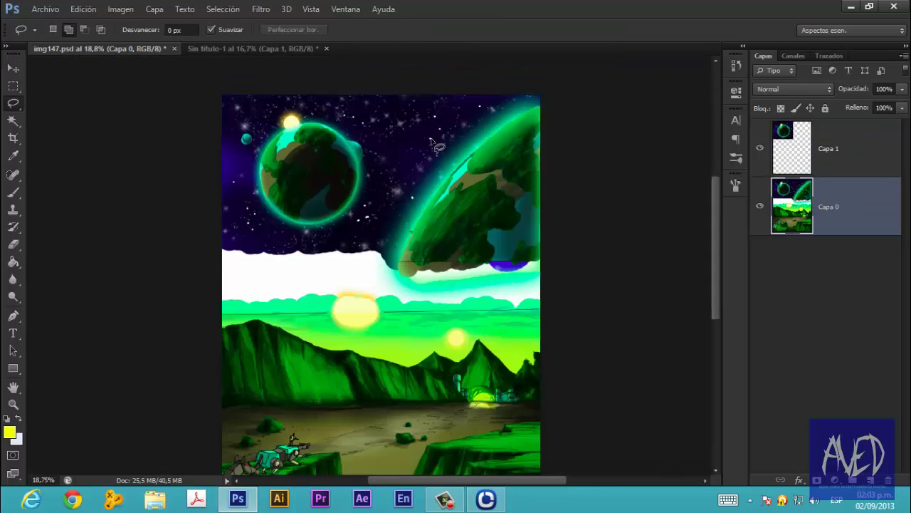
key(m)
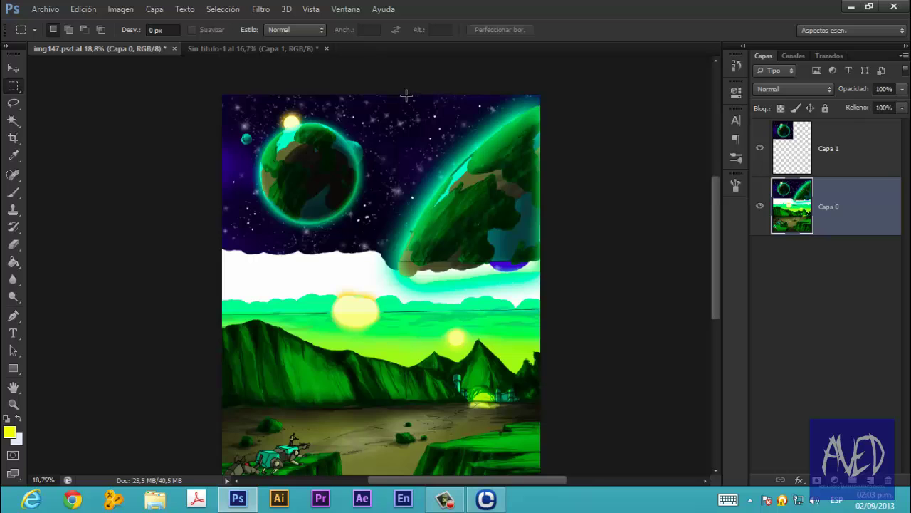
scroll(404, 124, up, 5)
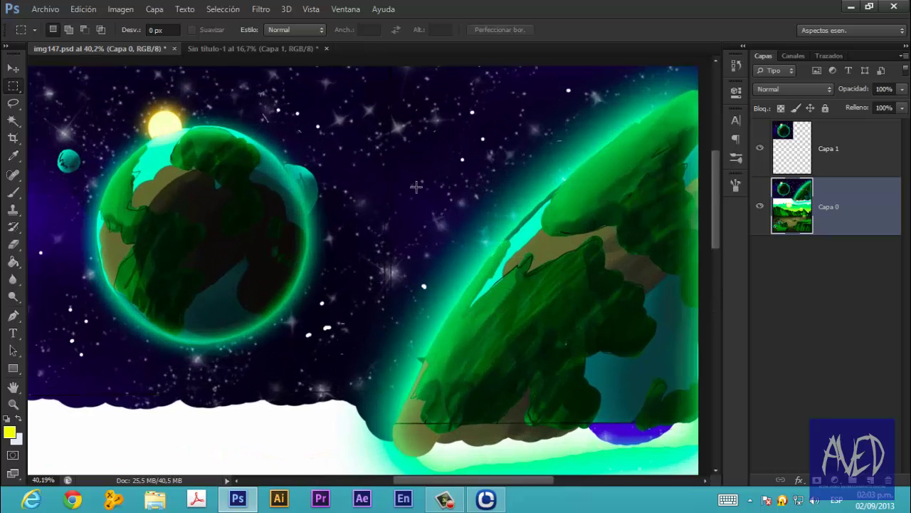
drag(396, 67, 682, 406)
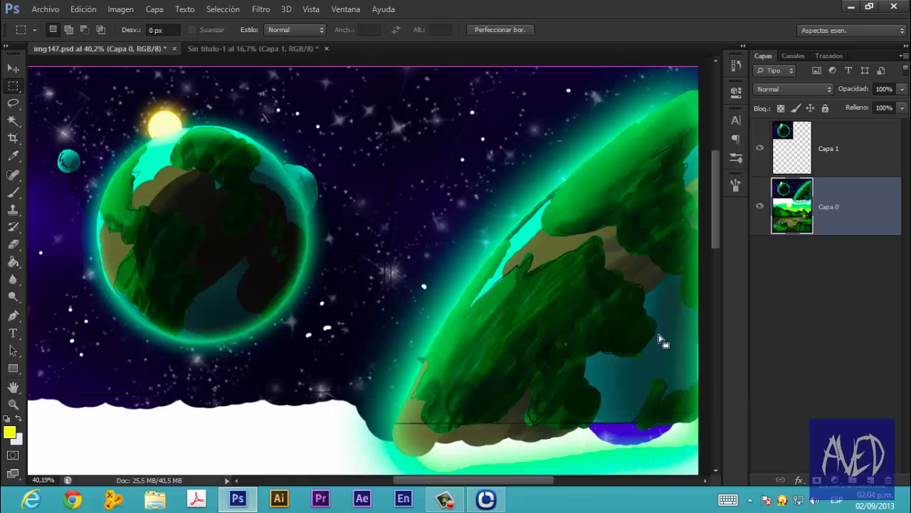
right_click(570, 258)
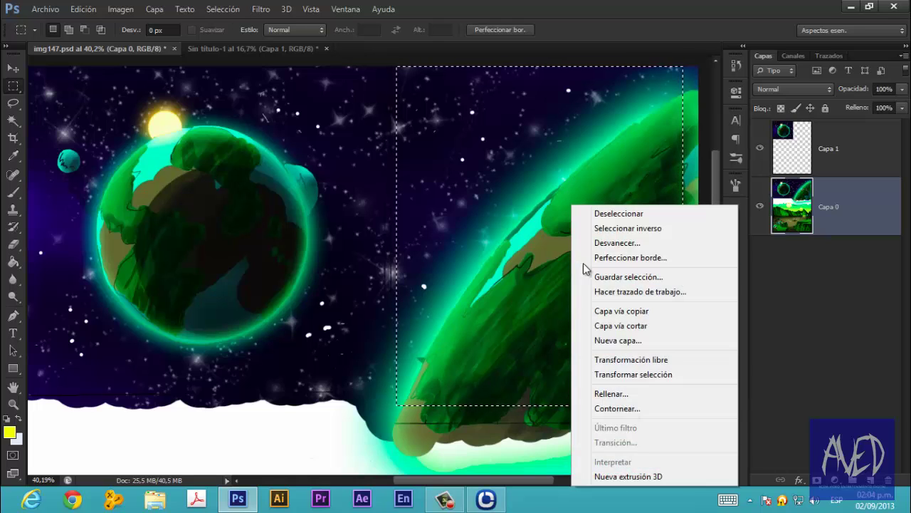
click(624, 311)
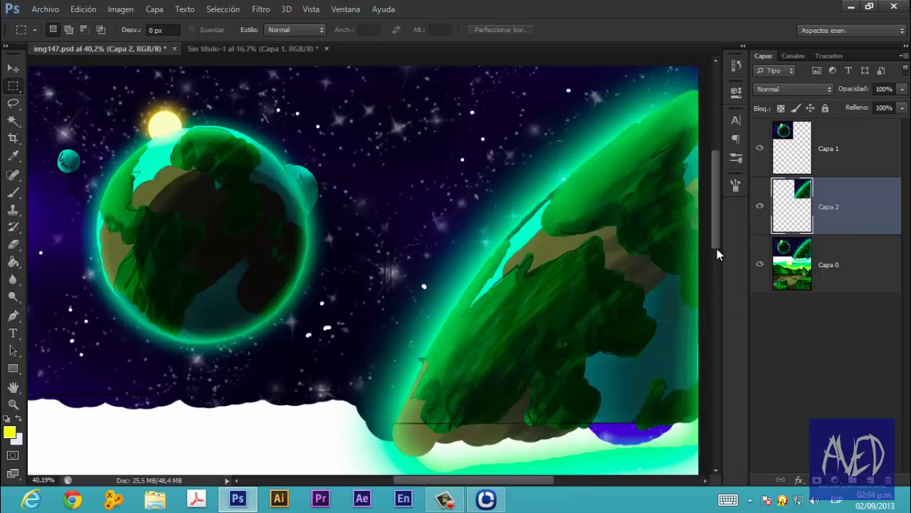
- Drag Capa 2 onto the comic page and position it right of the first planet panel
key(v)
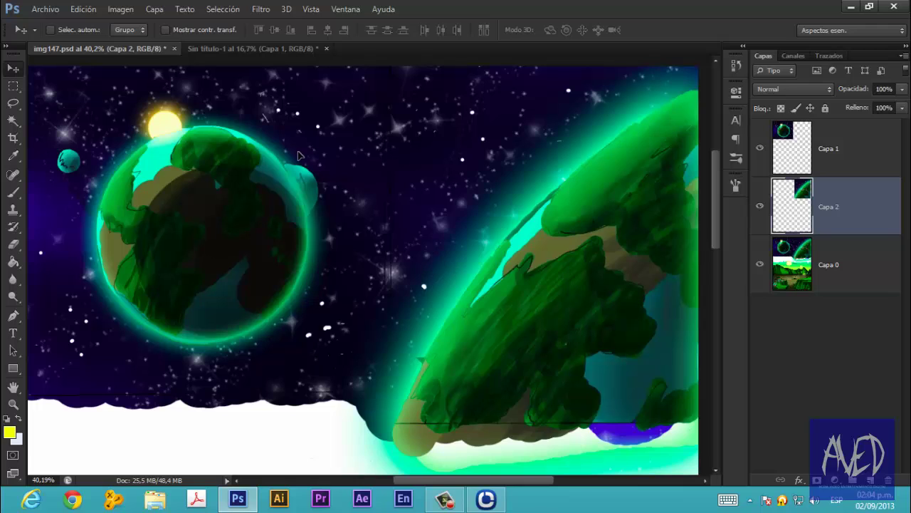
drag(299, 155, 409, 304)
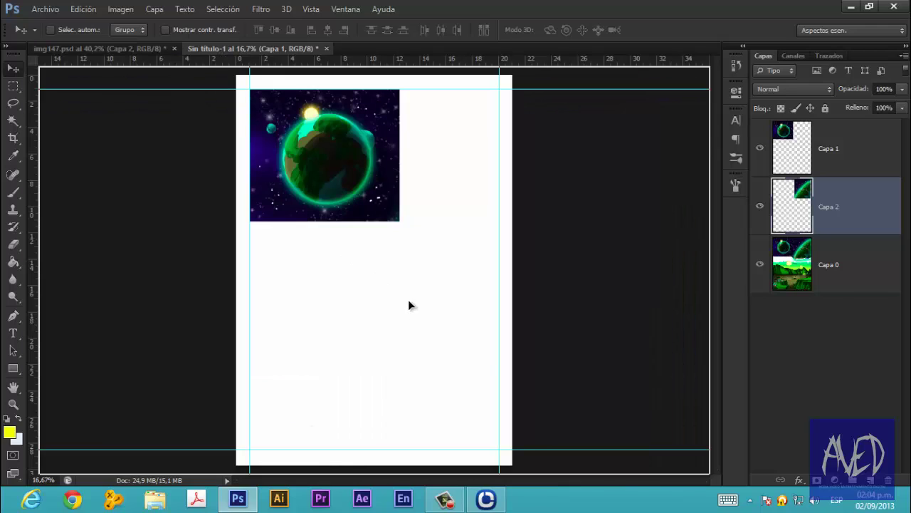
drag(388, 274, 433, 244)
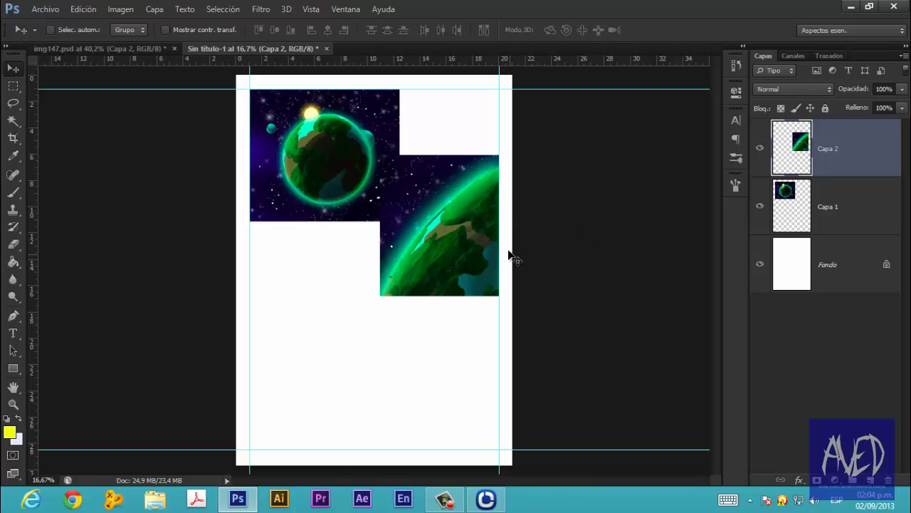
drag(454, 242, 469, 242)
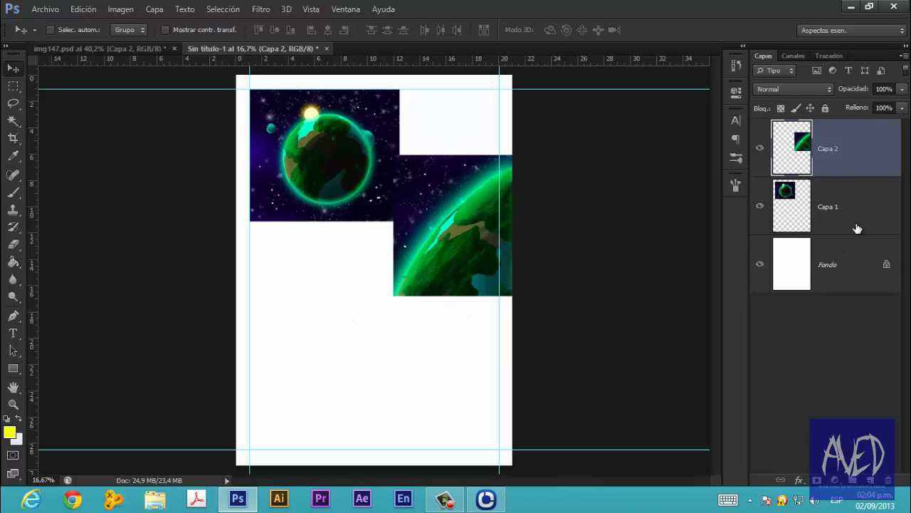
click(790, 223)
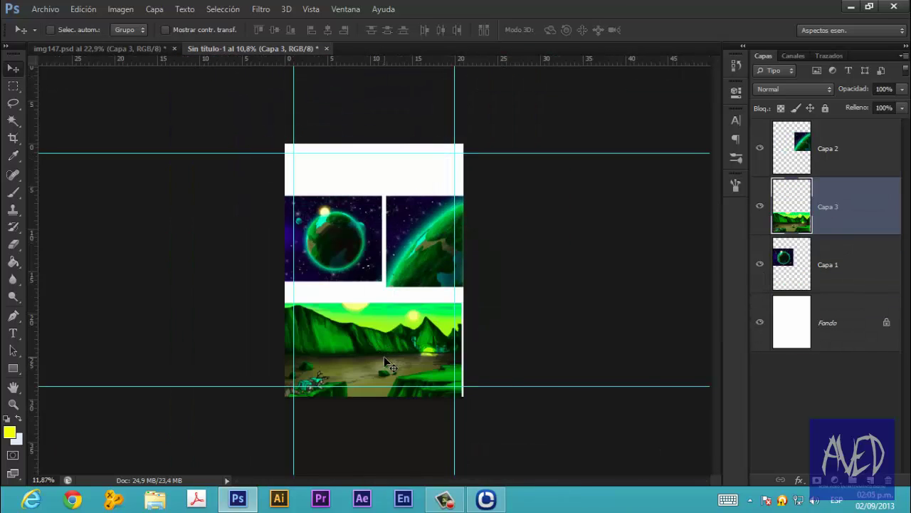
- Move the landscape layer into place beneath the two top planet panels
scroll(385, 352, up, 2)
drag(396, 381, 410, 350)
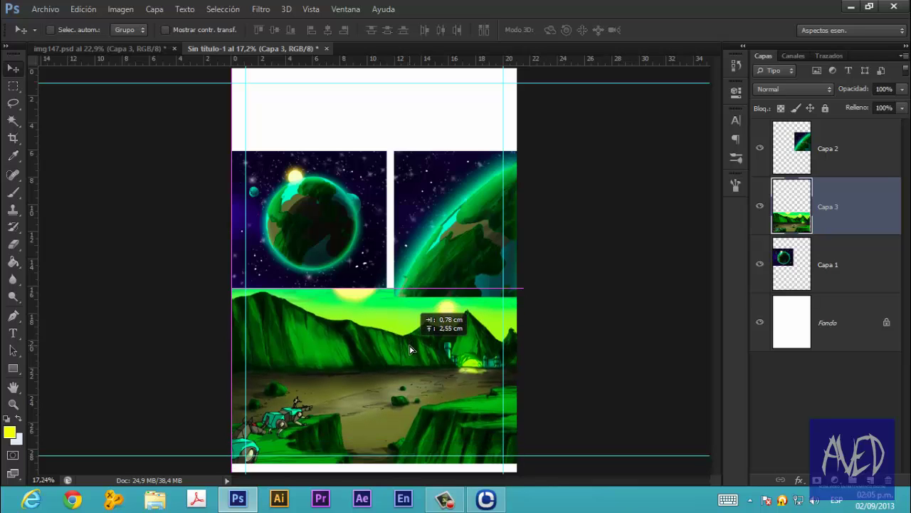
drag(410, 350, 410, 342)
scroll(519, 378, down, 1)
scroll(519, 379, down, 1)
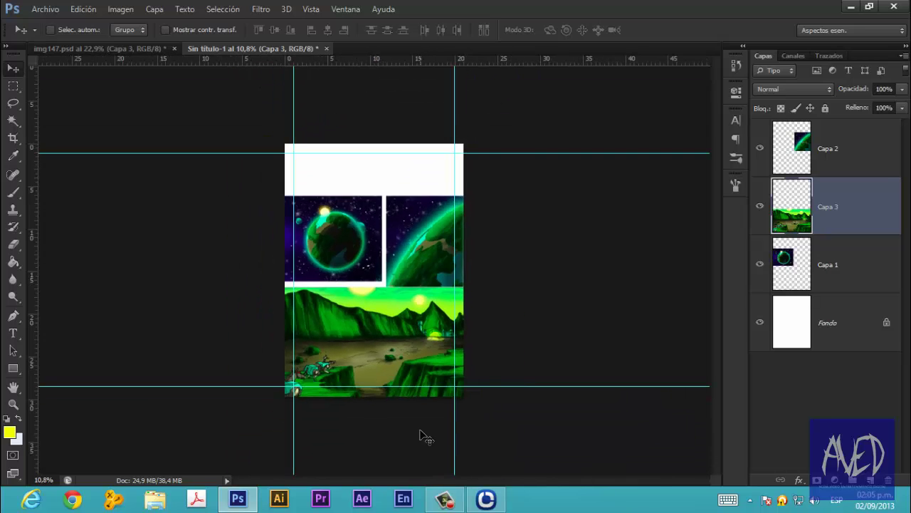
scroll(425, 437, up, 2)
scroll(437, 449, up, 1)
scroll(439, 447, down, 1)
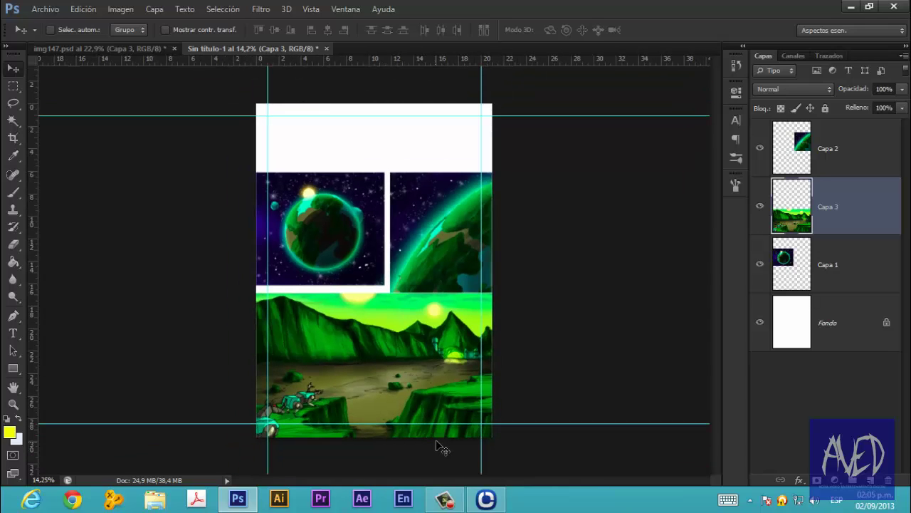
- Scale the landscape to about 87.9% with Free Transform and nudge it left and up
key(ctrl+t)
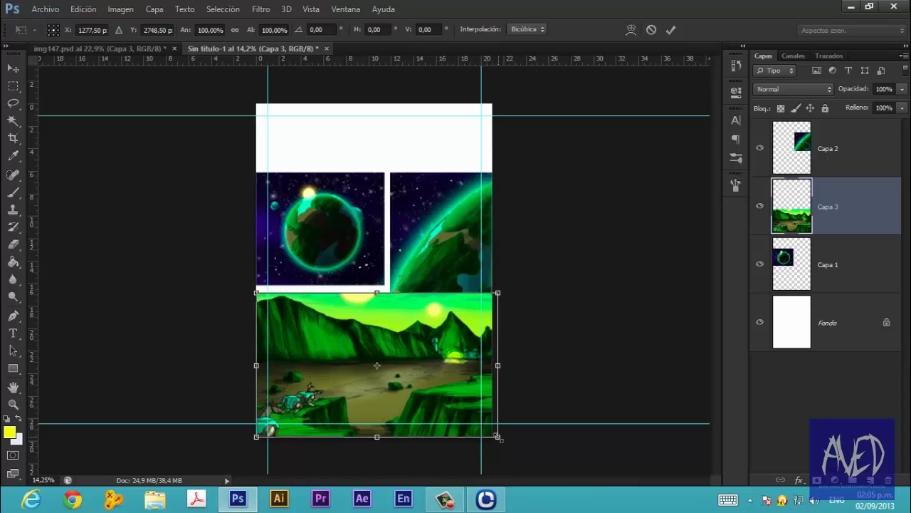
drag(497, 434, 484, 427)
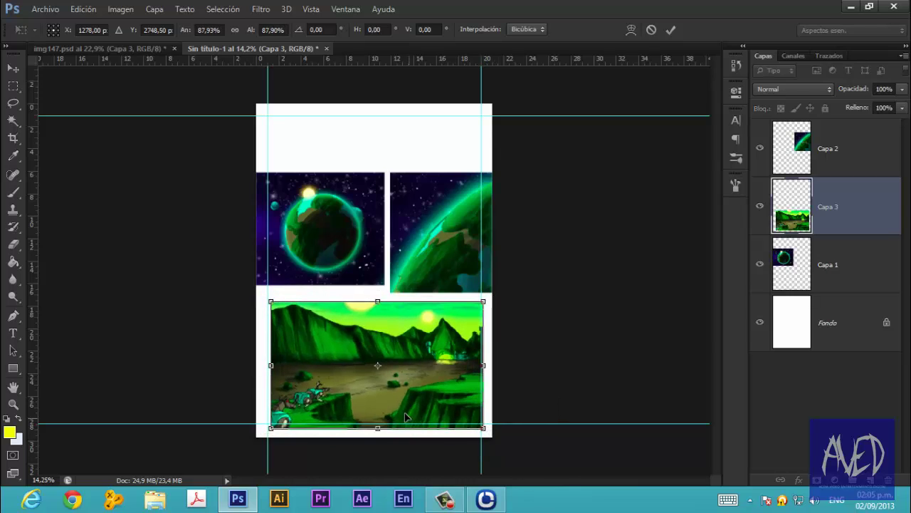
scroll(404, 416, up, 2)
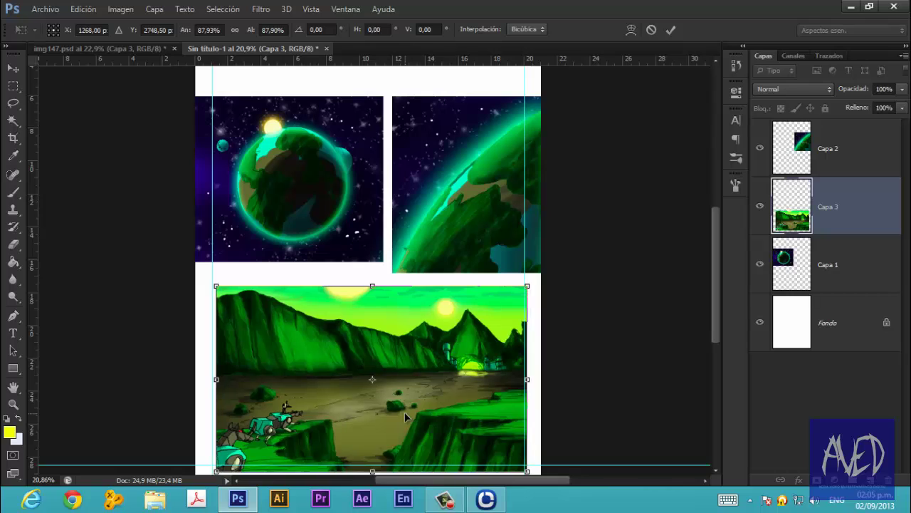
key(shift+Left)
key(shift+Left)
key(shift+Left)
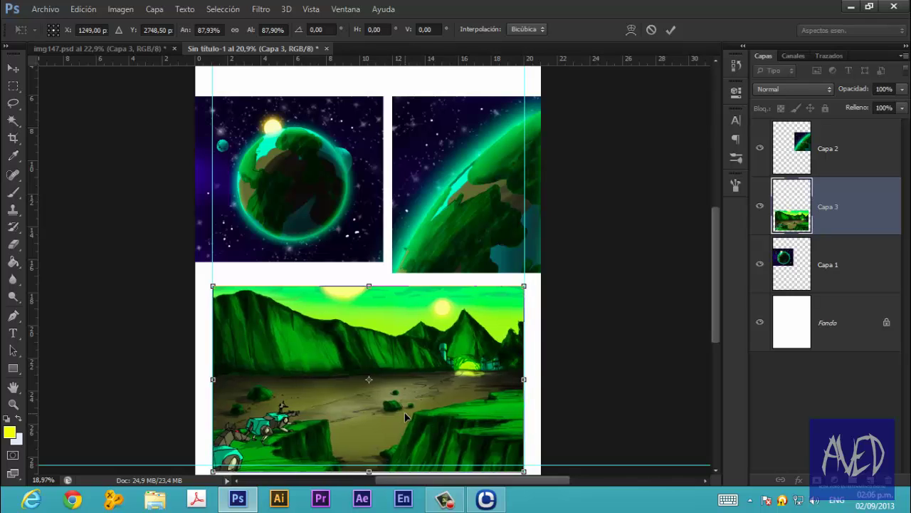
scroll(404, 416, down, 1)
key(shift+Up)
key(shift+Up)
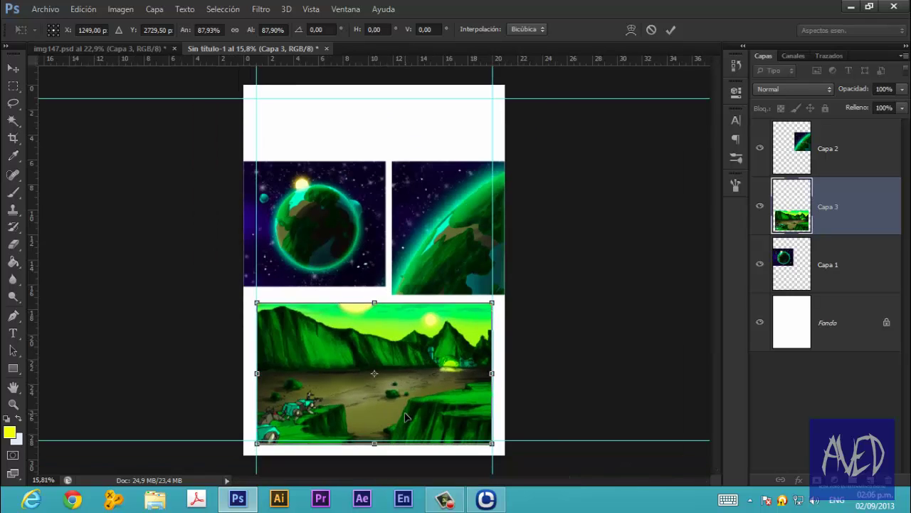
key(shift+Up)
key(shift+Up)
key(shift+Up)
key(shift+Up)
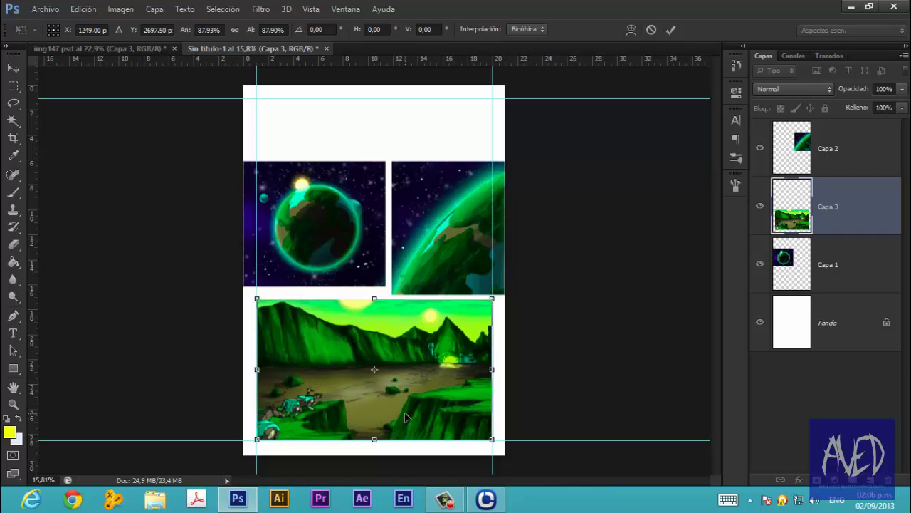
scroll(391, 380, up, 1)
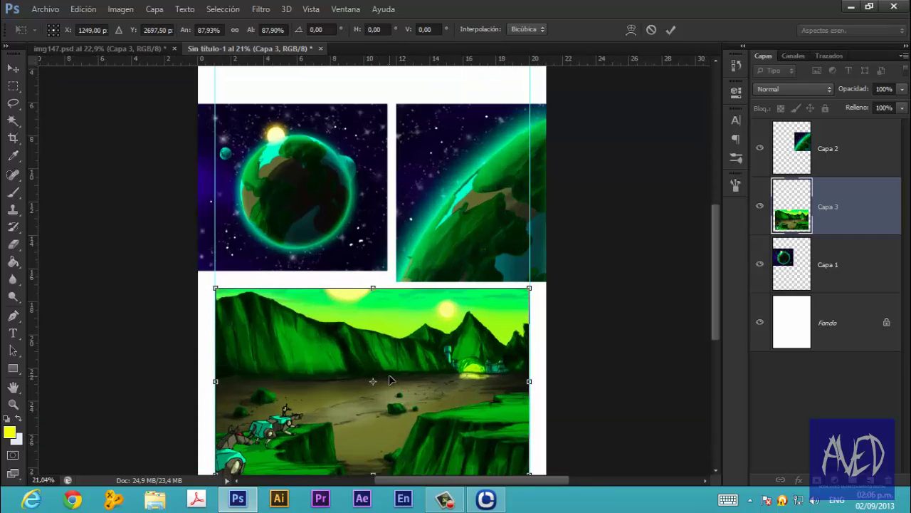
scroll(390, 380, down, 1)
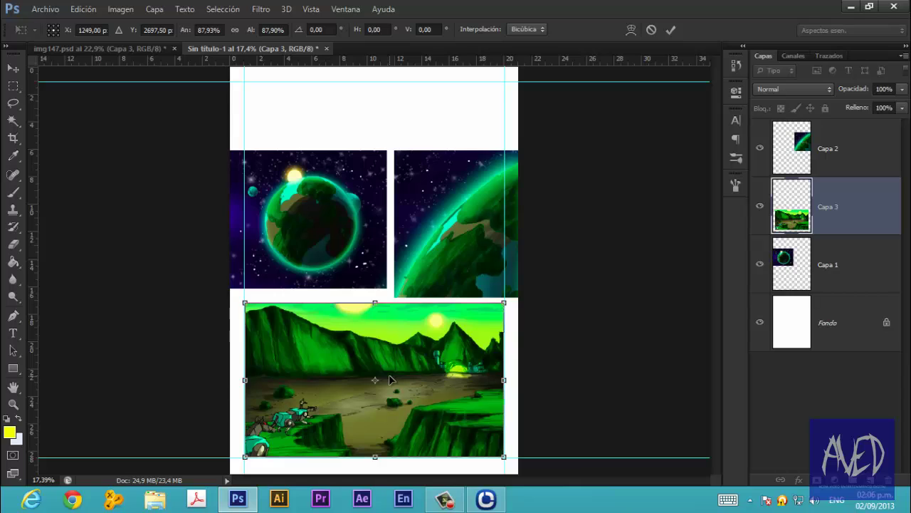
scroll(390, 380, up, 1)
scroll(507, 338, down, 1)
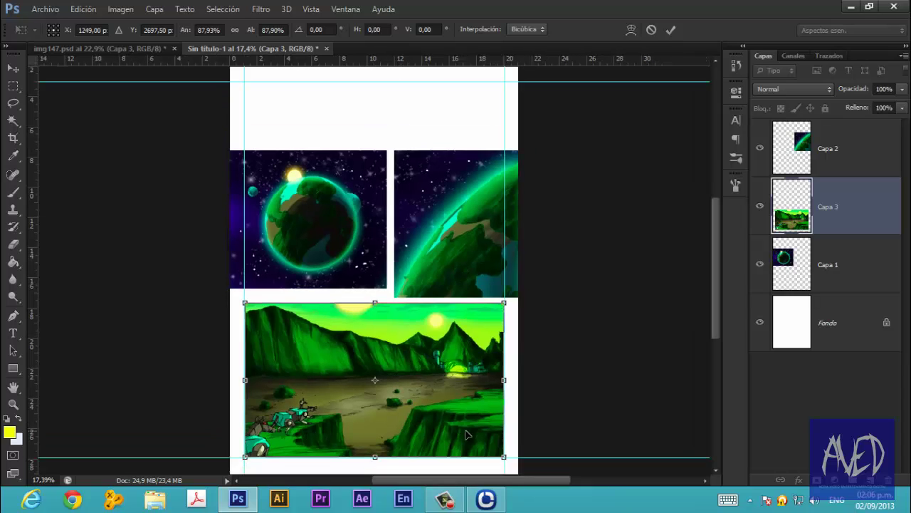
- Apply the landscape resize, then scale Capa 2's large planet panel down to 89.44%
key(Return)
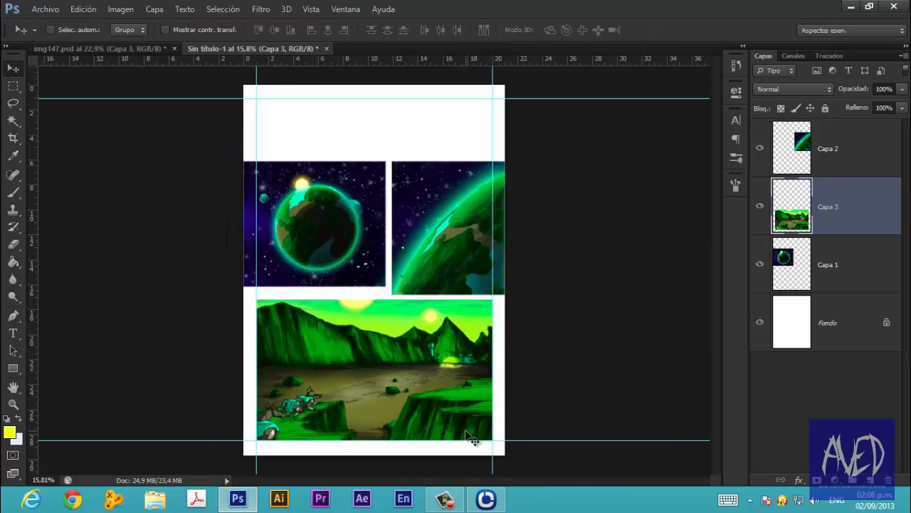
scroll(430, 400, up, 1)
scroll(430, 400, up, 1)
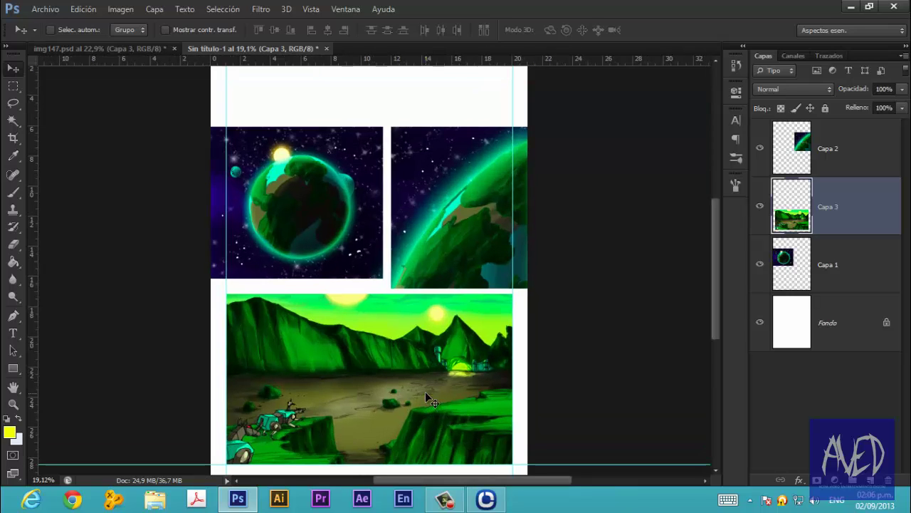
click(843, 140)
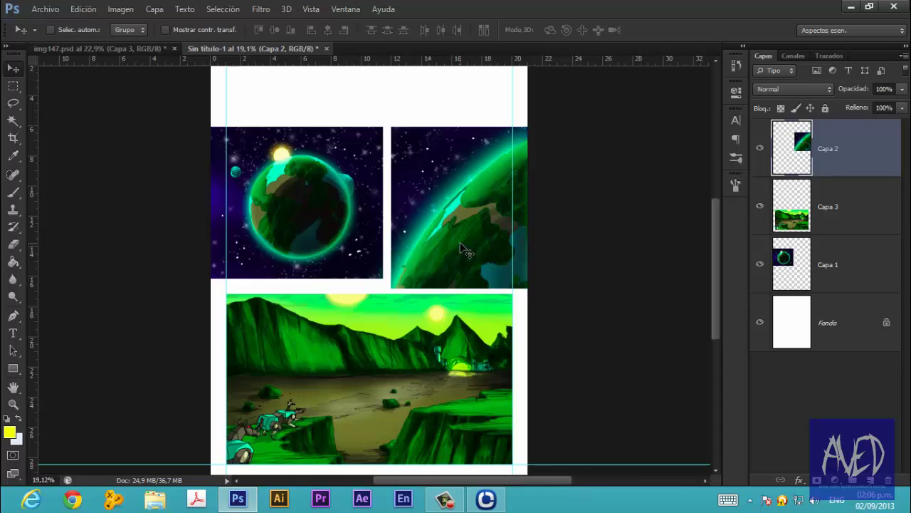
key(ctrl+t)
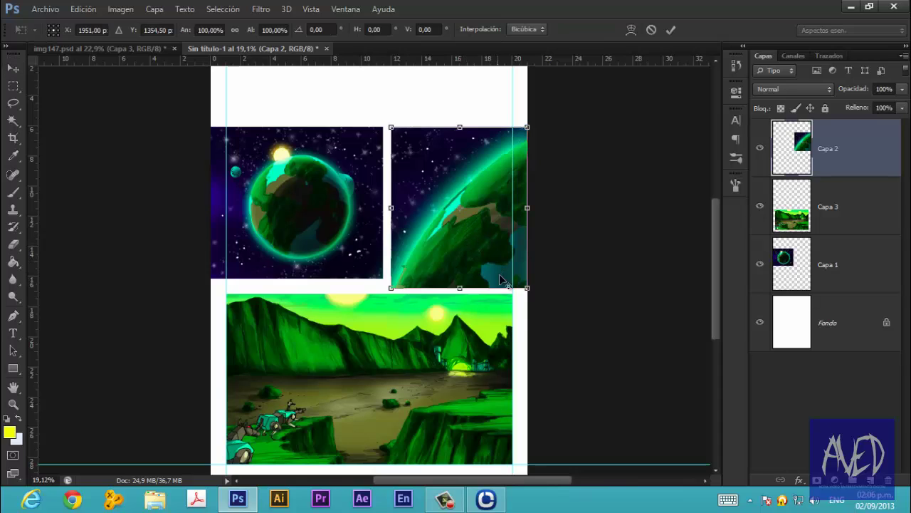
drag(527, 288, 519, 279)
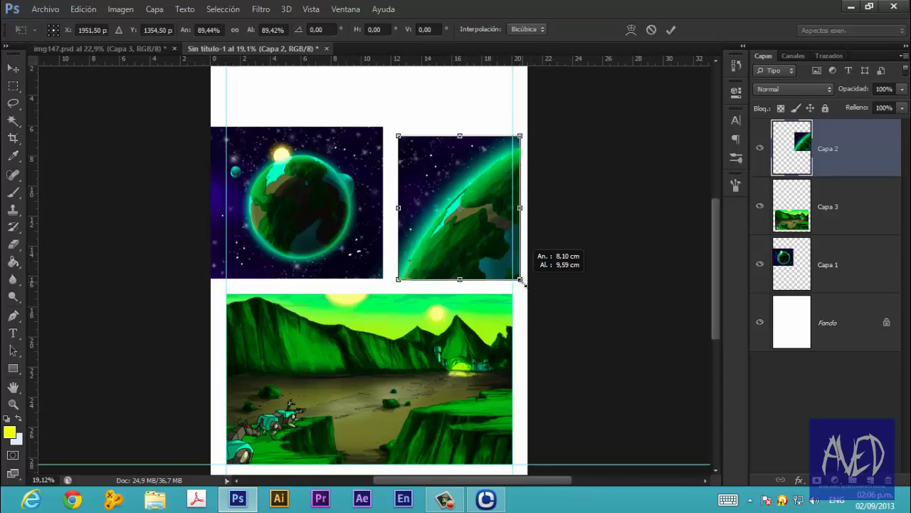
- Shift the large planet panel left and nudge it up beside the first planet
mouse_move(476, 250)
mouse_down()
mouse_move(460, 248)
mouse_move(488, 250)
mouse_up()
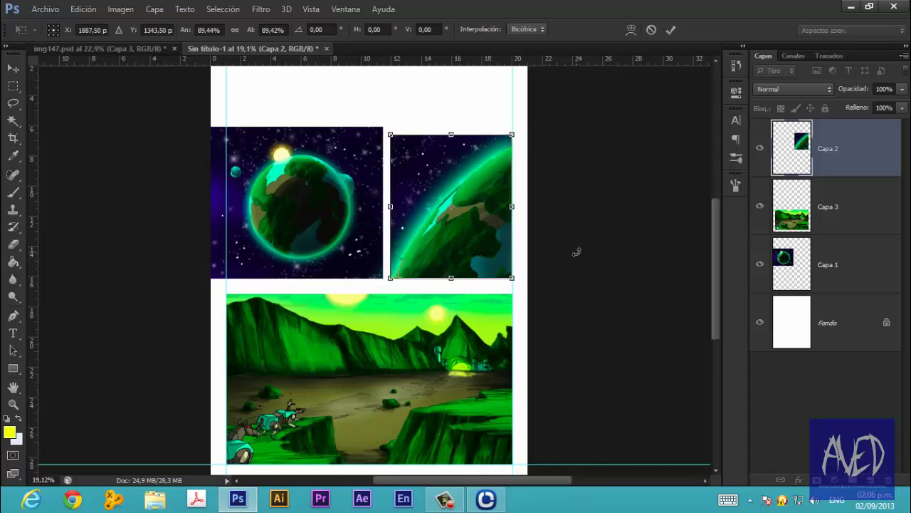
scroll(575, 252, down, 1)
key(shift+Up)
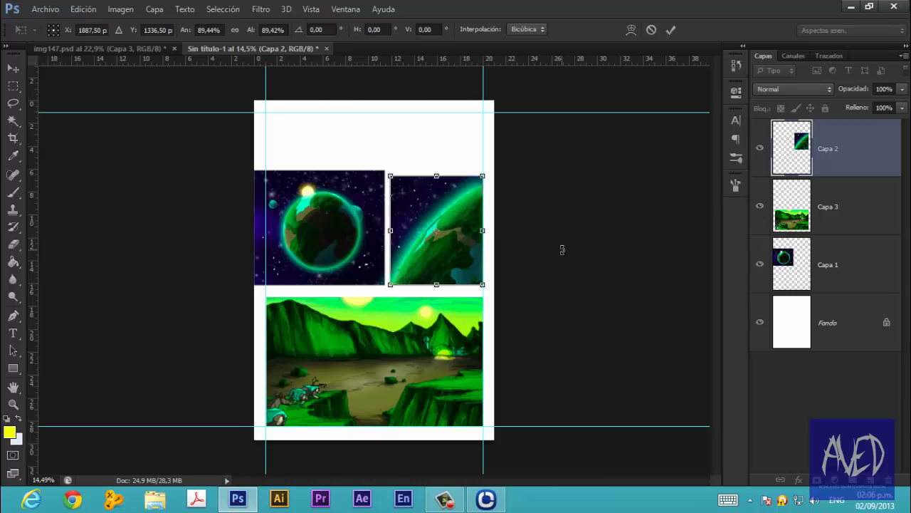
key(Up)
key(Up)
key(Up)
key(Up)
key(Up)
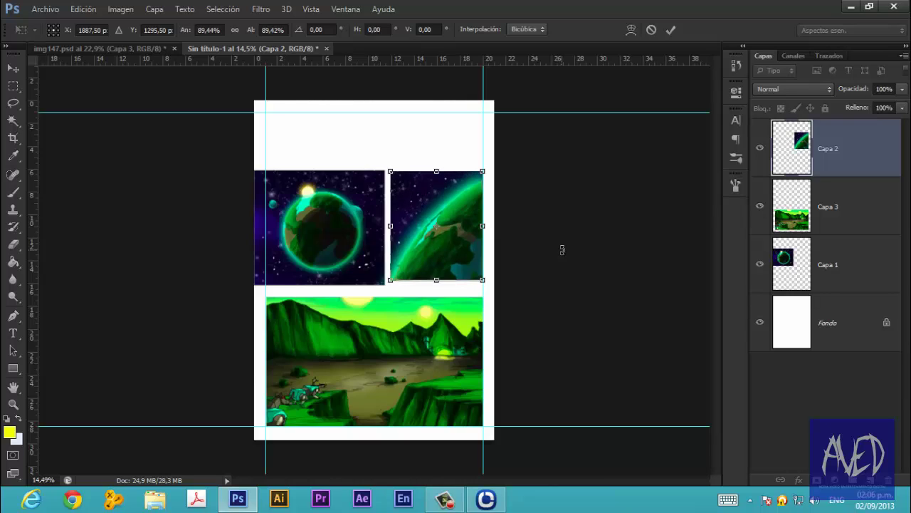
key(Up)
key(Up)
key(Up)
key(Up)
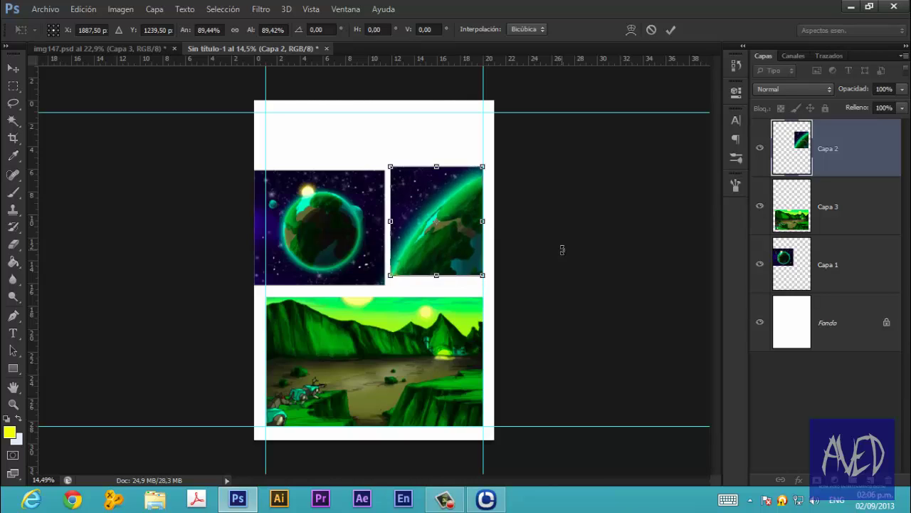
key(Up)
key(Up)
key(Up)
key(Up)
key(Up)
key(Up)
key(Up)
key(Down)
key(Down)
key(Down)
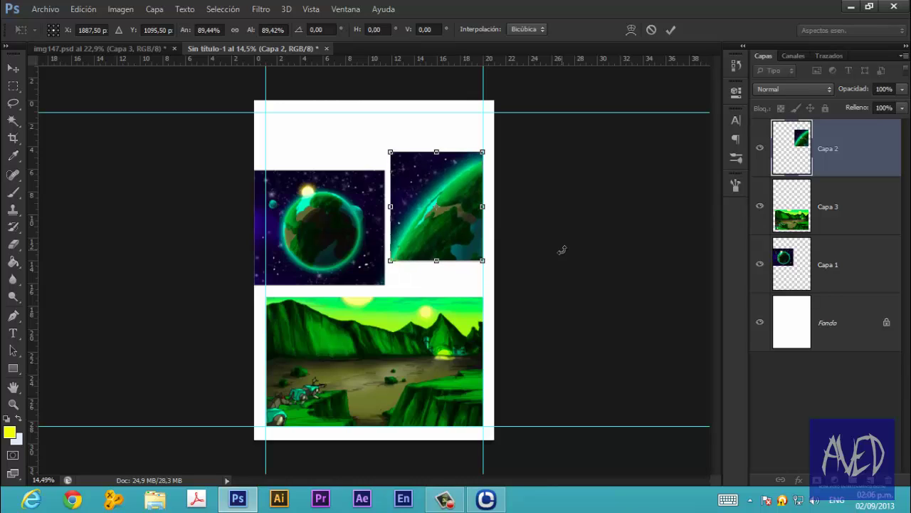
key(Down)
key(Down)
key(Down)
key(Down)
key(Down)
key(Down)
- Commit the top-right panel's resize and shrink Capa 1's planet image to about 89.9%
scroll(546, 246, up, 2)
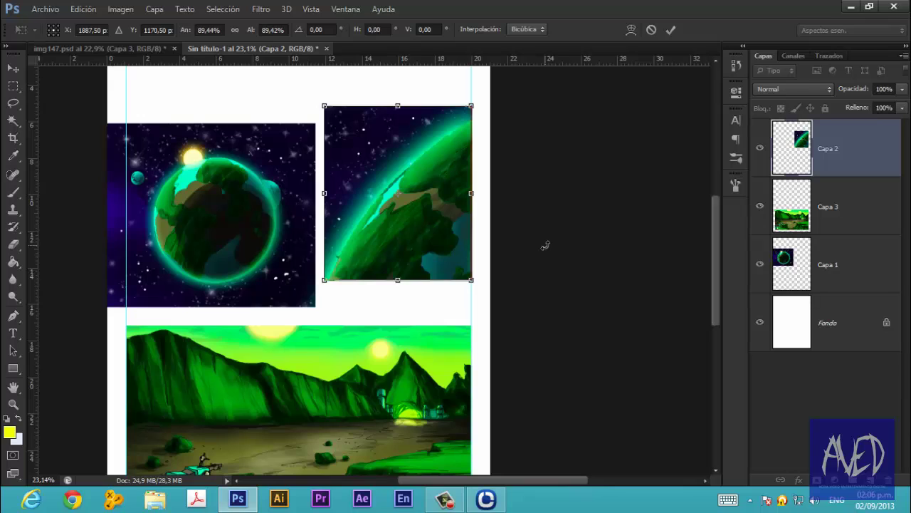
key(Return)
scroll(494, 269, down, 2)
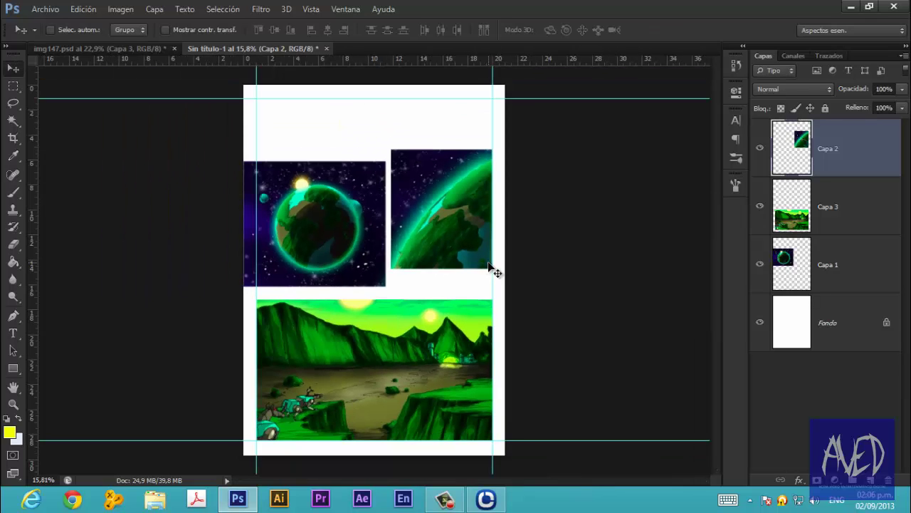
click(857, 272)
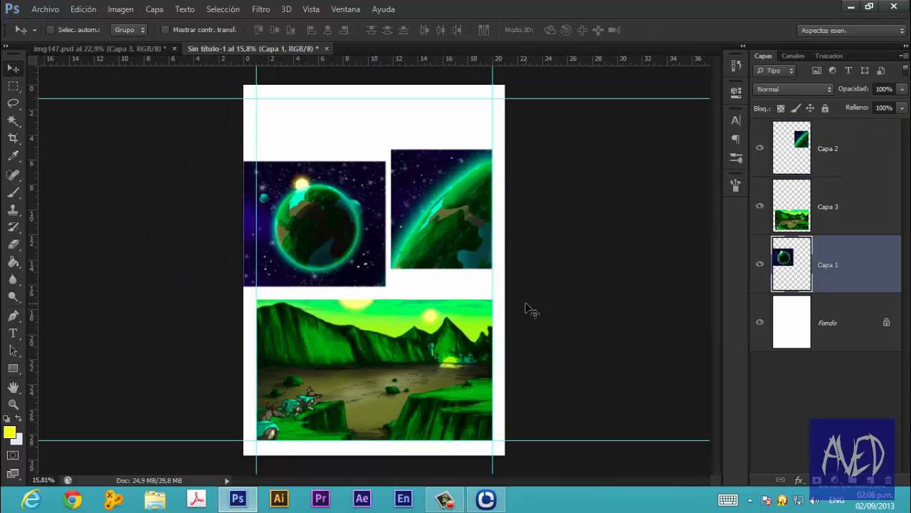
key(ctrl+t)
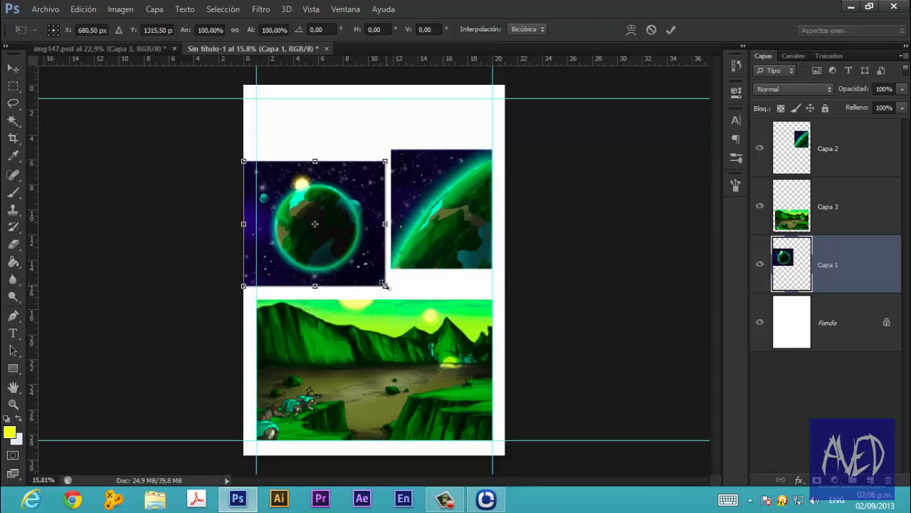
drag(385, 286, 378, 280)
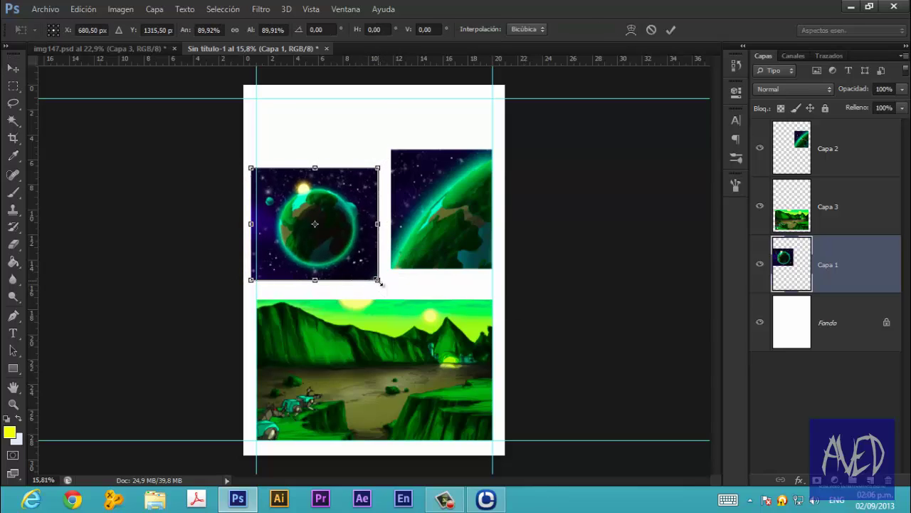
- Move Capa 1's planet image up into the top-left and commit the transform
scroll(331, 262, up, 2)
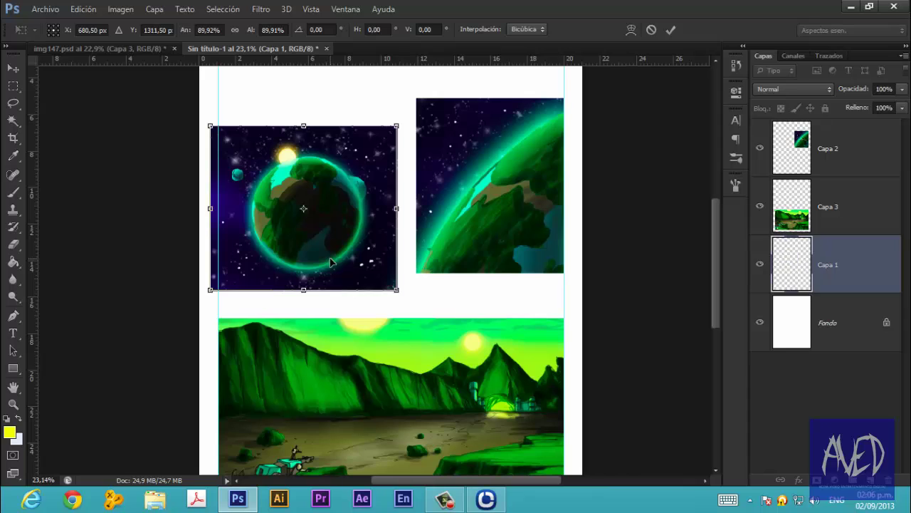
mouse_move(330, 262)
mouse_down()
mouse_move(331, 251)
mouse_move(338, 262)
mouse_up()
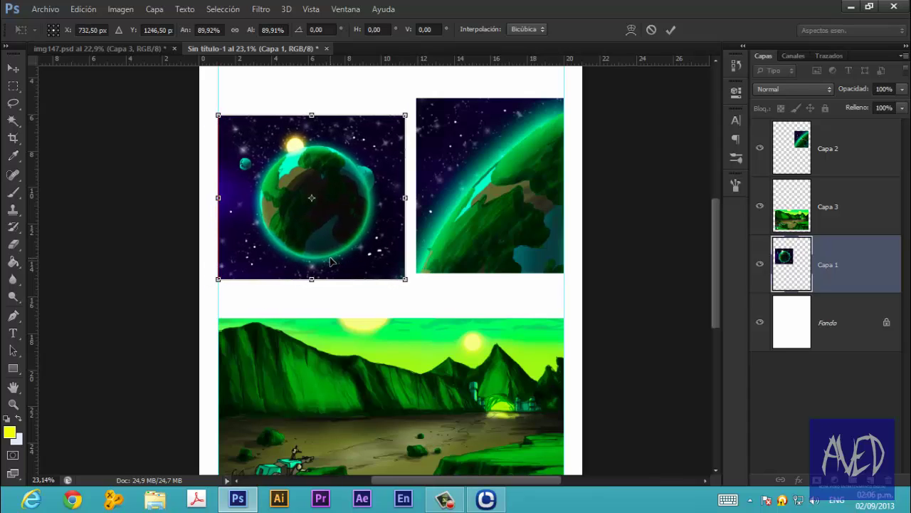
scroll(330, 262, down, 1)
drag(330, 262, 330, 256)
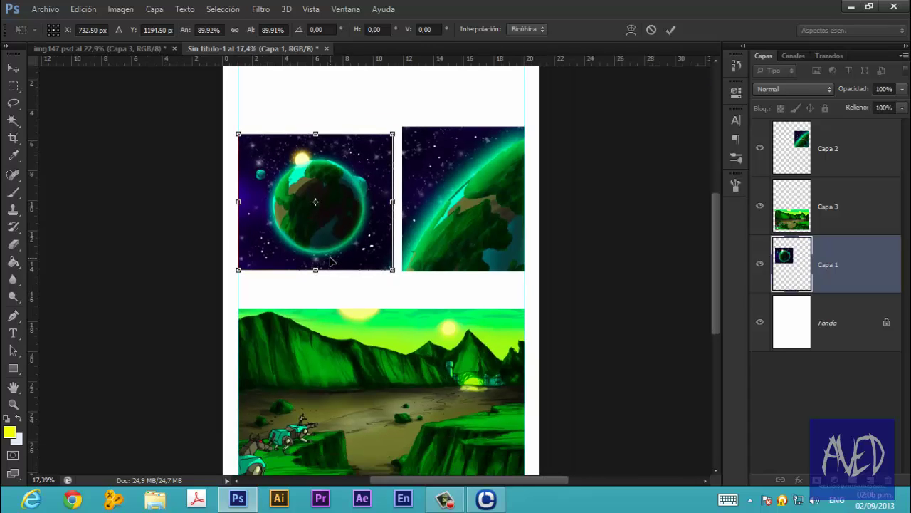
scroll(329, 262, down, 1)
key(Return)
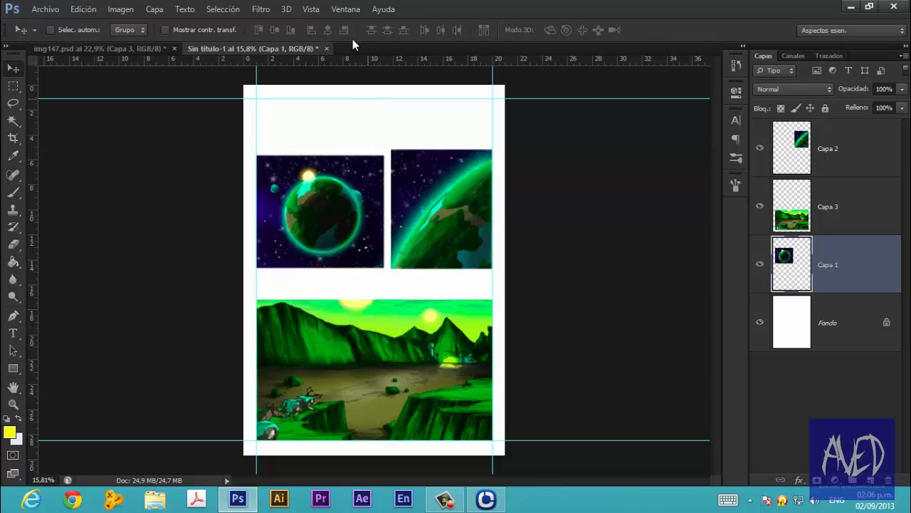
- Move Capa 1's planet panel down 0.40 cm to line up with its neighbour
click(311, 10)
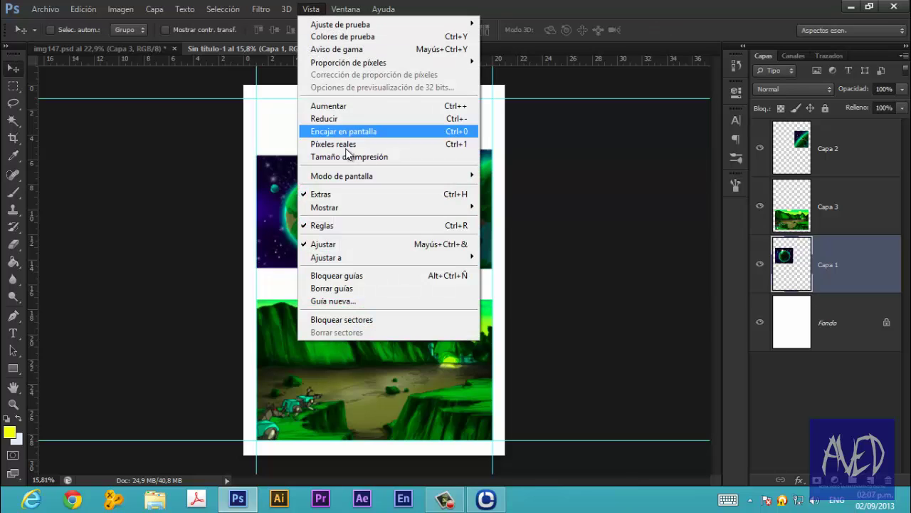
mouse_move(358, 208)
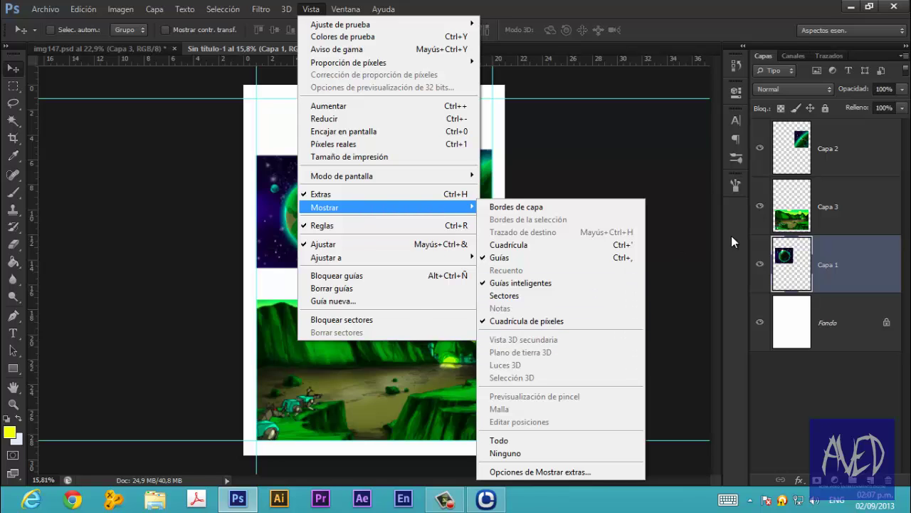
click(619, 260)
scroll(348, 229, up, 1)
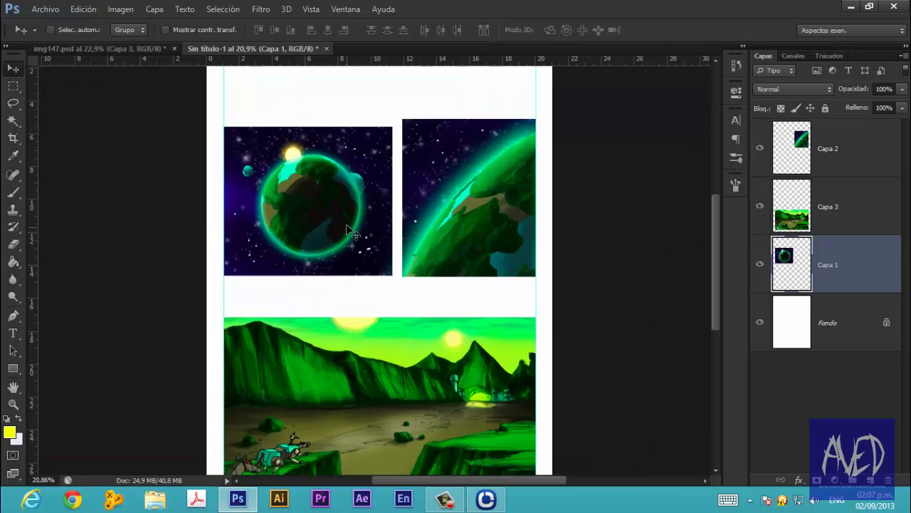
drag(348, 229, 381, 264)
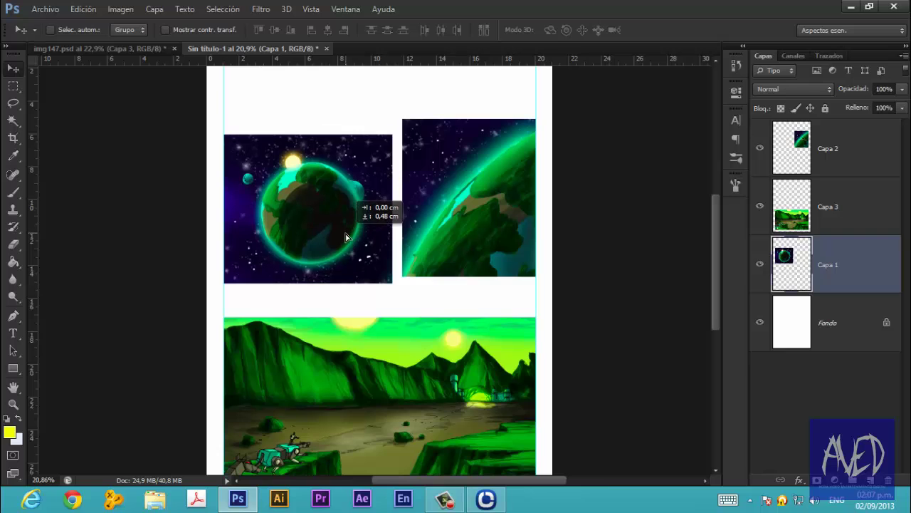
scroll(398, 319, up, 2)
scroll(405, 260, up, 1)
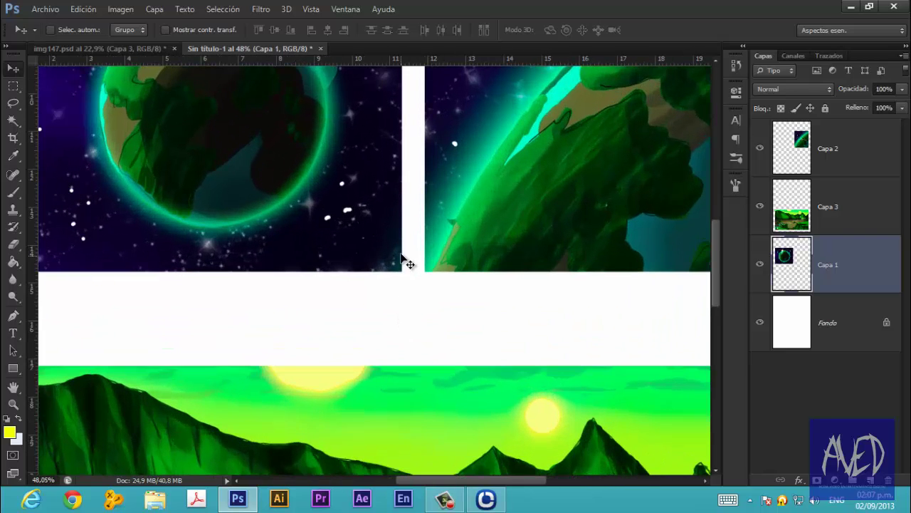
mouse_move(361, 227)
mouse_down()
mouse_move(361, 242)
mouse_move(362, 226)
mouse_up()
- Lower Capa 1 and Capa 2 together, closing the gap above the landscape panel
scroll(381, 269, down, 2)
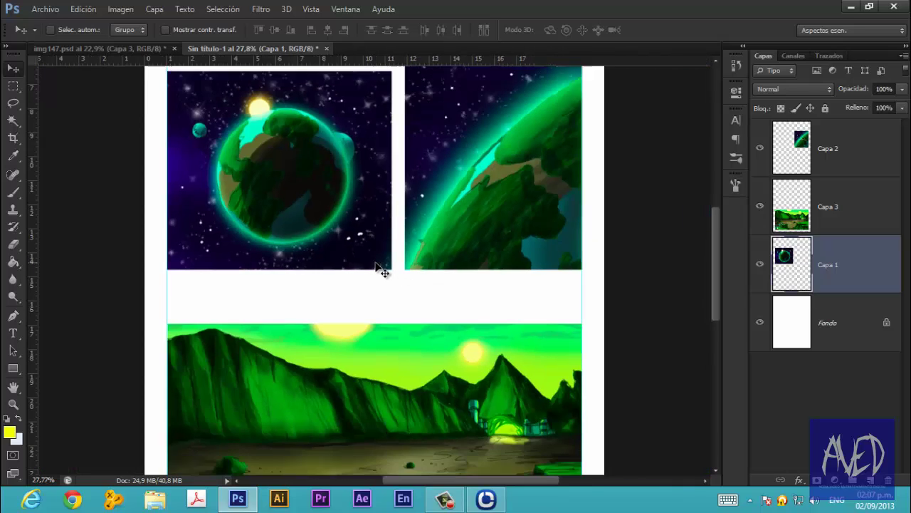
scroll(380, 266, down, 2)
scroll(446, 279, down, 1)
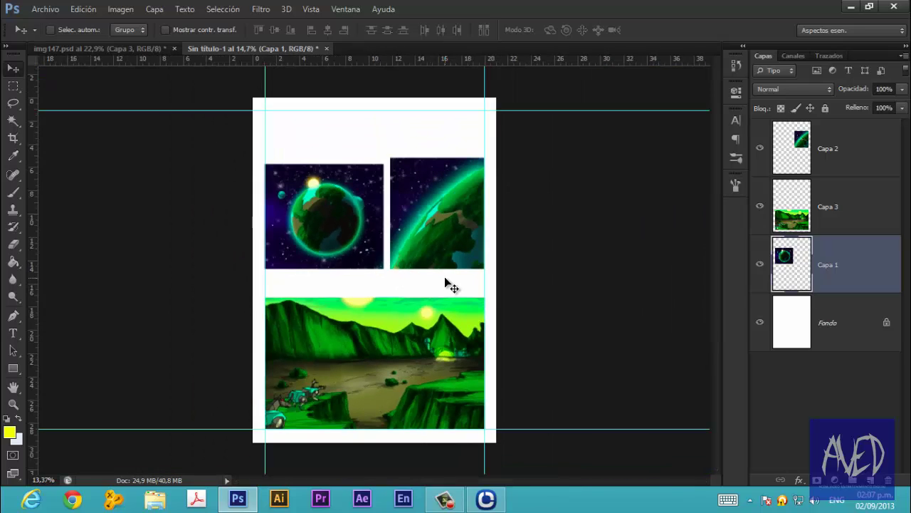
scroll(446, 279, down, 1)
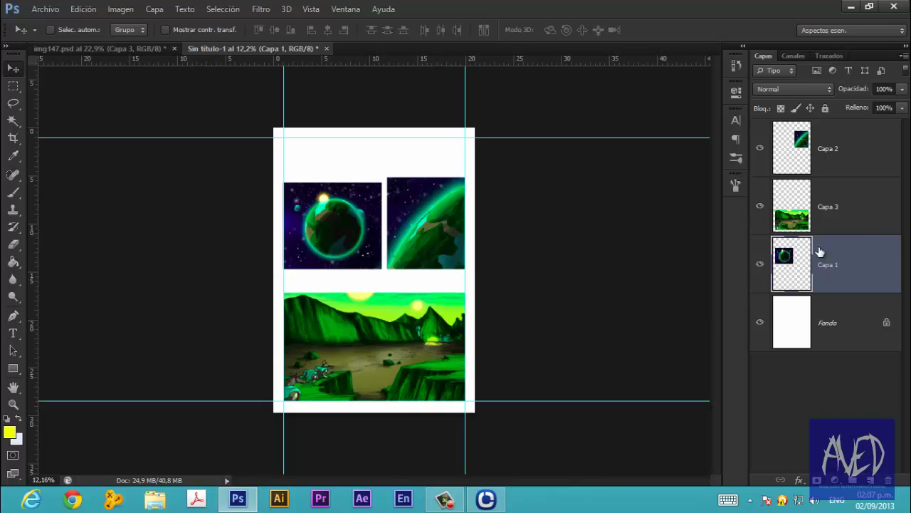
ctrl+click(849, 158)
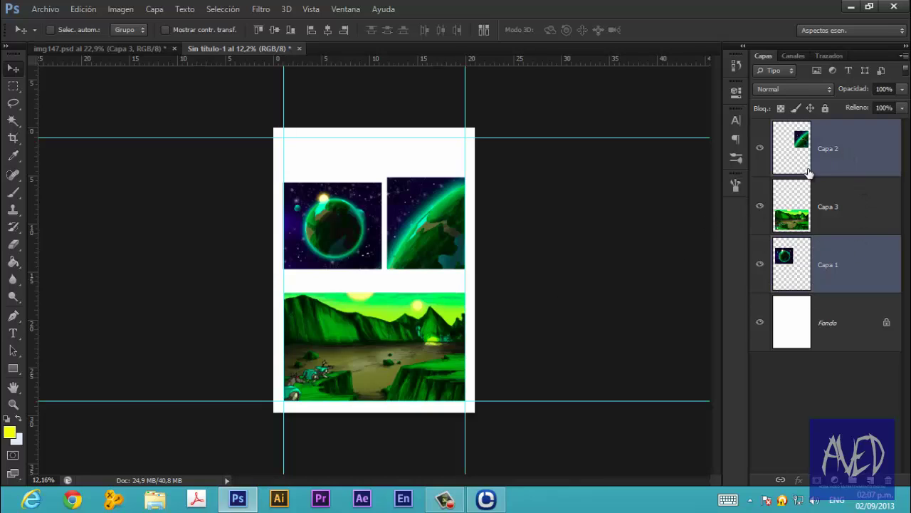
drag(378, 288, 378, 303)
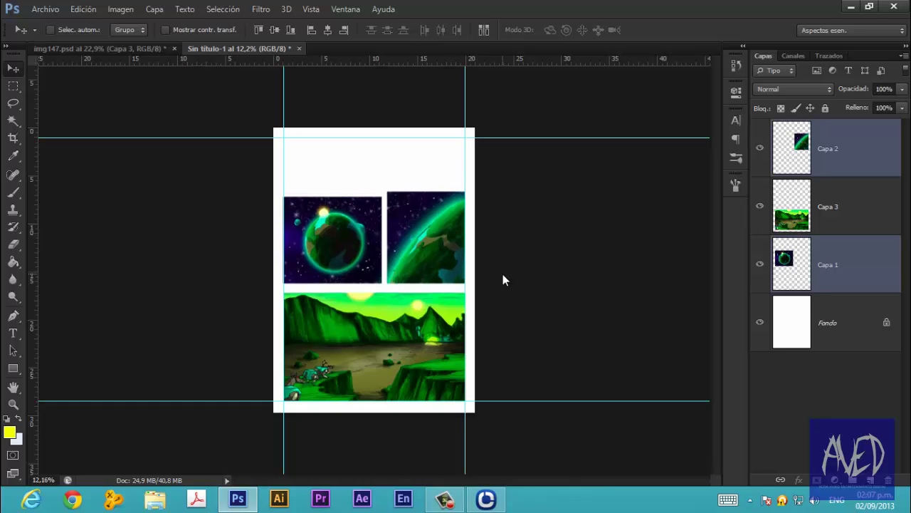
alt+scroll(502, 278, up, 2)
scroll(502, 277, down, 1)
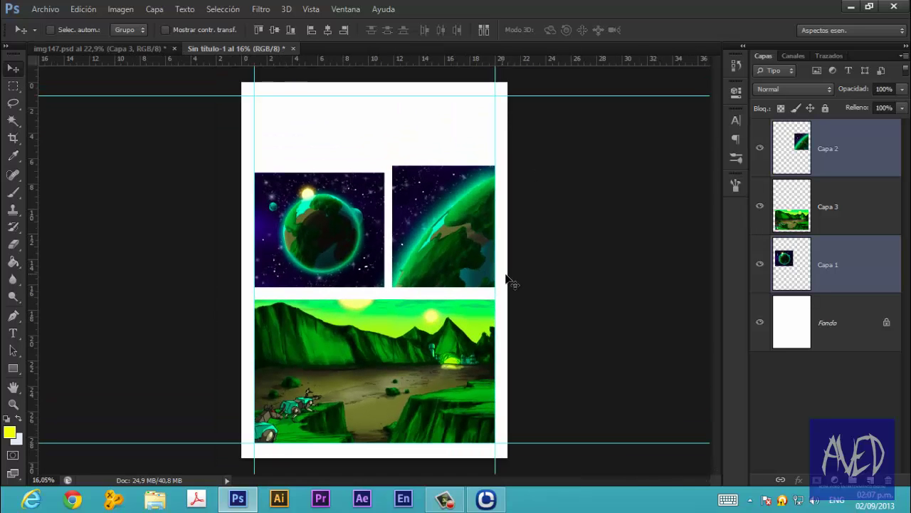
click(870, 195)
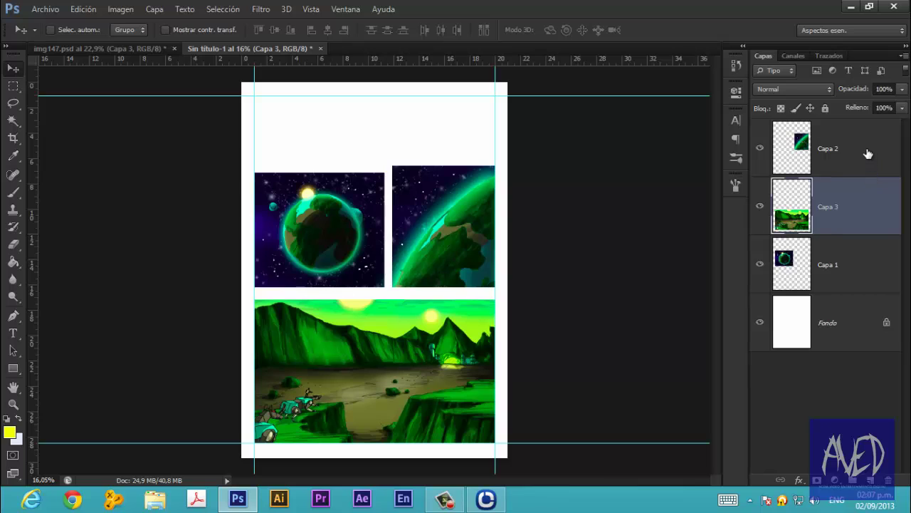
- Add a Trazo effect to Capa 2: black, Interior position, 4 px size
click(868, 152)
click(798, 480)
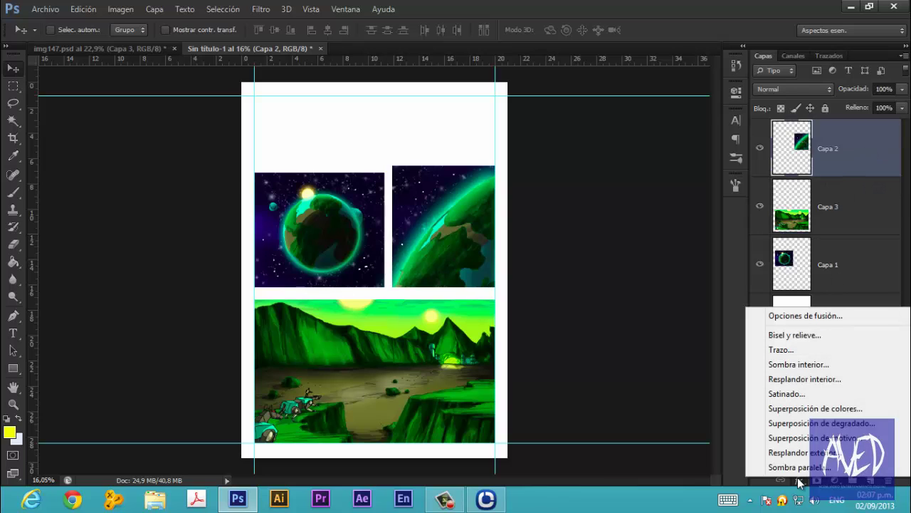
click(786, 352)
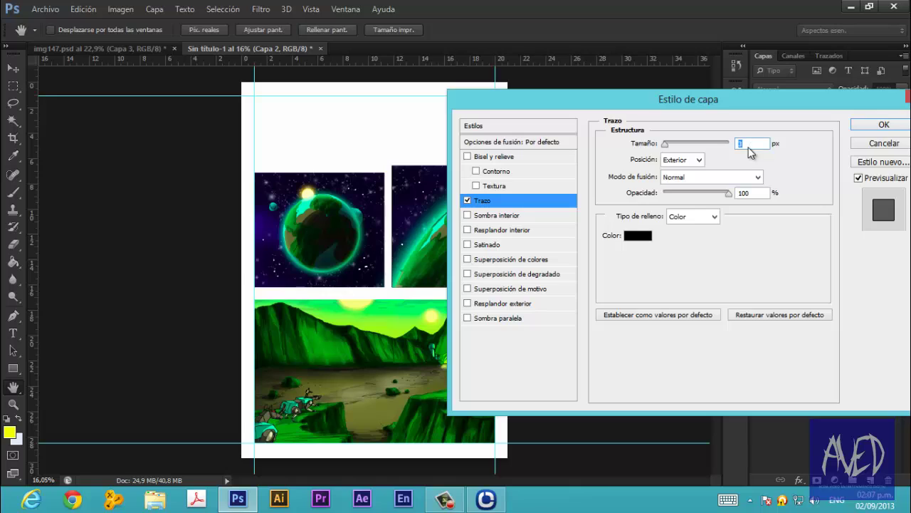
click(699, 160)
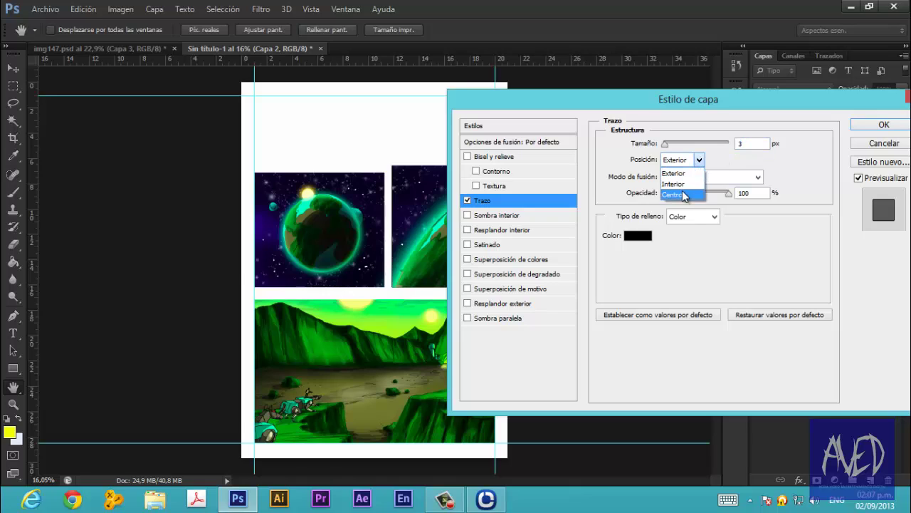
click(682, 194)
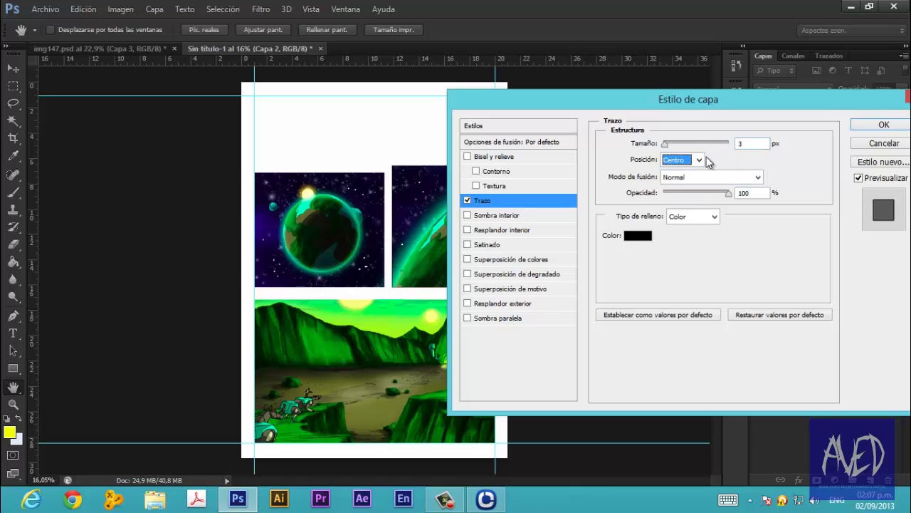
click(700, 160)
click(676, 185)
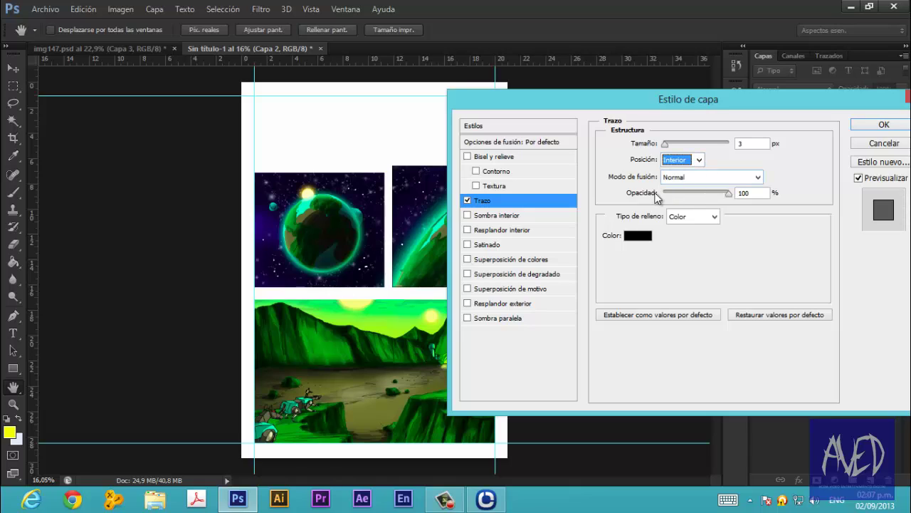
double_click(747, 145)
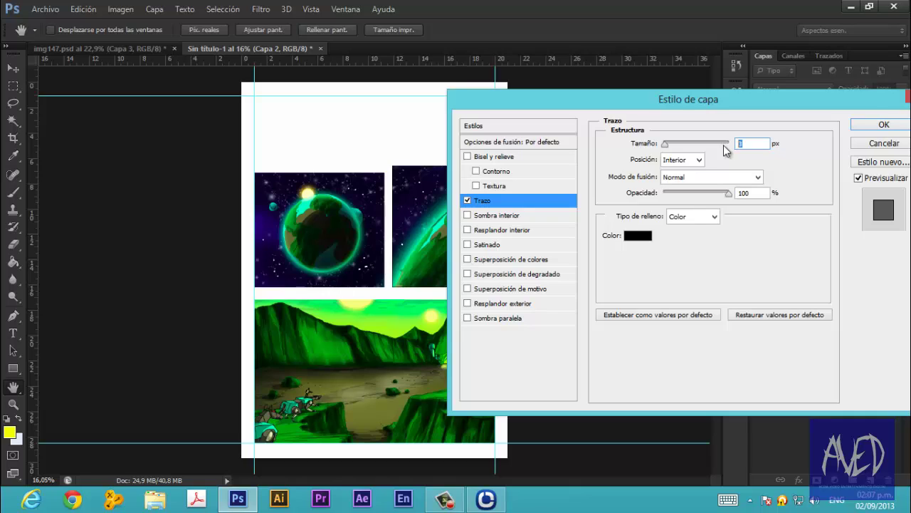
text(4)
click(884, 125)
scroll(346, 159, up, 3)
- Copy Capa 2's stroke effect onto Capa 3 with an Alt-drag
scroll(381, 240, up, 2)
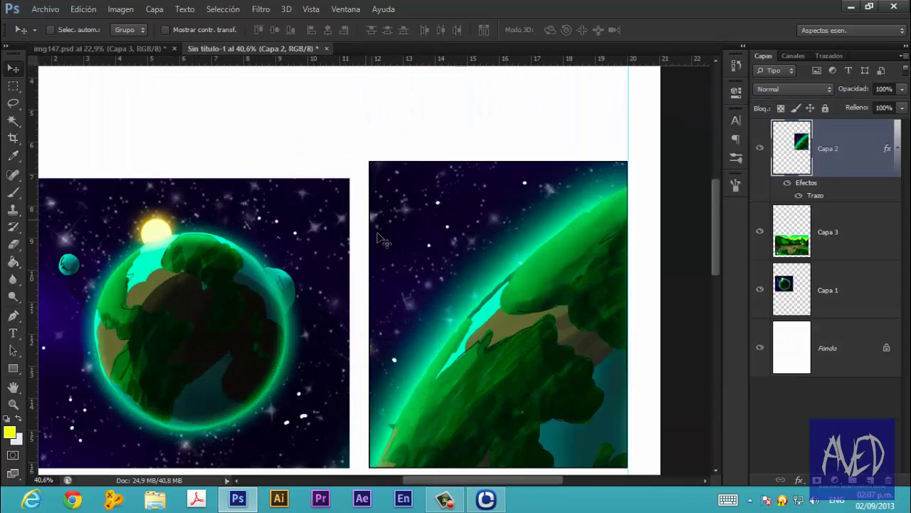
scroll(433, 410, up, 1)
scroll(417, 443, down, 2)
scroll(383, 418, down, 2)
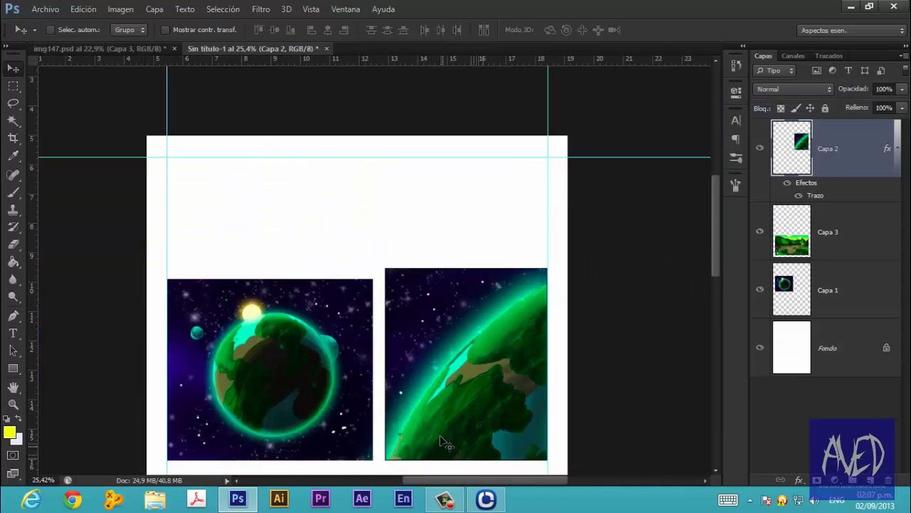
scroll(439, 436, down, 1)
scroll(432, 291, up, 1)
scroll(444, 308, up, 2)
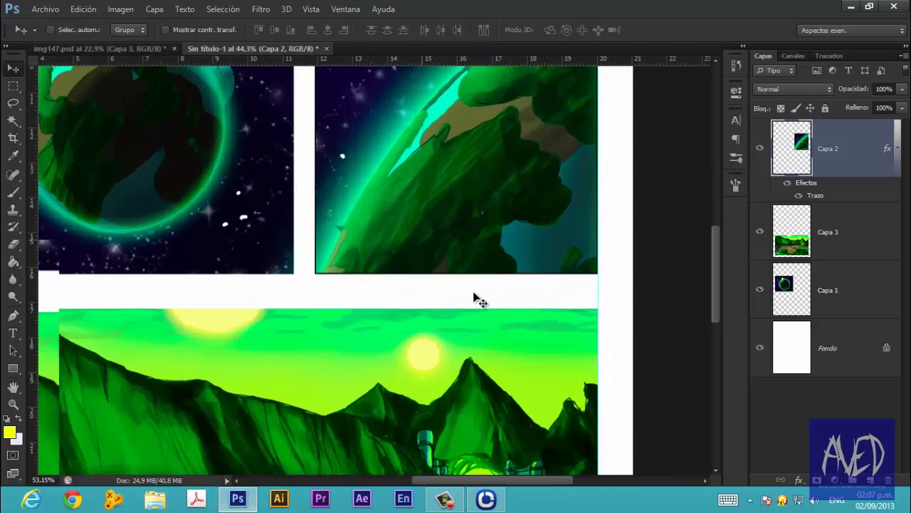
scroll(477, 299, up, 1)
scroll(306, 284, up, 2)
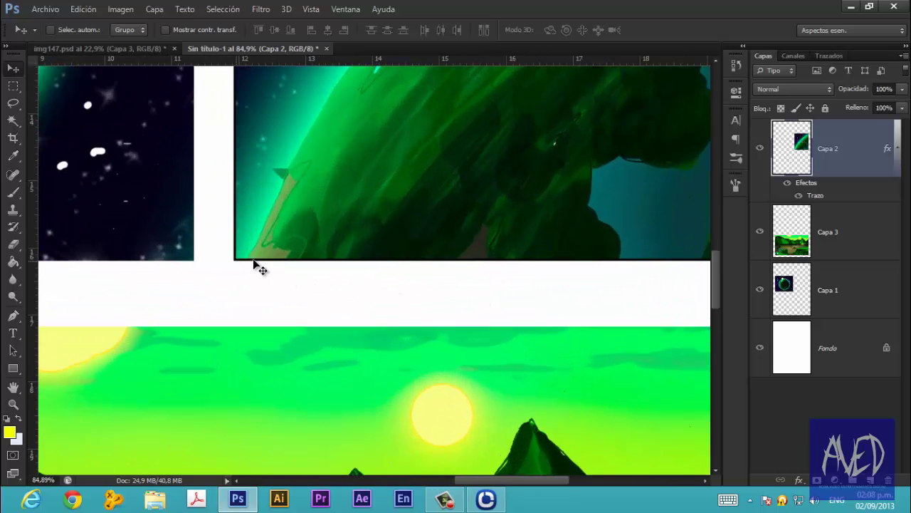
scroll(411, 276, down, 1)
scroll(410, 276, down, 1)
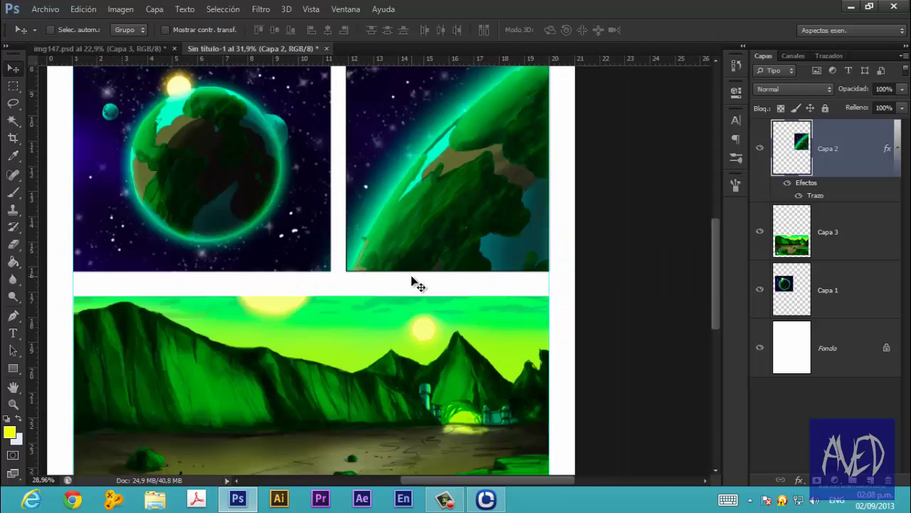
scroll(411, 276, down, 1)
scroll(423, 279, up, 1)
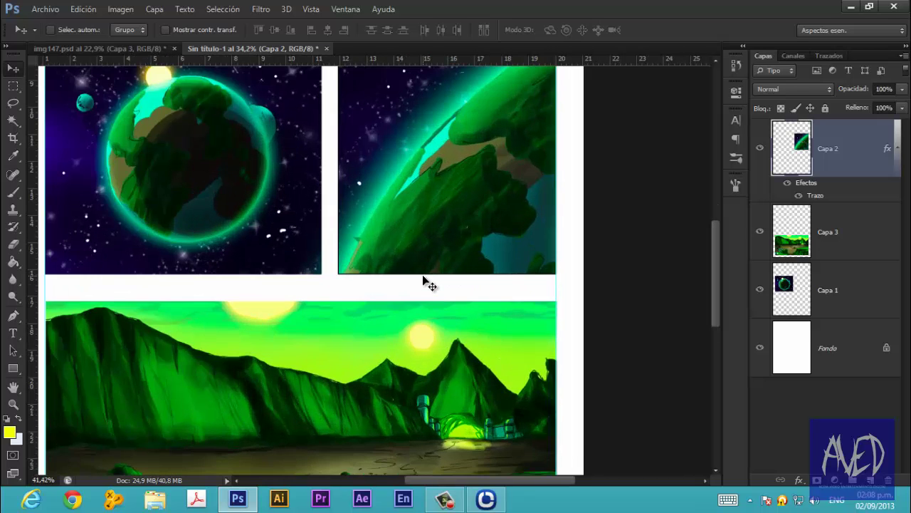
scroll(423, 279, up, 1)
scroll(423, 278, up, 1)
scroll(423, 279, down, 1)
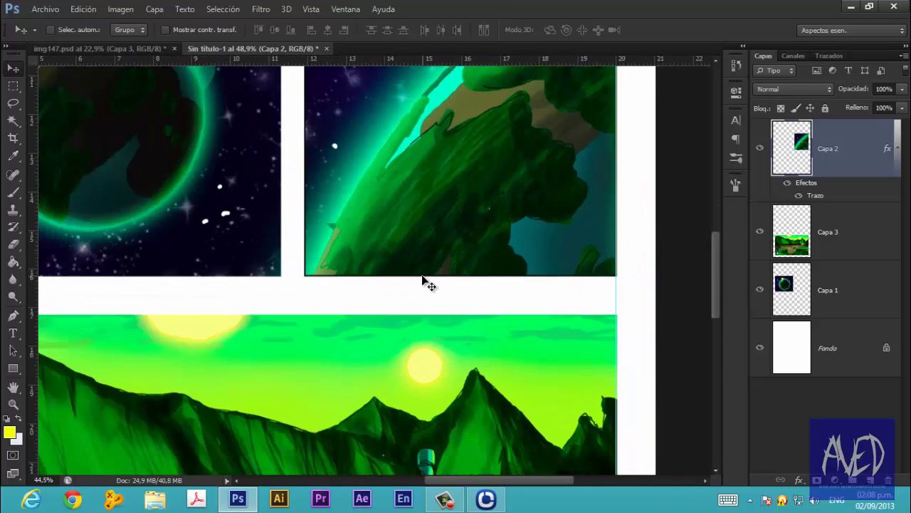
scroll(423, 280, down, 1)
scroll(423, 280, down, 1)
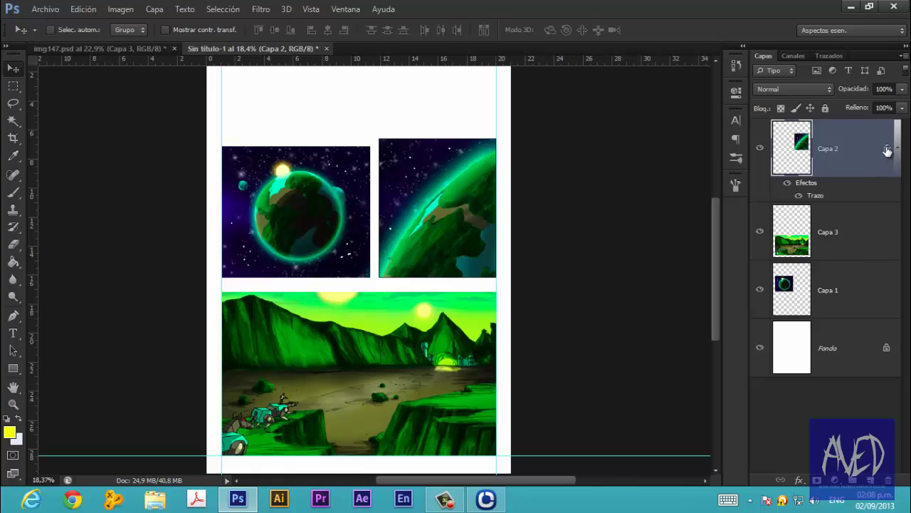
drag(887, 151, 878, 239)
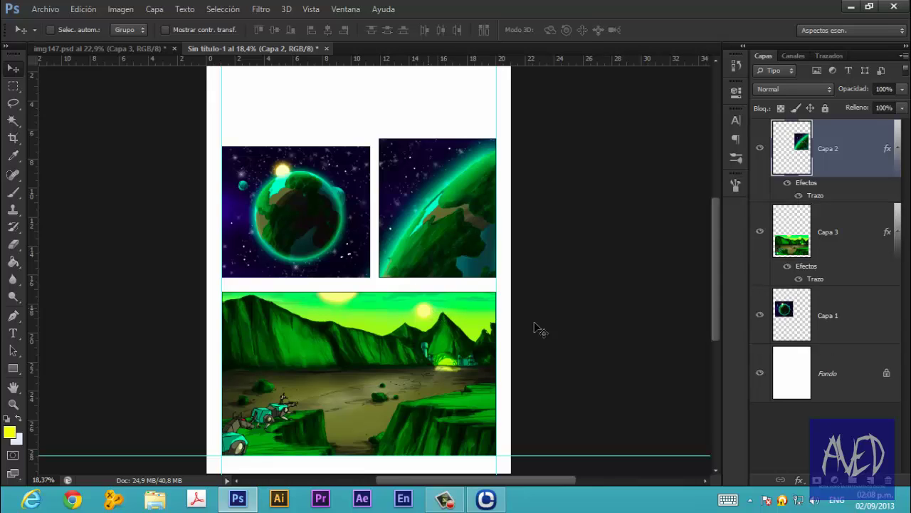
- Copy the stroke effect from Capa 3 onto Capa 1
drag(889, 269, 877, 328)
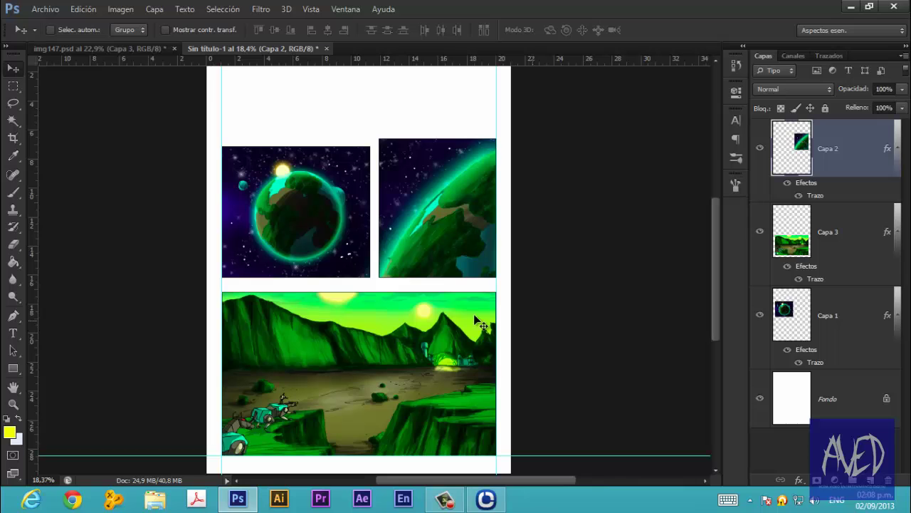
scroll(284, 286, up, 3)
scroll(285, 289, up, 3)
scroll(530, 319, up, 2)
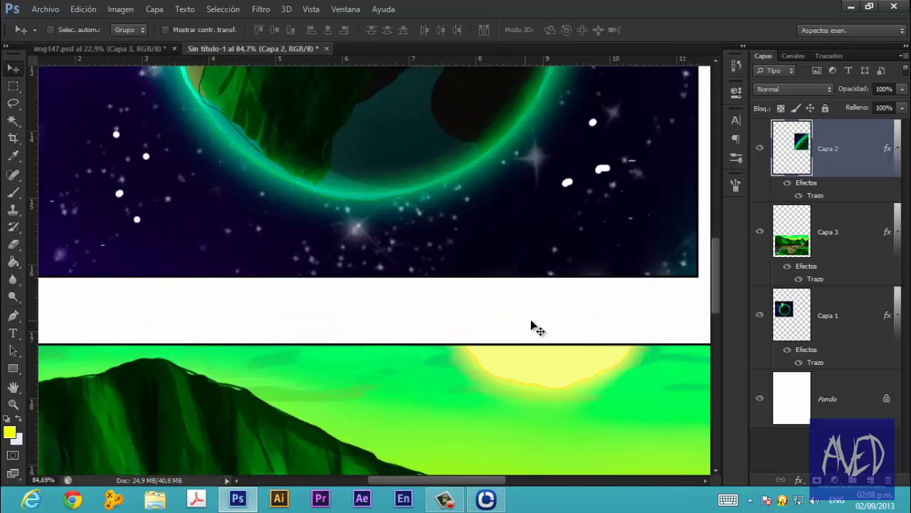
scroll(552, 353, up, 1)
scroll(552, 354, up, 1)
scroll(552, 360, down, 5)
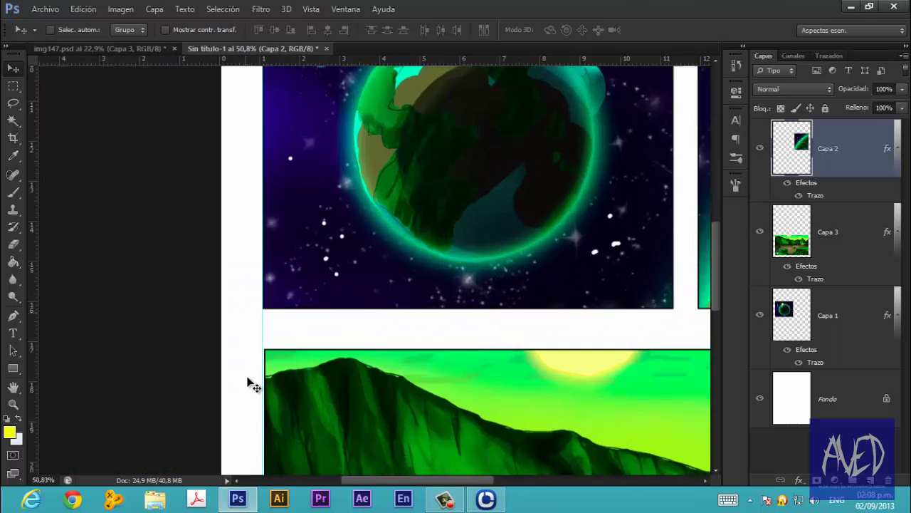
scroll(299, 349, up, 2)
scroll(299, 349, up, 2)
scroll(299, 349, up, 2)
scroll(296, 347, down, 3)
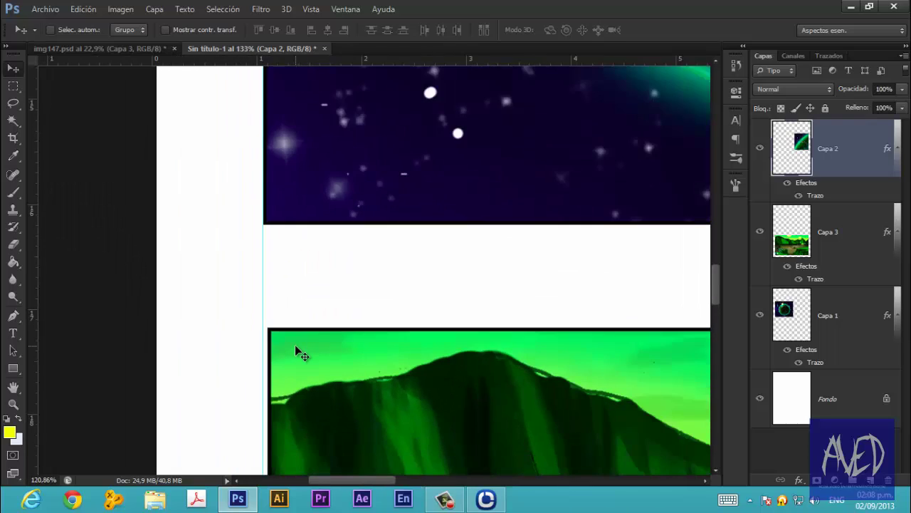
scroll(295, 347, down, 2)
scroll(296, 347, down, 2)
scroll(295, 348, down, 1)
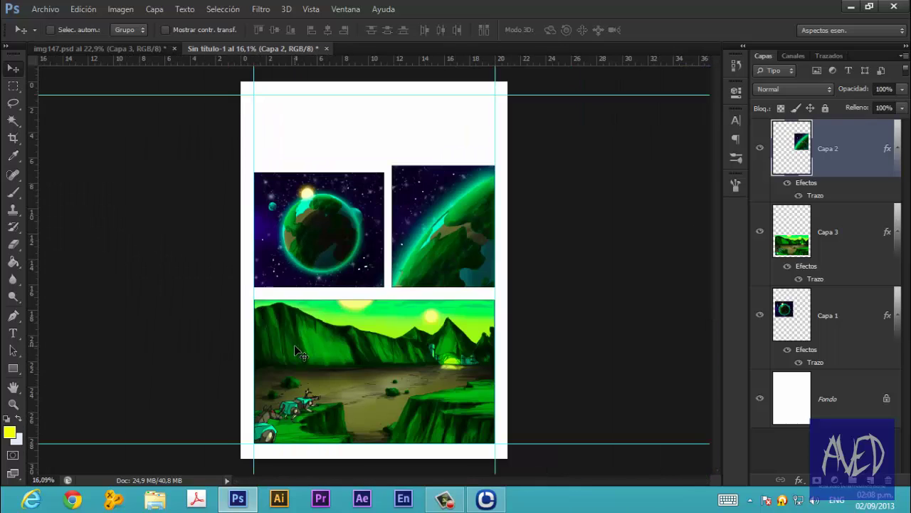
scroll(378, 274, down, 1)
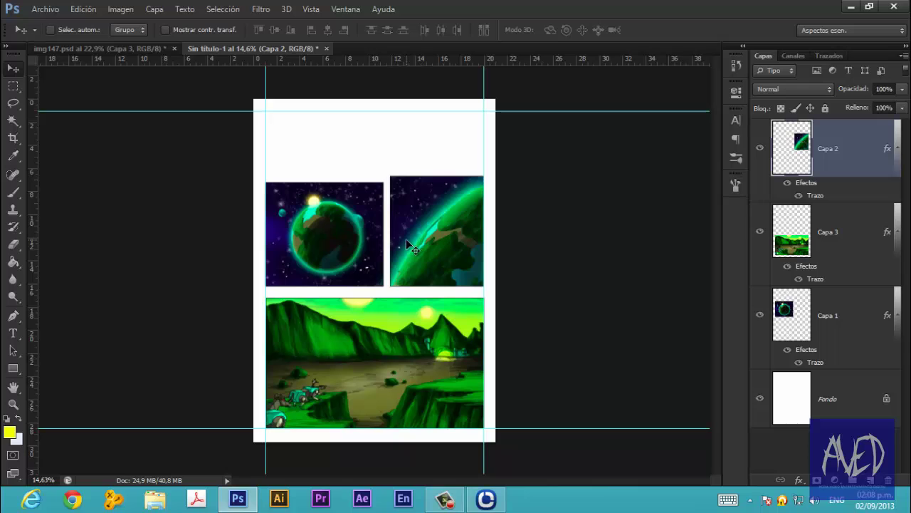
scroll(411, 288, down, 1)
scroll(410, 288, up, 1)
scroll(411, 288, up, 2)
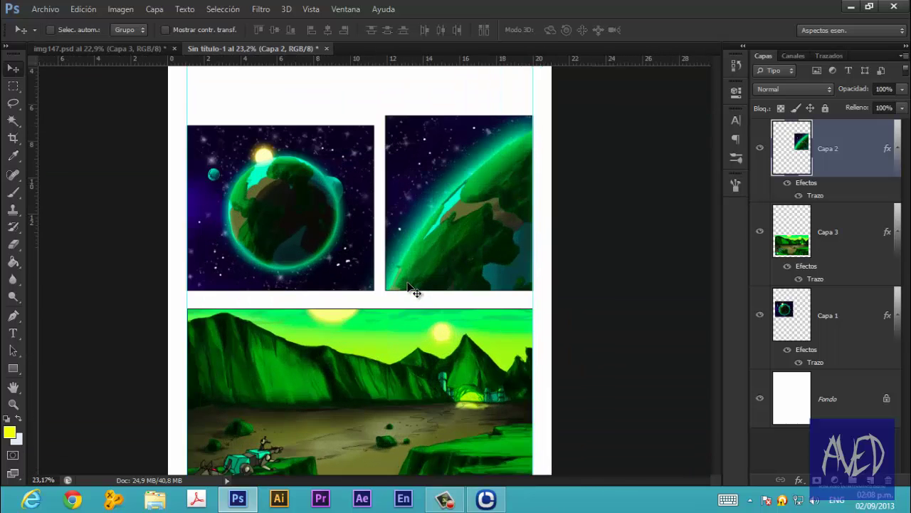
scroll(411, 288, up, 1)
scroll(411, 288, up, 1)
scroll(411, 288, down, 2)
scroll(411, 288, down, 2)
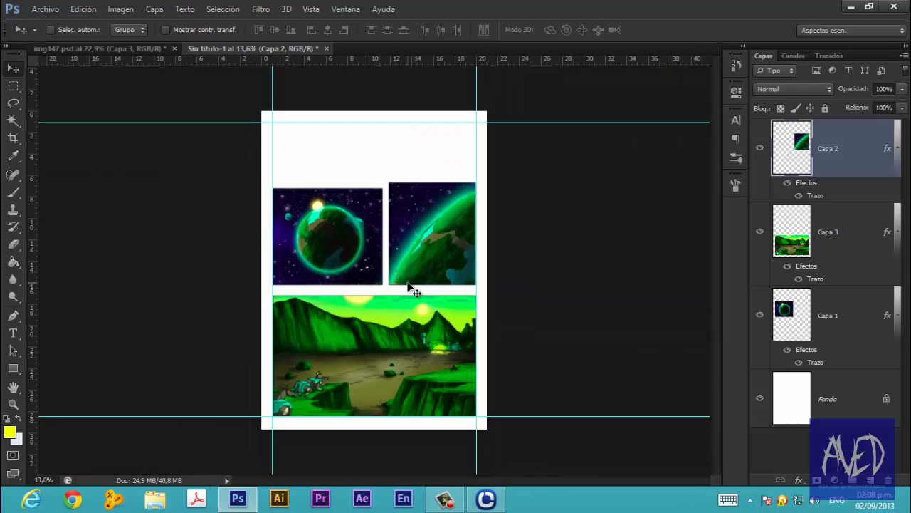
scroll(411, 288, up, 2)
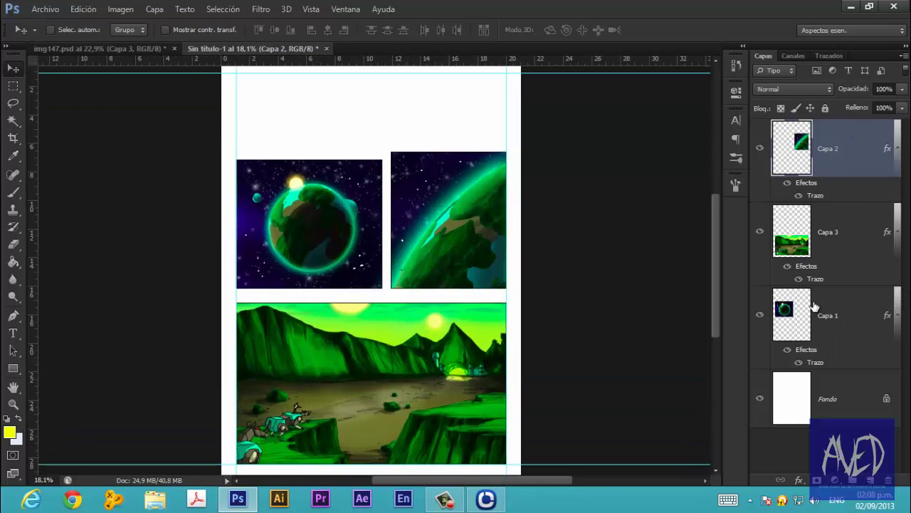
- Create a layer group named viñetas and give it the Rojo colour label
click(853, 481)
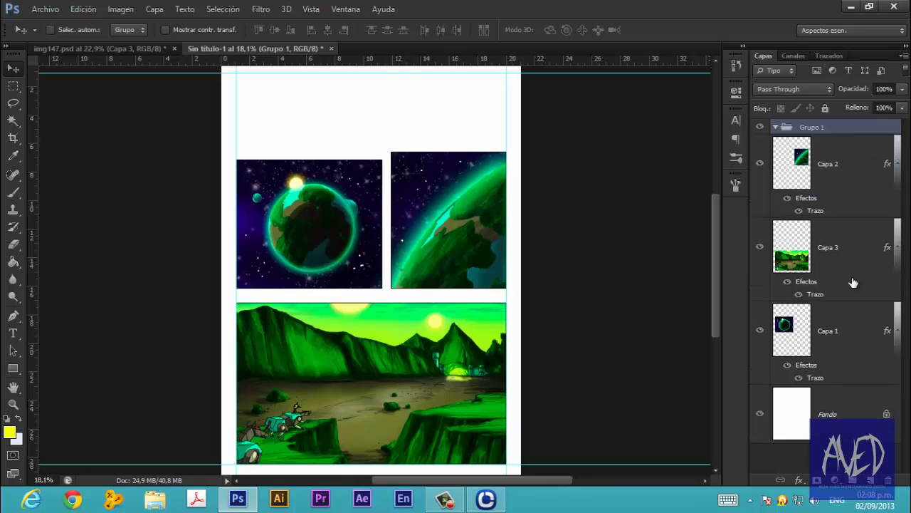
double_click(811, 127)
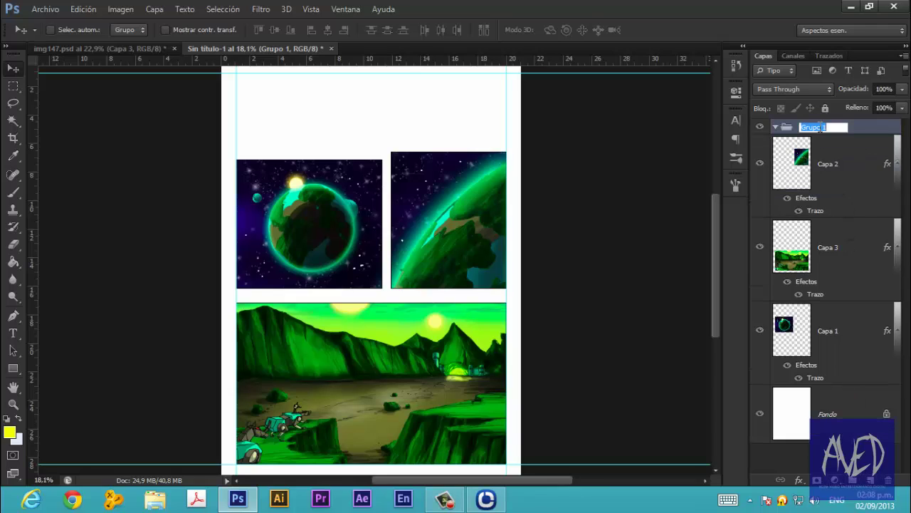
text(viñetas)
click(862, 145)
click(851, 124)
right_click(852, 124)
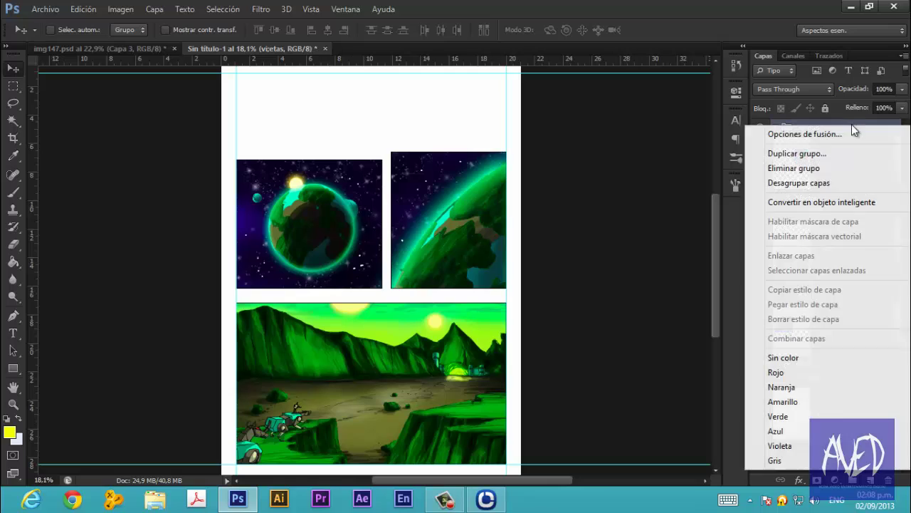
click(790, 375)
- Move Capa 2, Capa 3 and Capa 1 into the viñetas group and collapse it
click(846, 161)
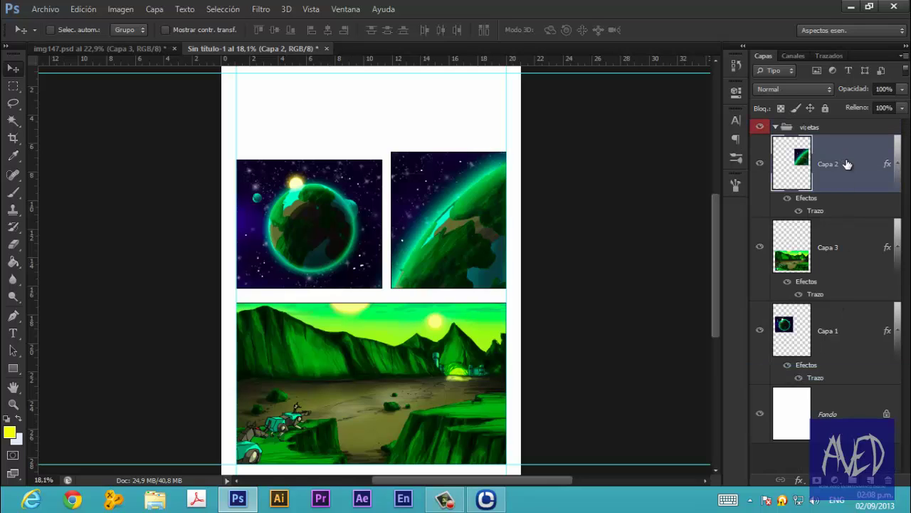
shift+click(851, 256)
shift+click(846, 330)
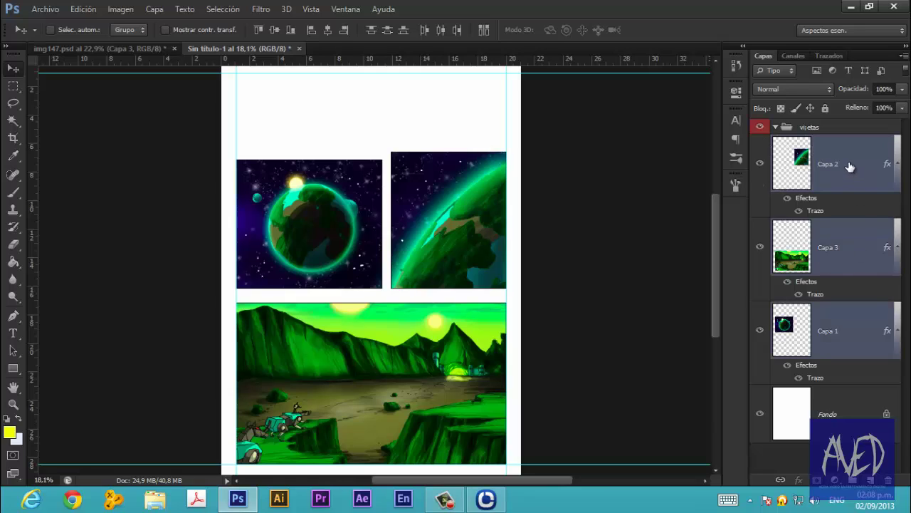
drag(850, 167, 845, 136)
click(776, 127)
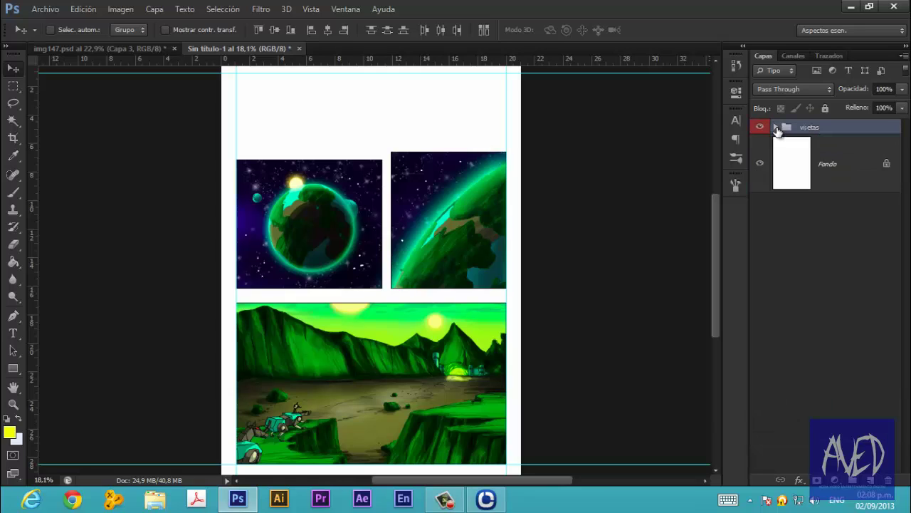
- Add a new empty layer above the viñetas group
click(849, 153)
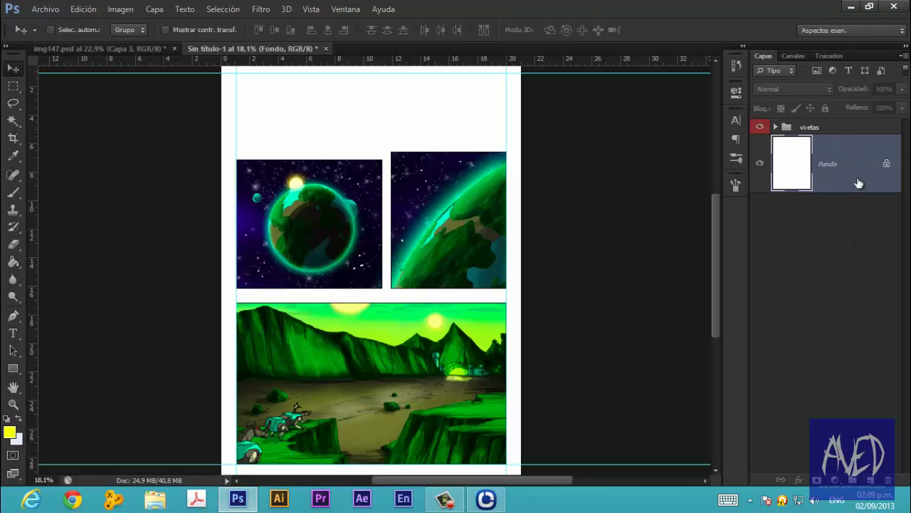
click(829, 129)
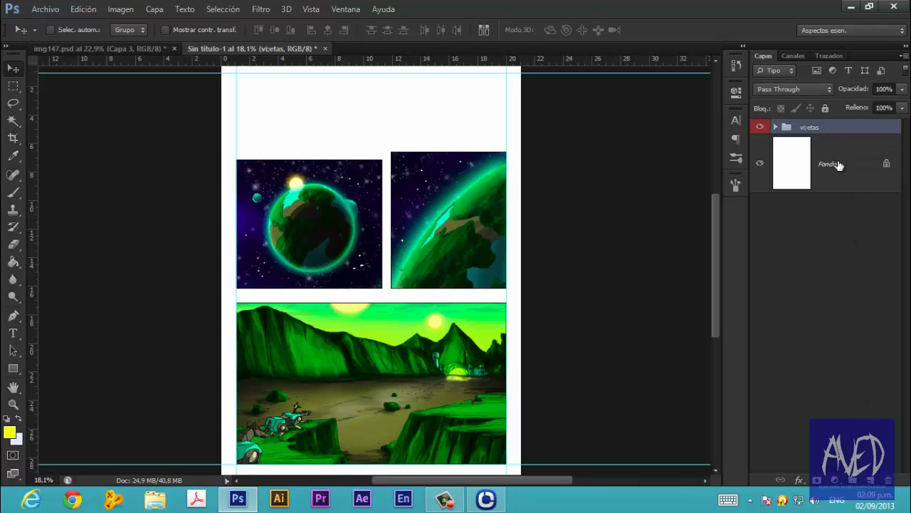
click(872, 480)
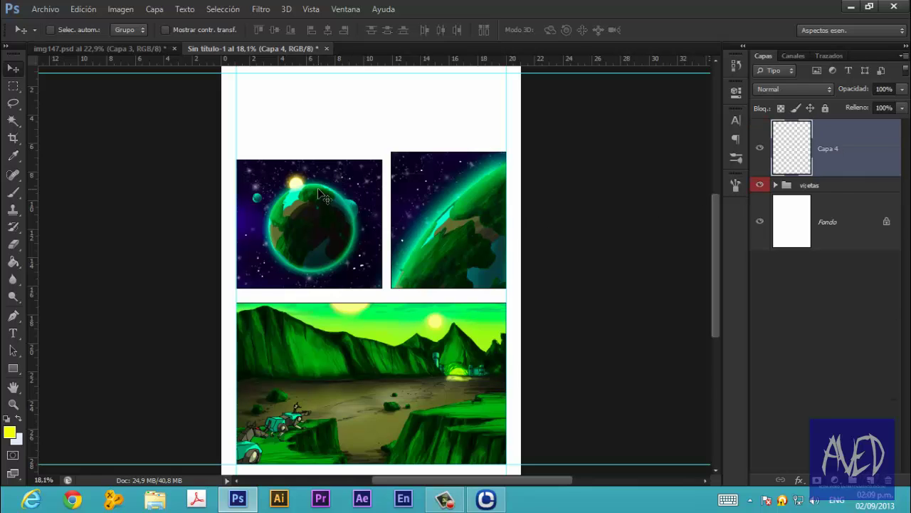
- Choose the Rectangle shape tool for drawing the yellow caption box
alt+scroll(324, 194, up, 3)
alt+scroll(321, 193, up, 2)
alt+scroll(321, 194, down, 1)
alt+scroll(320, 194, down, 3)
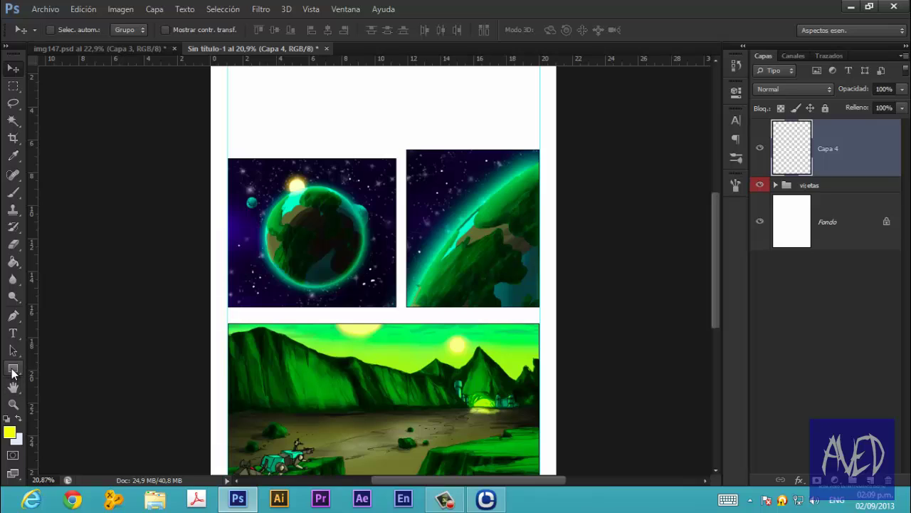
click(12, 370)
right_click(12, 372)
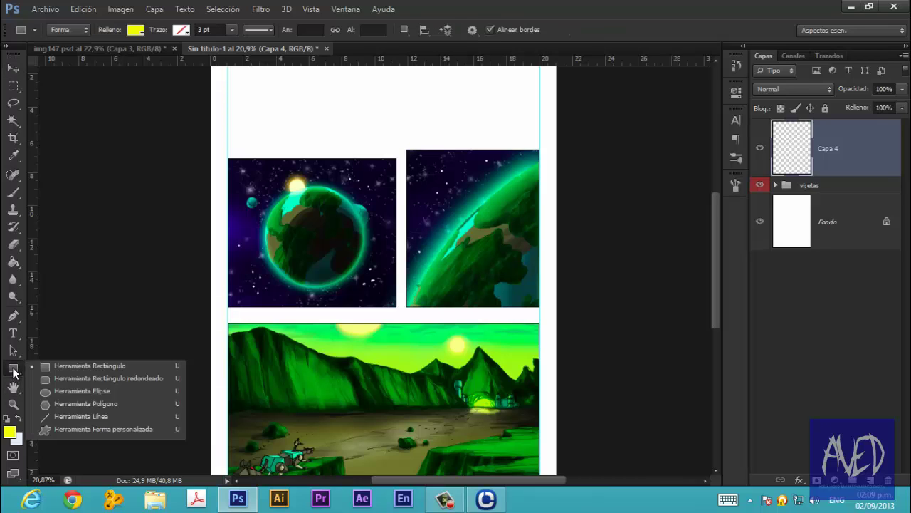
click(67, 368)
- Draw a yellow rectangle across the bottom of the top-left planet panel
scroll(321, 263, up, 1)
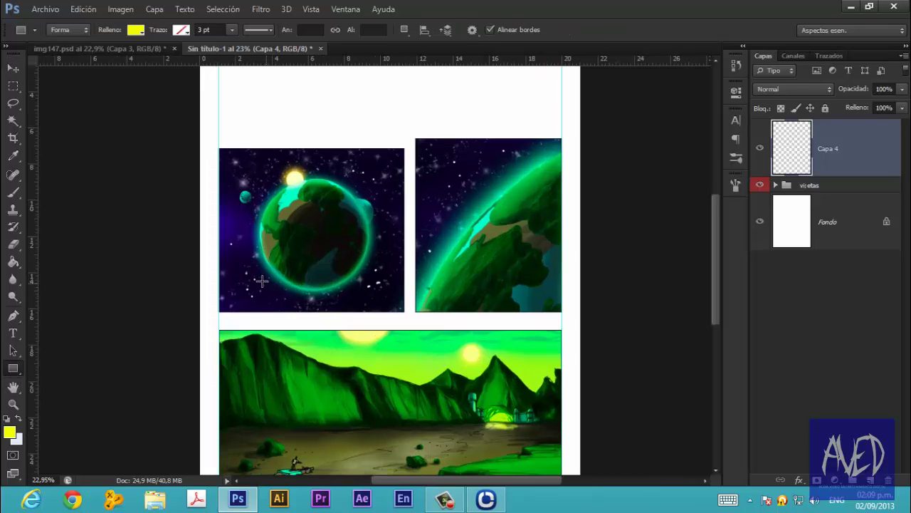
drag(242, 277, 399, 321)
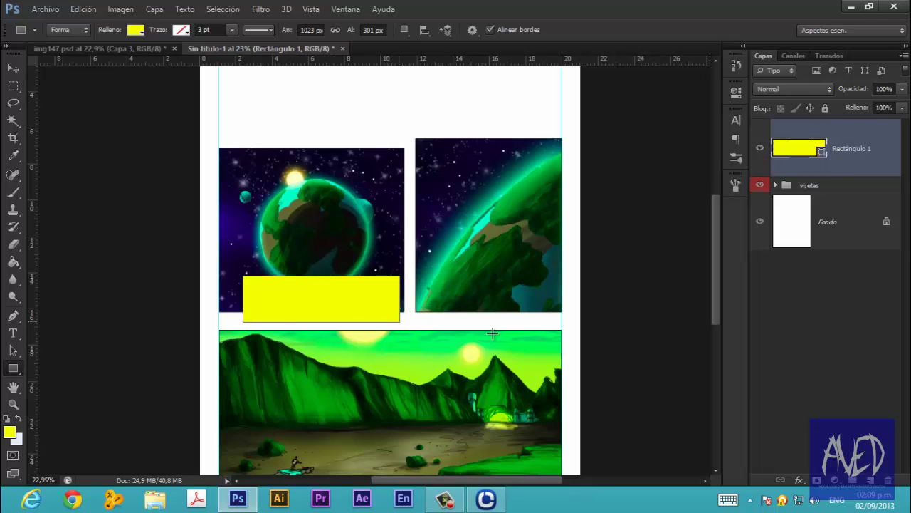
scroll(481, 313, down, 2)
scroll(384, 315, up, 1)
scroll(356, 299, up, 2)
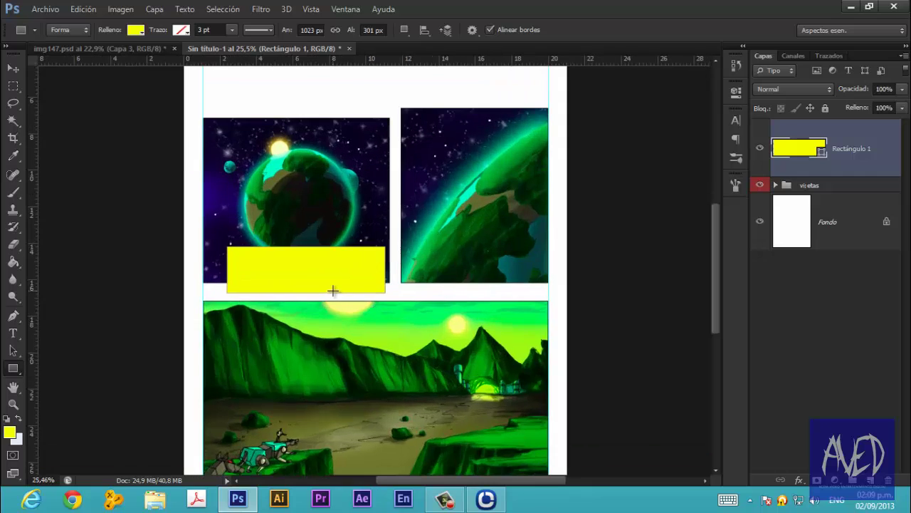
scroll(326, 285, up, 2)
scroll(300, 266, up, 1)
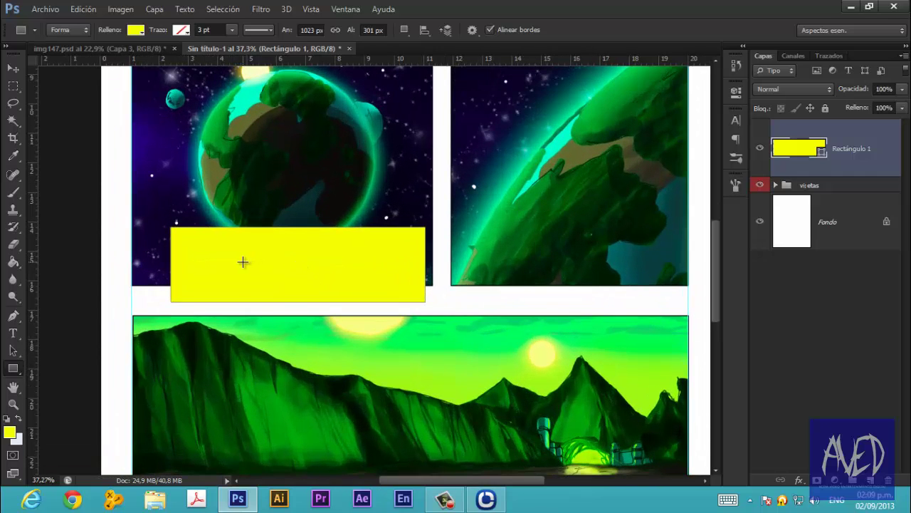
scroll(242, 262, down, 1)
scroll(242, 262, down, 1)
scroll(243, 262, down, 1)
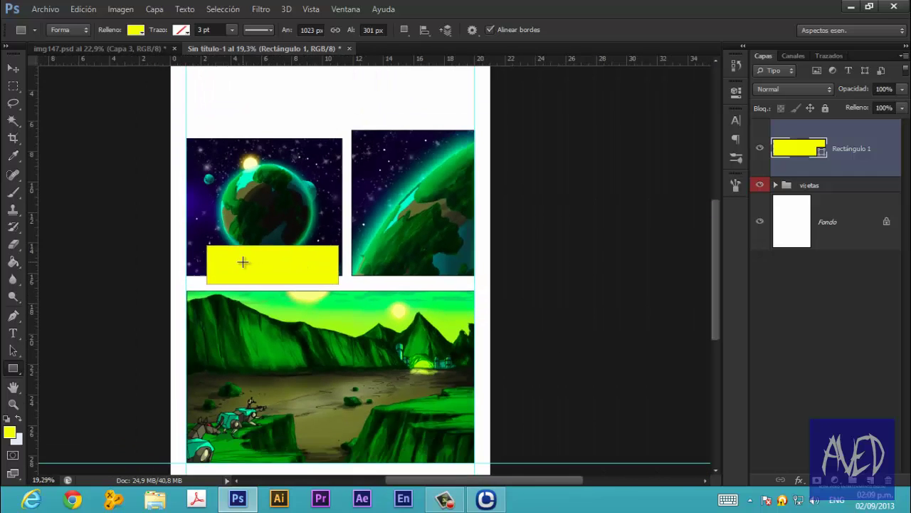
scroll(243, 262, up, 1)
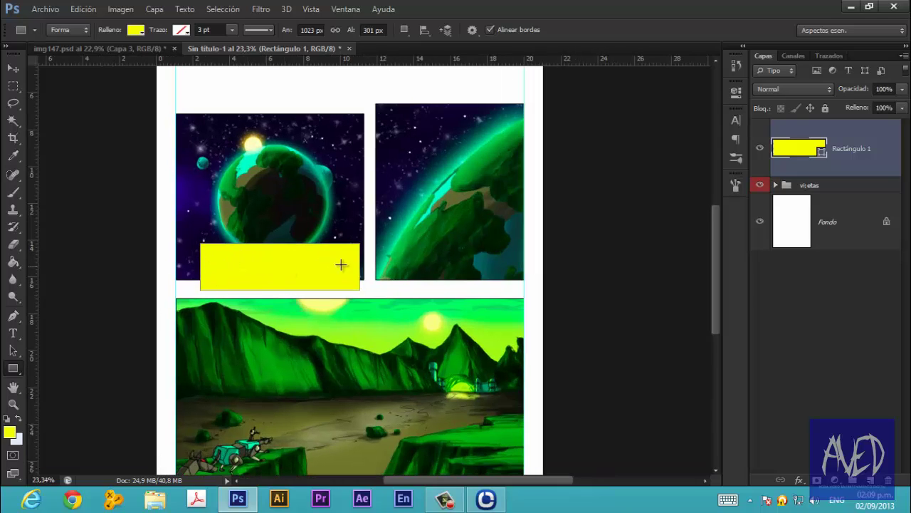
scroll(288, 249, down, 1)
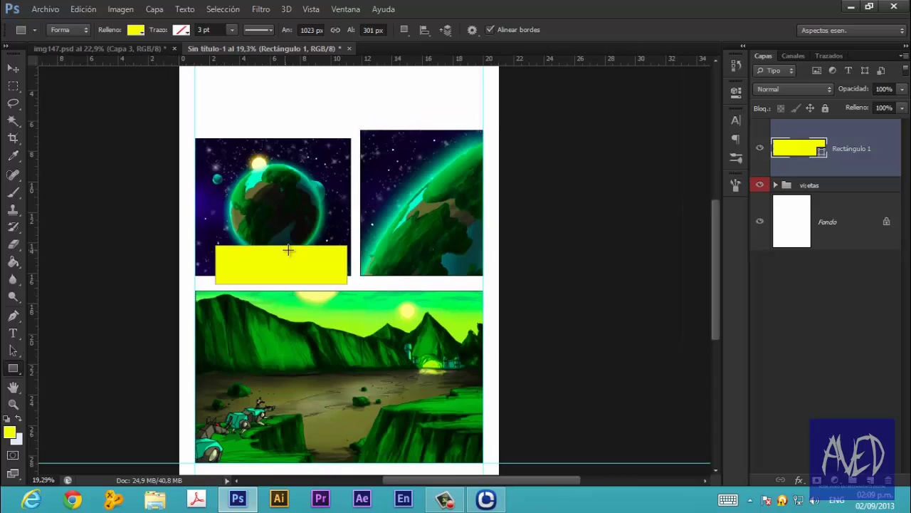
scroll(306, 215, down, 1)
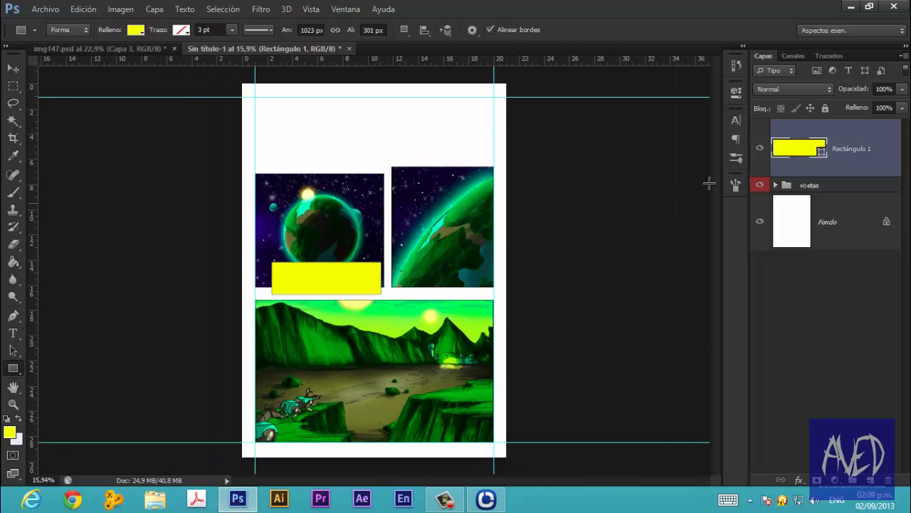
- Drag the yellow Rectángulo 1 box up onto the first planet panel's top edge
key(v)
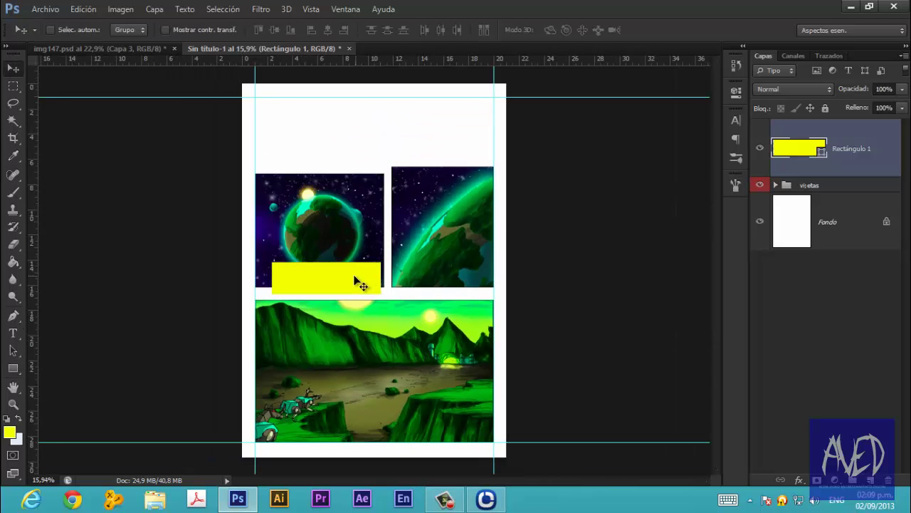
mouse_move(350, 282)
mouse_down()
mouse_move(343, 171)
mouse_move(351, 167)
mouse_up()
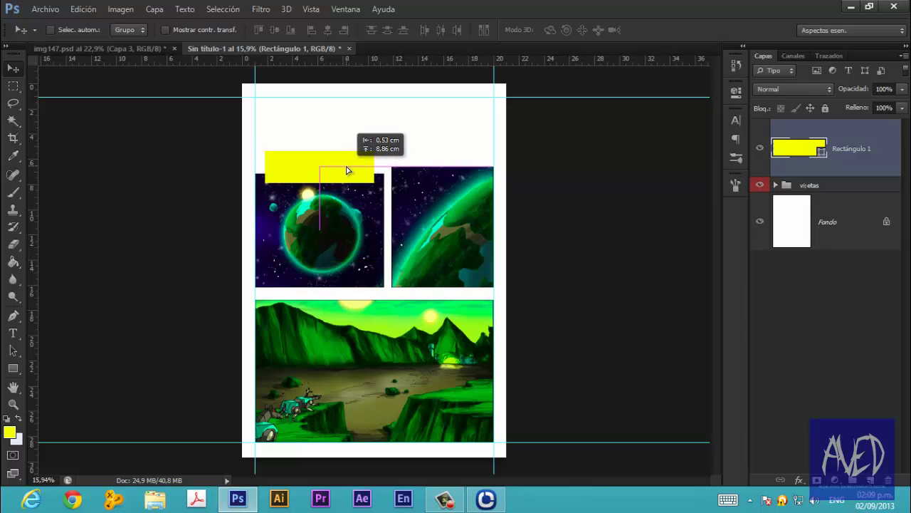
scroll(388, 185, up, 1)
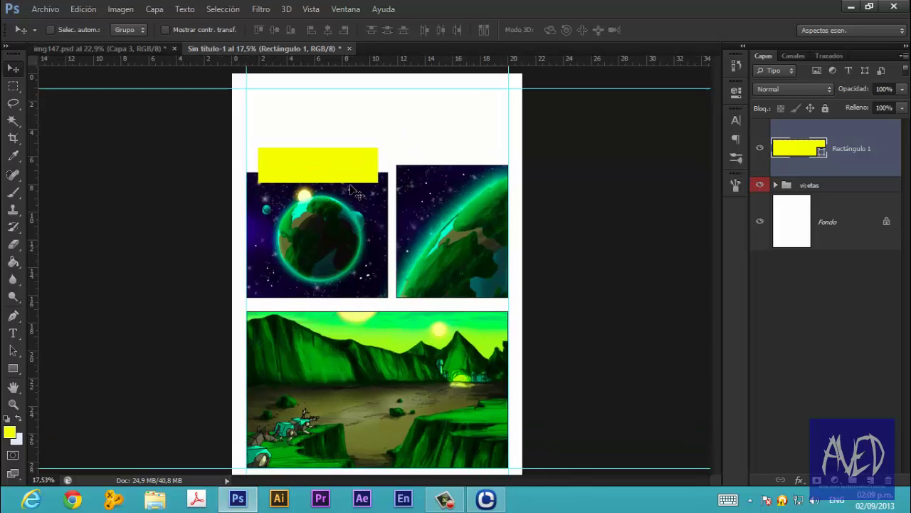
scroll(388, 185, up, 1)
scroll(335, 88, down, 1)
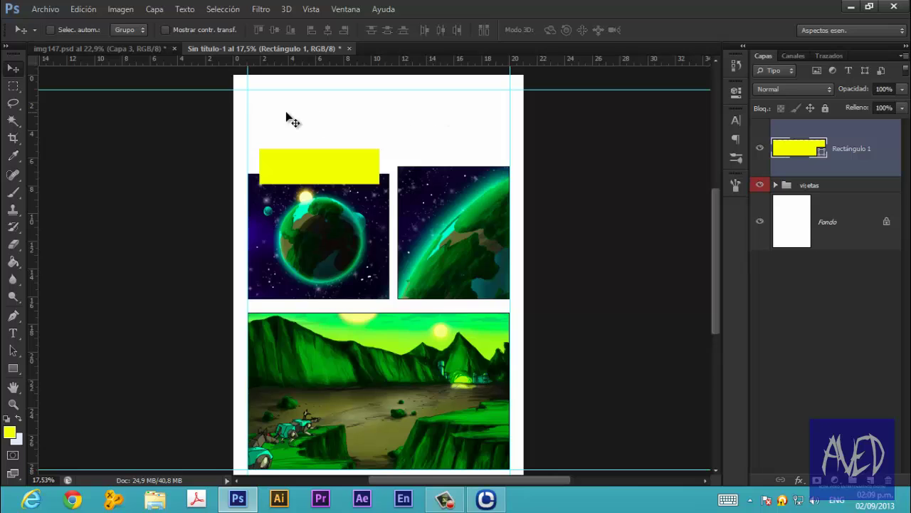
scroll(466, 114, down, 2)
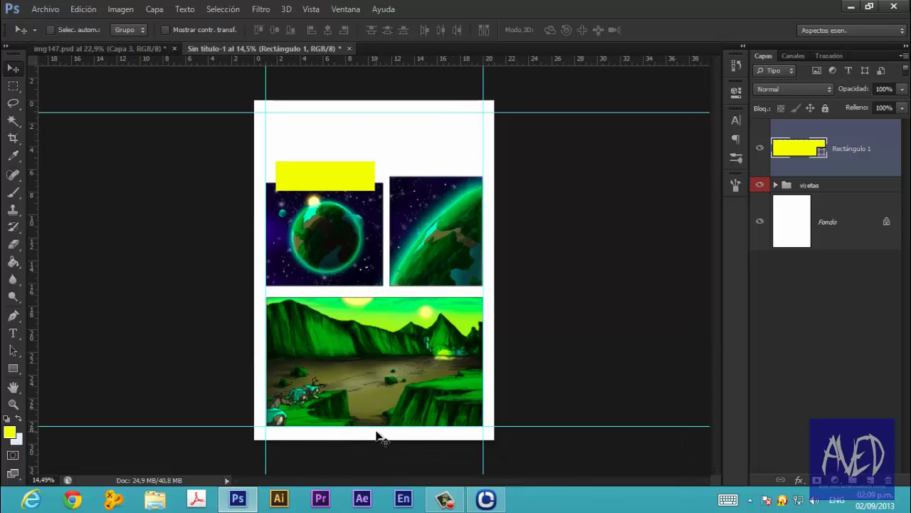
scroll(349, 131, up, 3)
scroll(345, 135, up, 5)
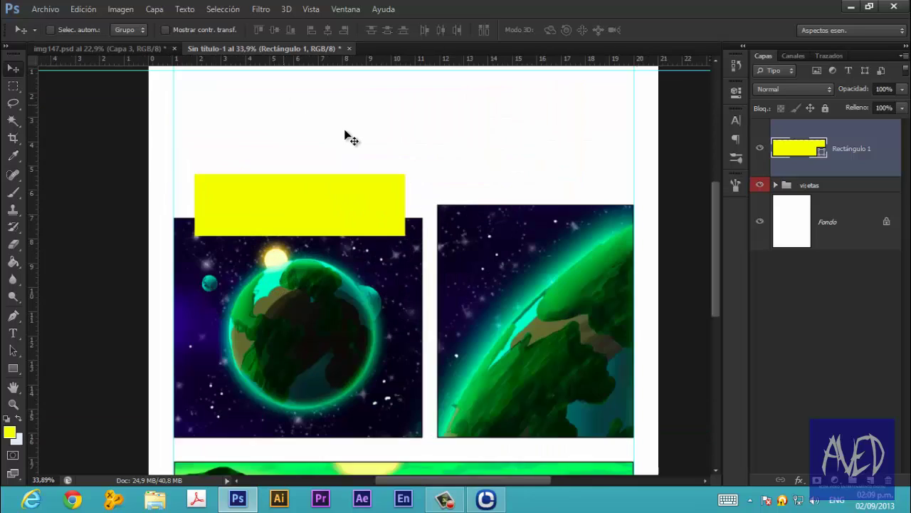
scroll(349, 139, up, 1)
scroll(346, 138, down, 2)
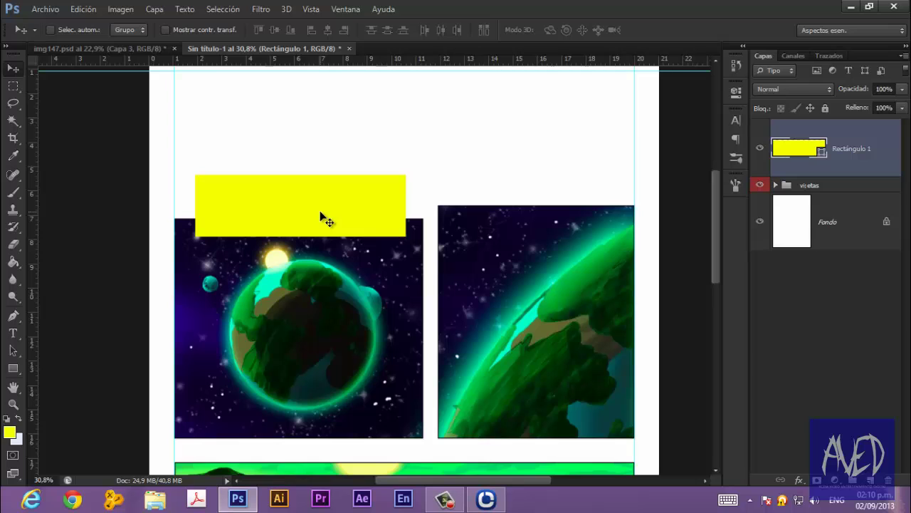
scroll(274, 225, down, 1)
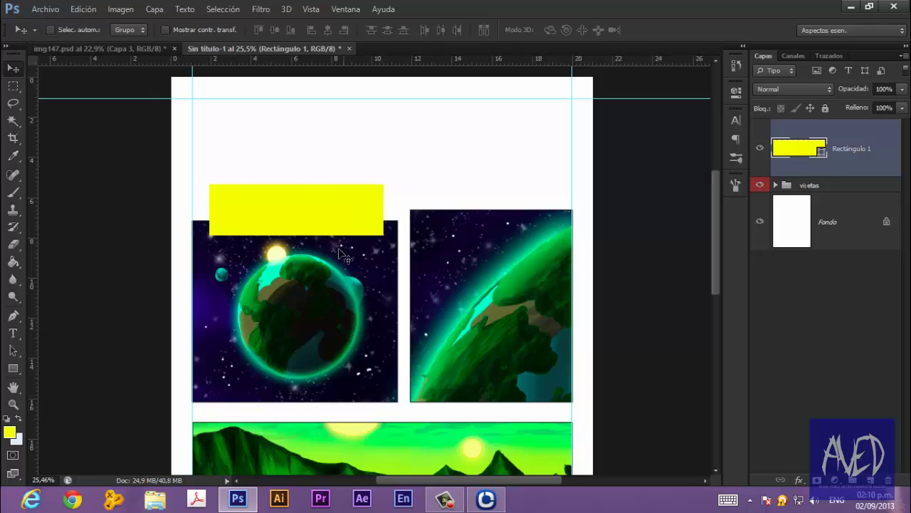
scroll(331, 277, down, 1)
scroll(331, 278, down, 1)
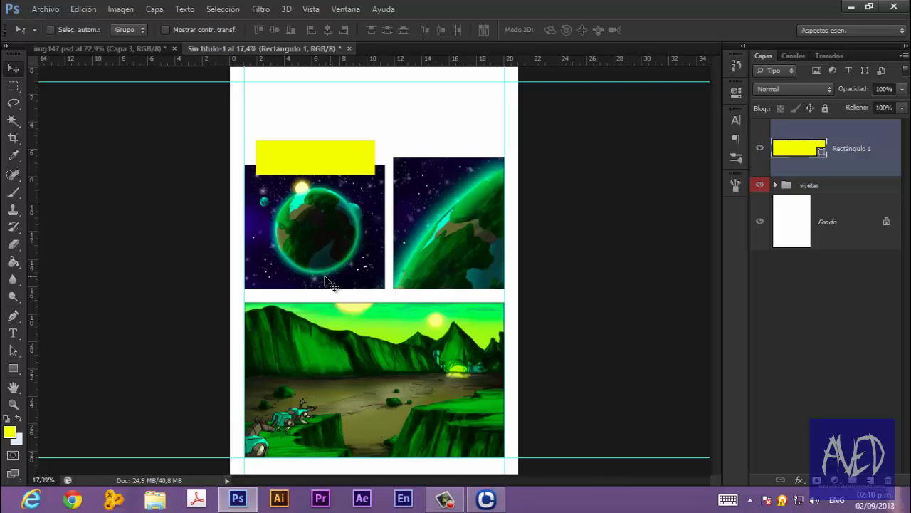
scroll(349, 163, down, 2)
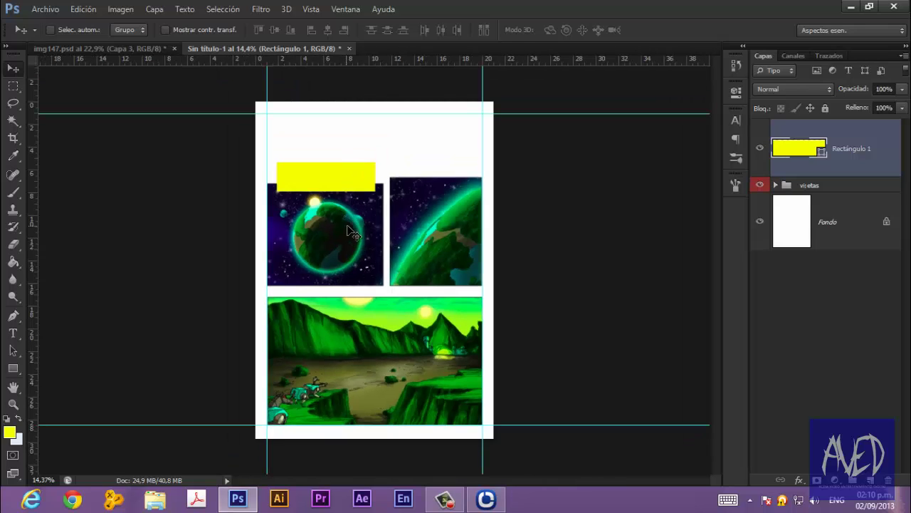
scroll(349, 231, up, 3)
scroll(349, 231, up, 1)
scroll(350, 231, down, 4)
scroll(350, 231, up, 1)
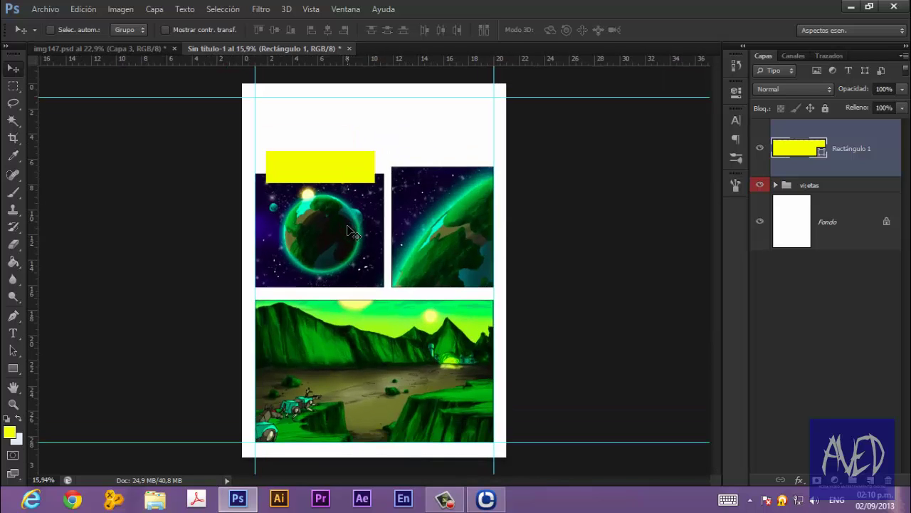
scroll(324, 419, up, 3)
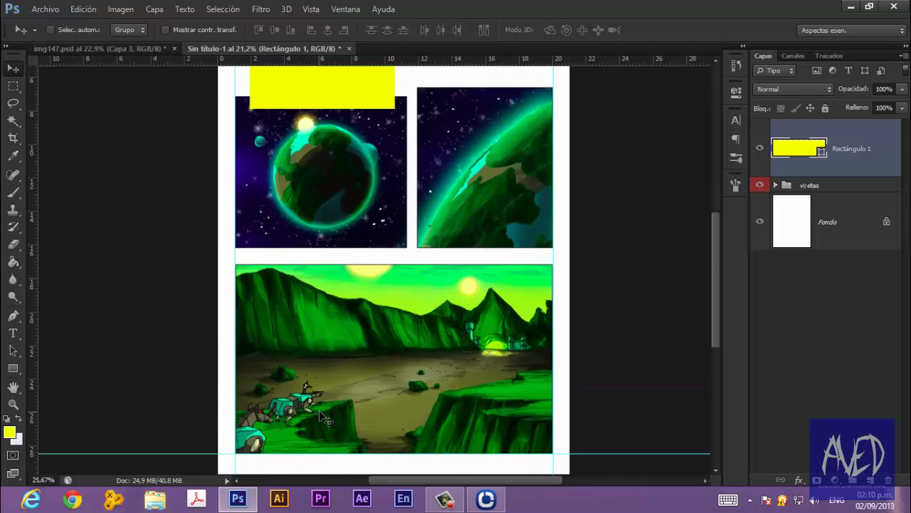
scroll(325, 418, up, 2)
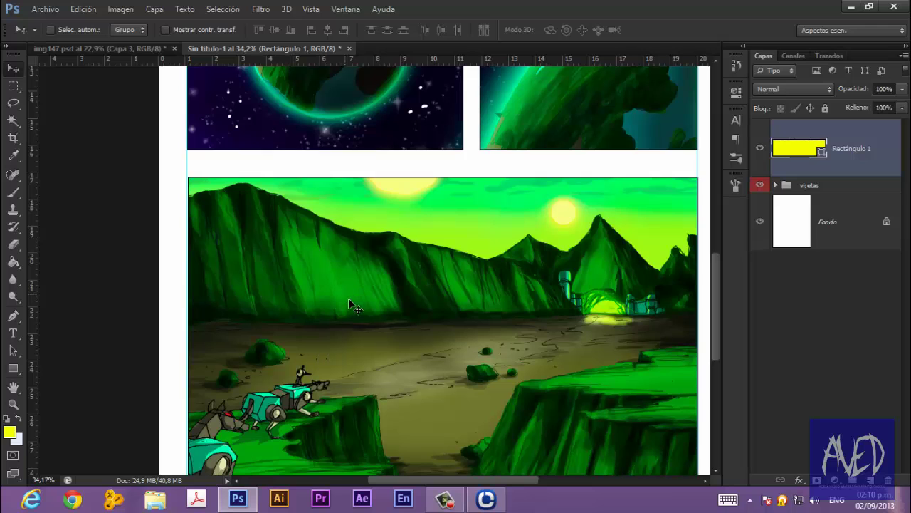
scroll(325, 318, down, 2)
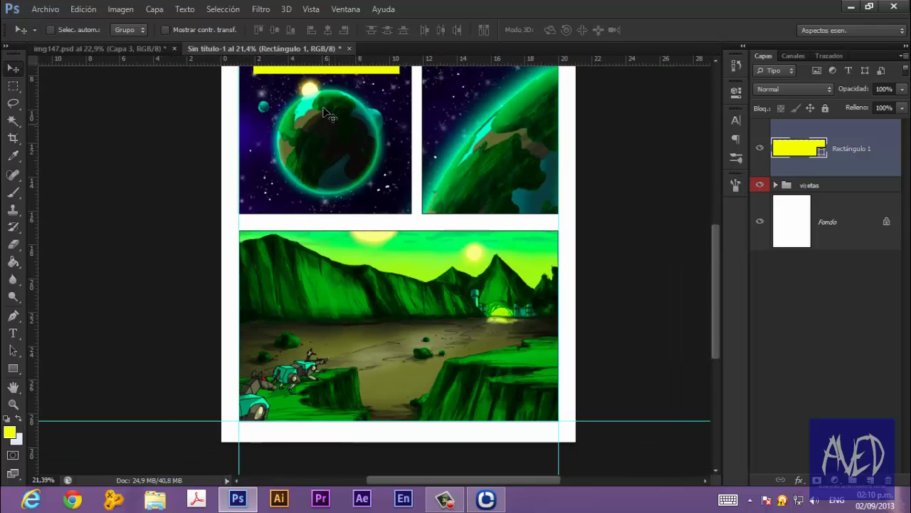
scroll(324, 111, down, 2)
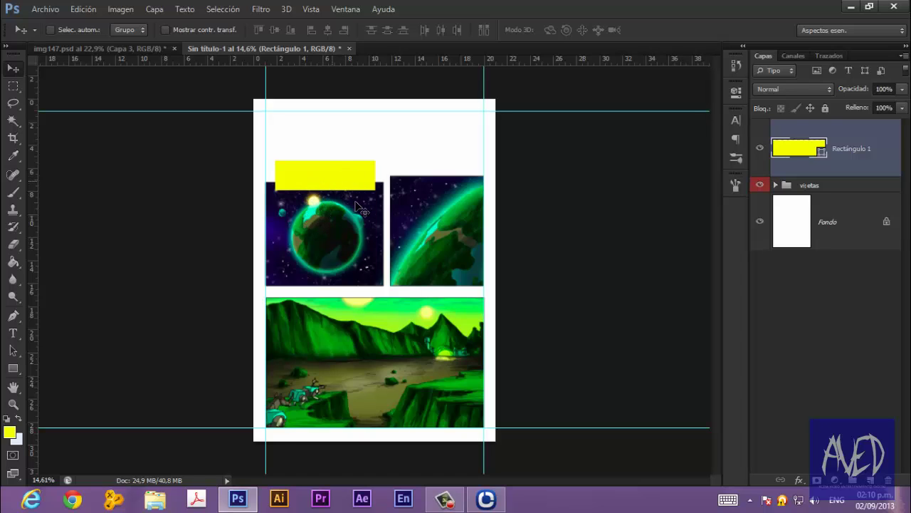
scroll(327, 372, down, 1)
scroll(327, 372, up, 3)
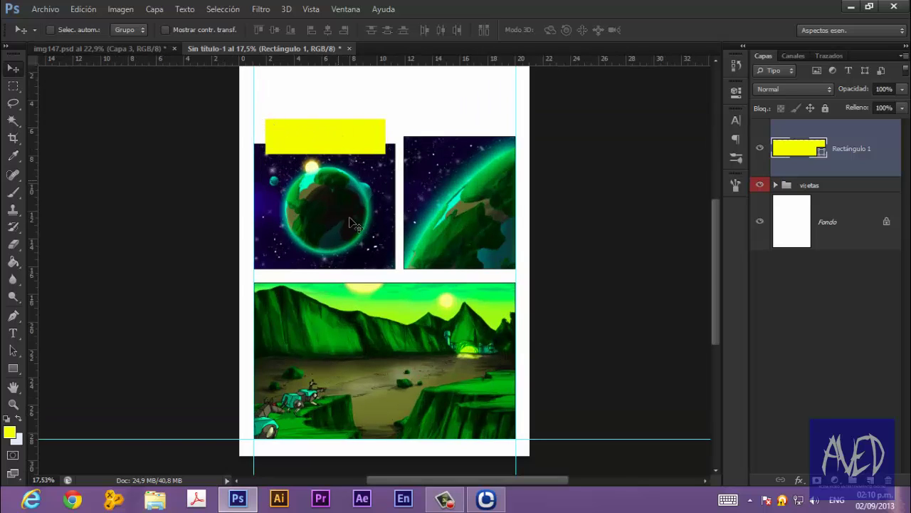
scroll(318, 396, up, 4)
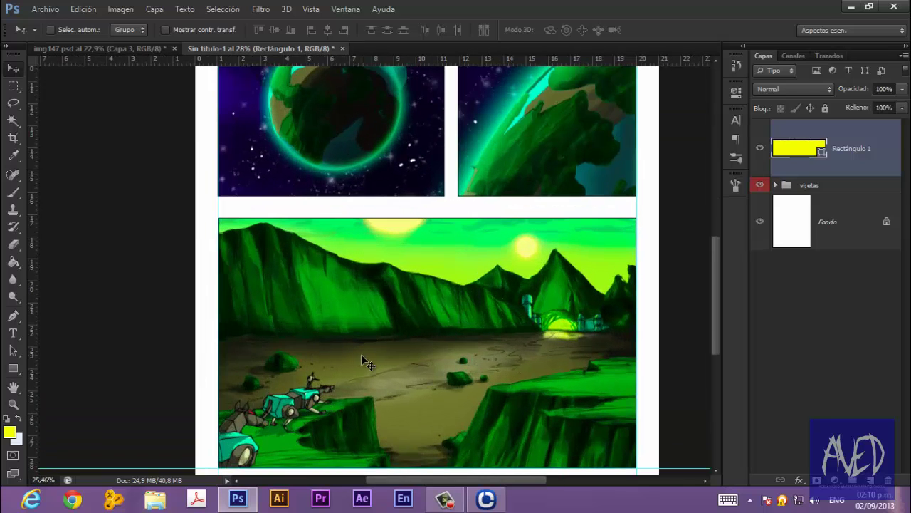
scroll(361, 354, down, 1)
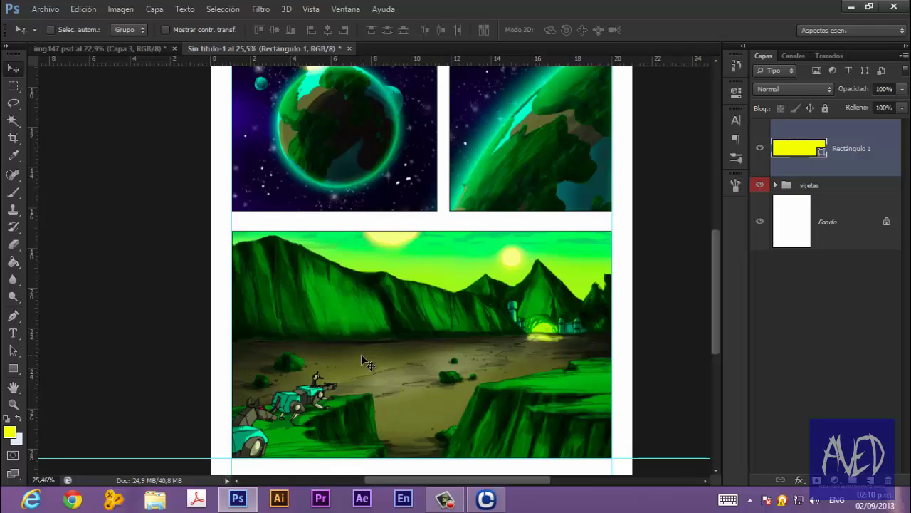
scroll(361, 354, down, 2)
scroll(361, 353, down, 2)
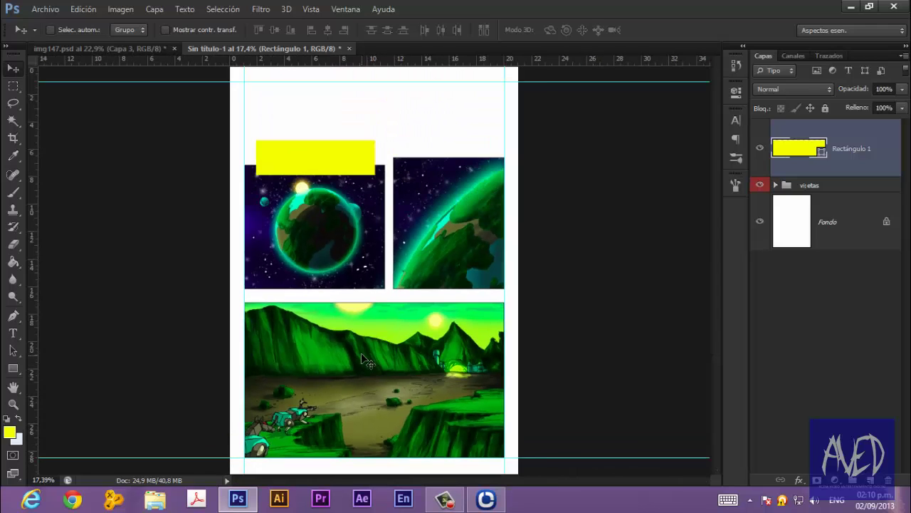
scroll(361, 354, down, 1)
scroll(328, 184, up, 1)
scroll(327, 183, up, 1)
scroll(327, 183, down, 1)
scroll(328, 184, down, 1)
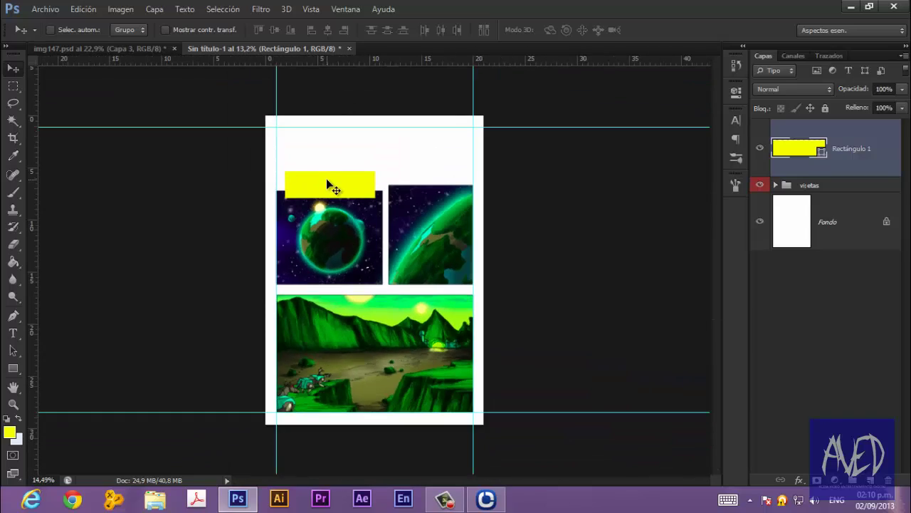
scroll(327, 183, up, 1)
scroll(327, 184, down, 1)
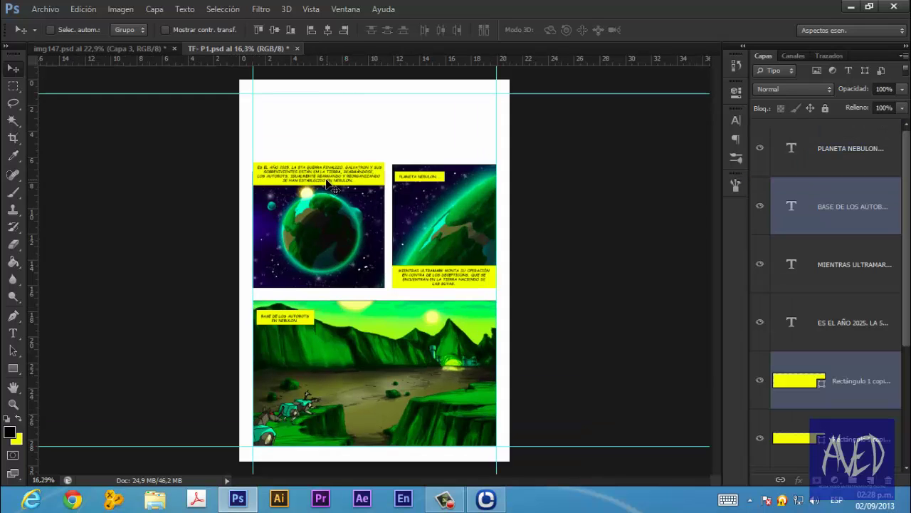
- Select the MIENTRAS ULTRAMARK text layer and select all of its caption text for editing
scroll(349, 312, up, 1)
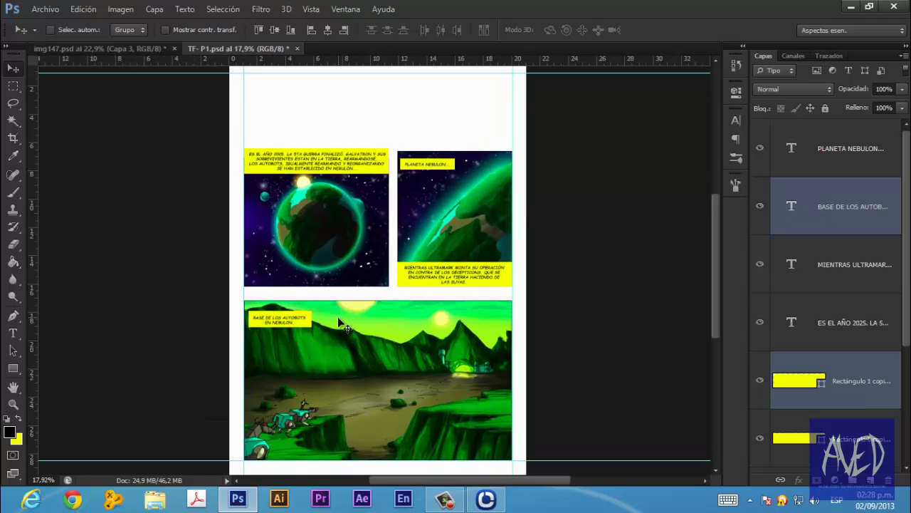
scroll(347, 311, up, 2)
scroll(306, 311, up, 6)
scroll(306, 312, down, 1)
scroll(302, 310, down, 2)
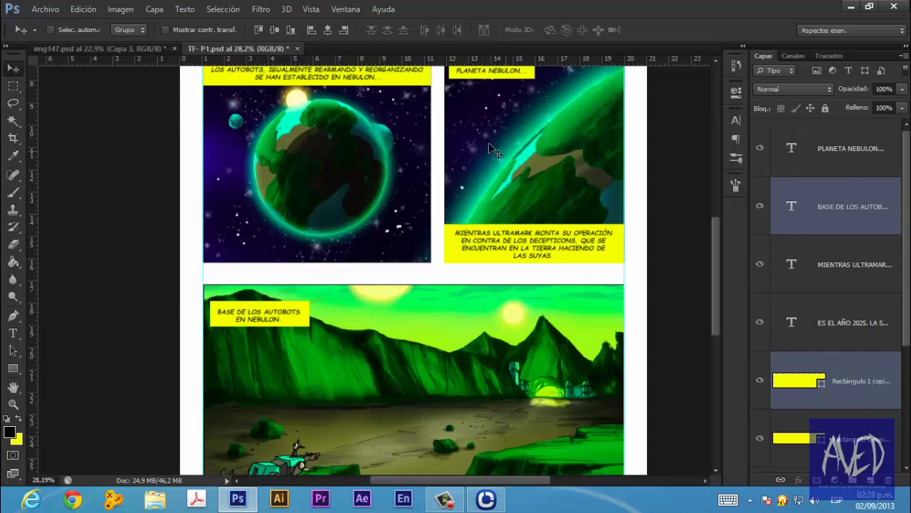
click(842, 267)
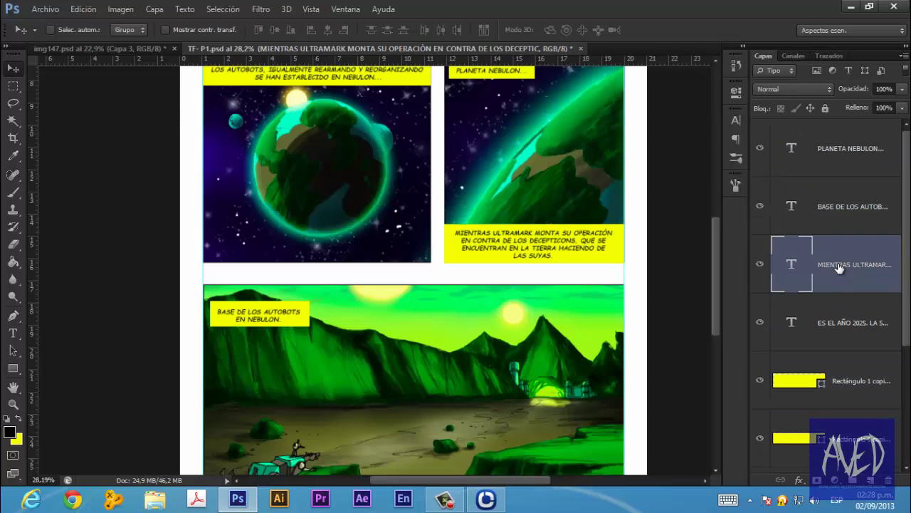
double_click(803, 262)
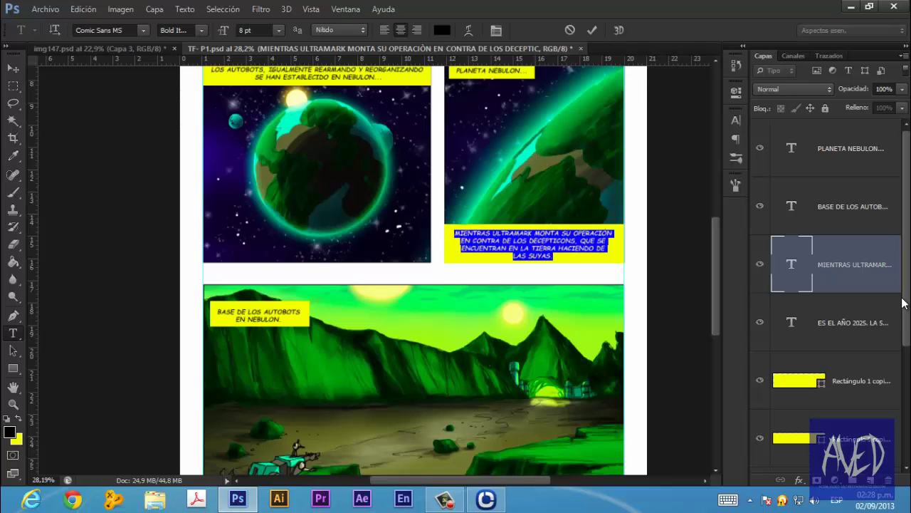
scroll(904, 335, down, 3)
scroll(837, 328, up, 2)
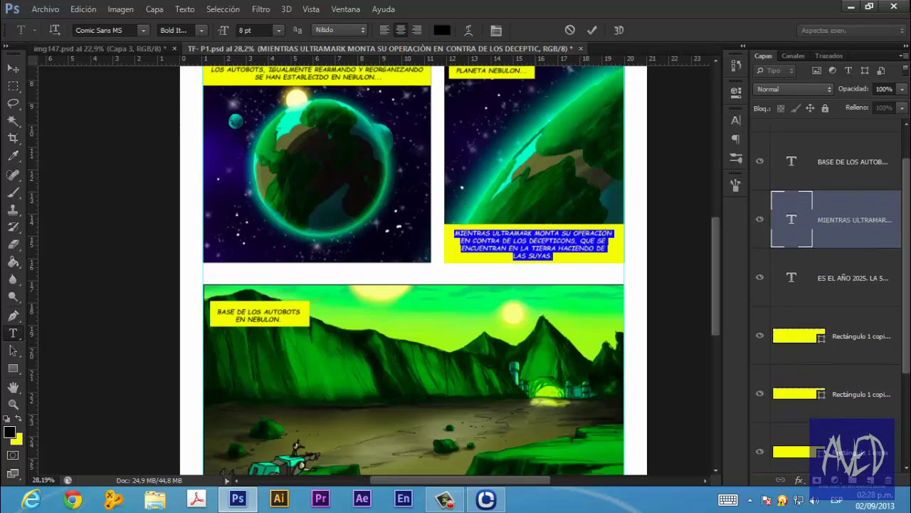
scroll(837, 328, up, 1)
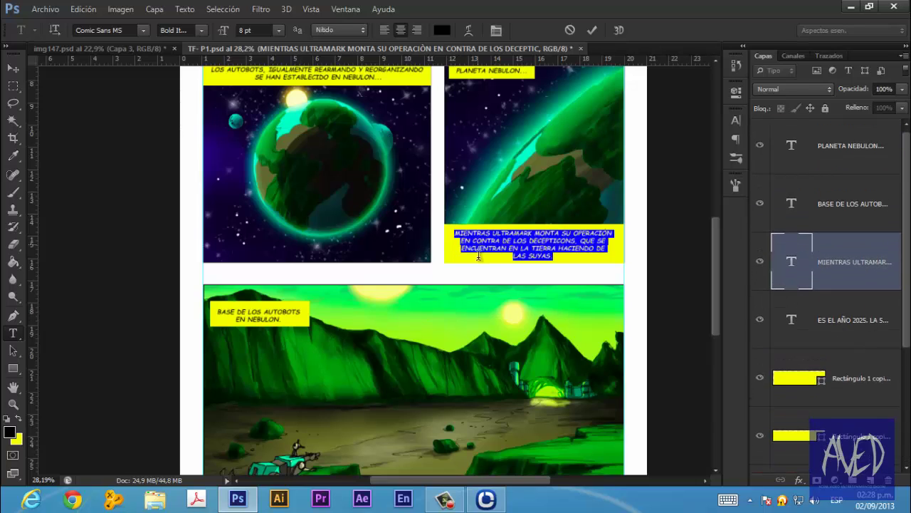
- Commit the MIENTRAS ULTRAMARK caption edit and return to the Move tool
click(590, 29)
key(v)
scroll(908, 194, down, 3)
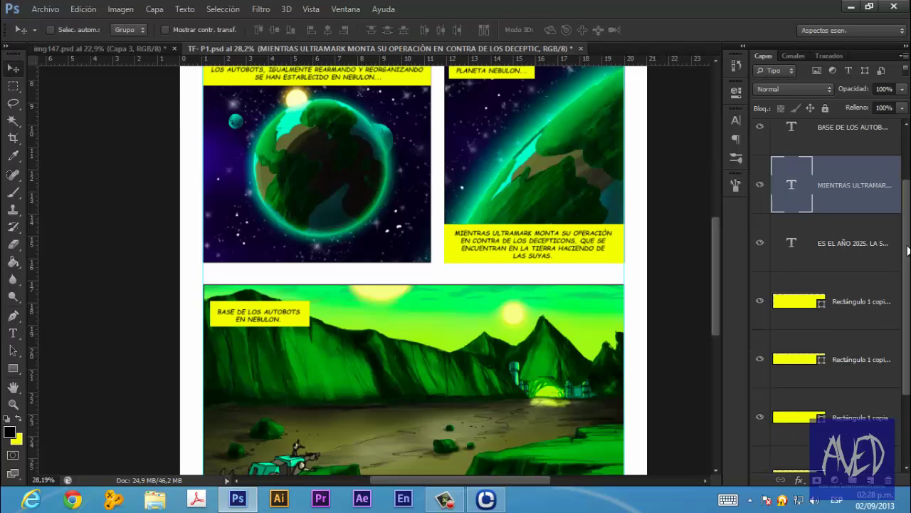
alt+scroll(402, 262, down, 1)
alt+scroll(402, 262, down, 1)
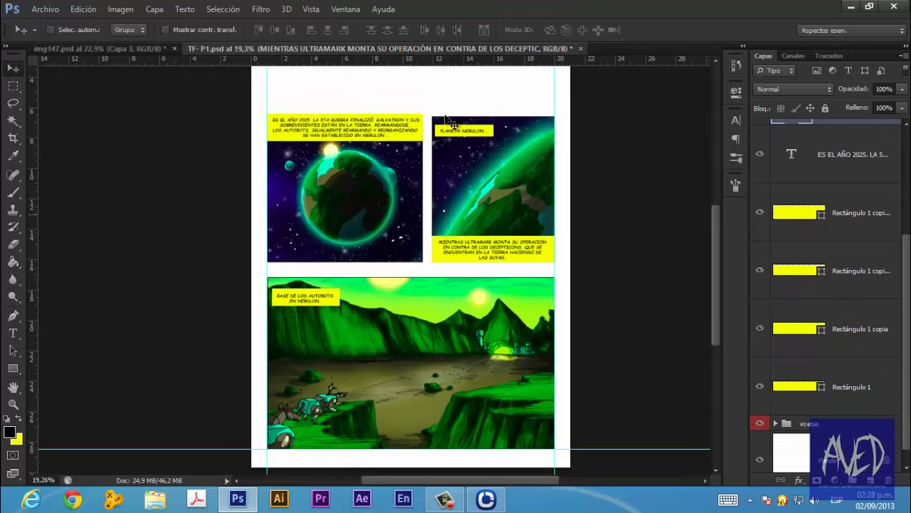
alt+scroll(413, 360, up, 1)
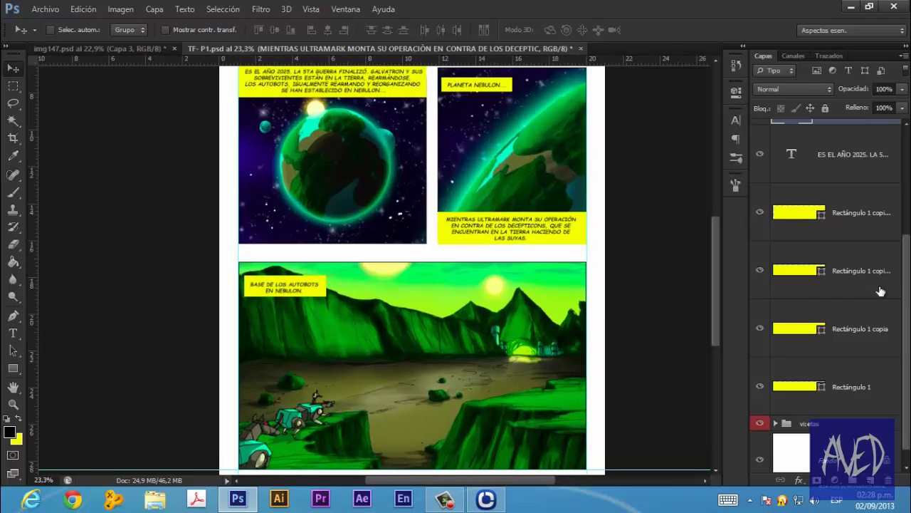
scroll(907, 283, up, 2)
scroll(908, 283, down, 1)
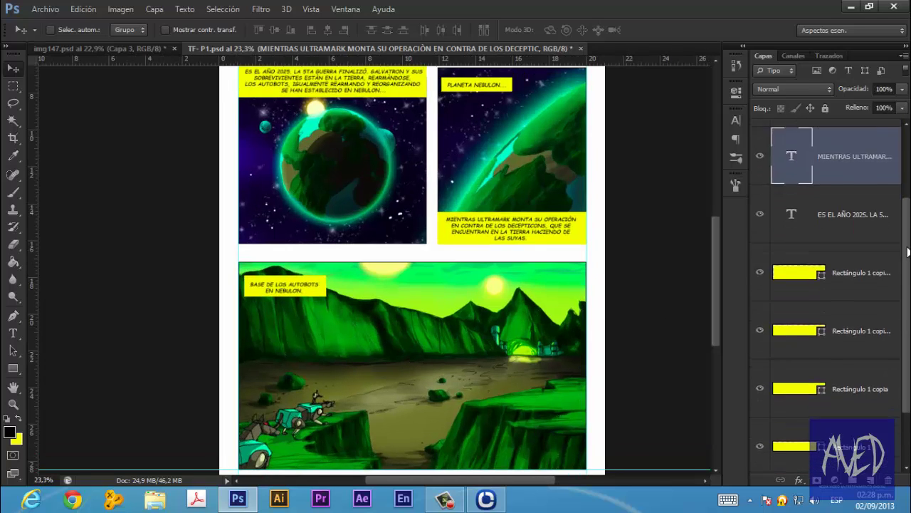
scroll(908, 284, down, 1)
scroll(907, 283, down, 1)
- Give layer Rectángulo 1 copia 2 a 3 px black Trazo with Posición set to Interior
click(880, 178)
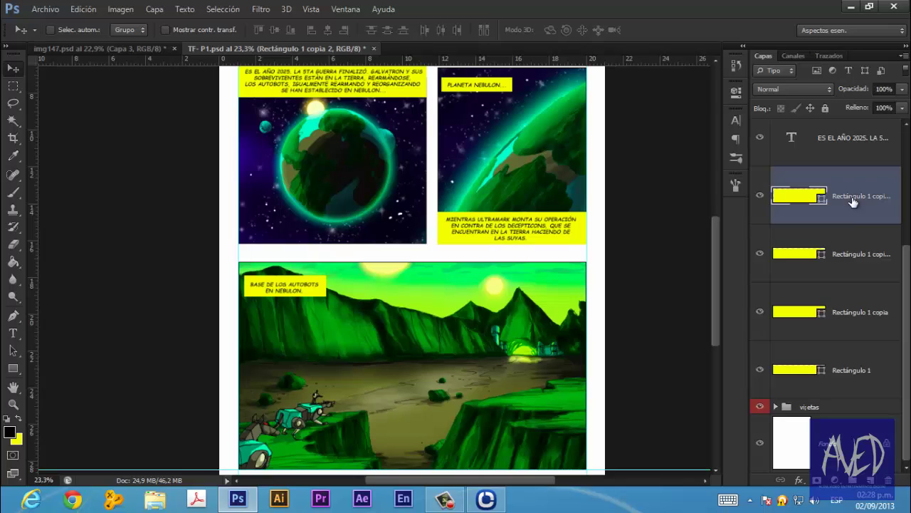
click(797, 481)
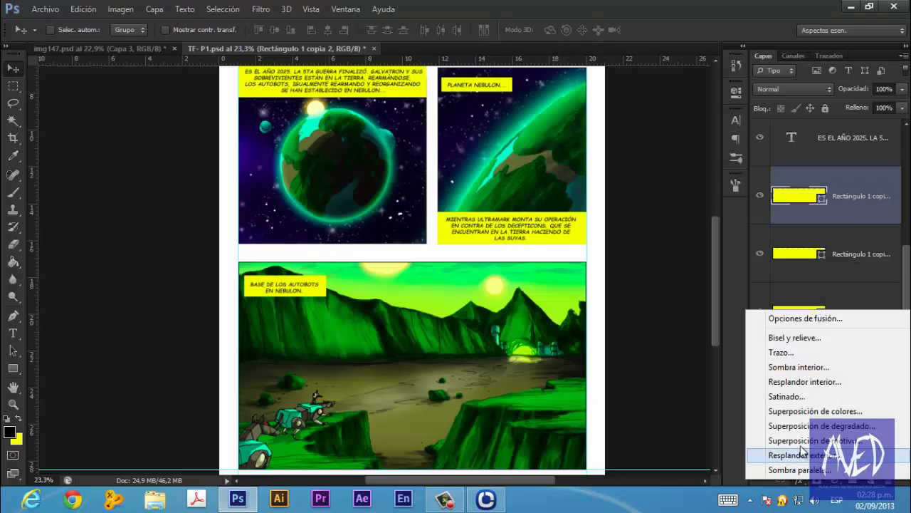
click(791, 353)
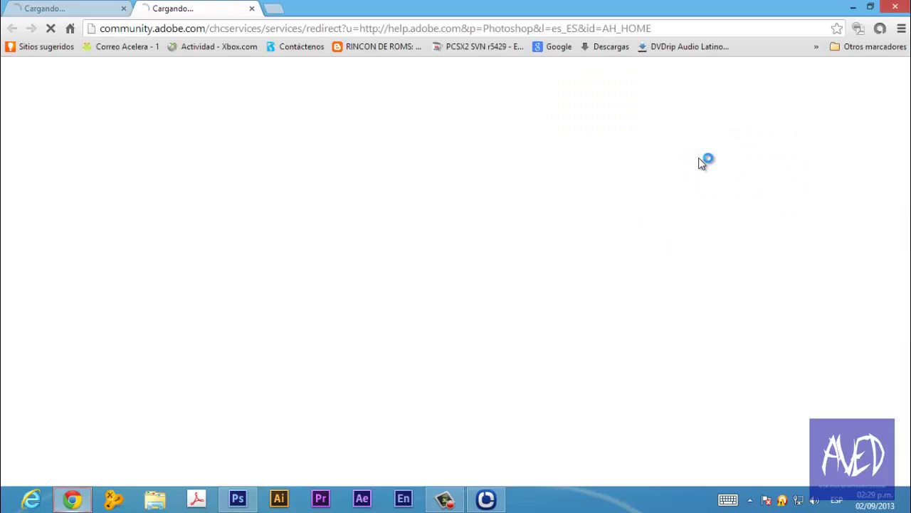
click(894, 7)
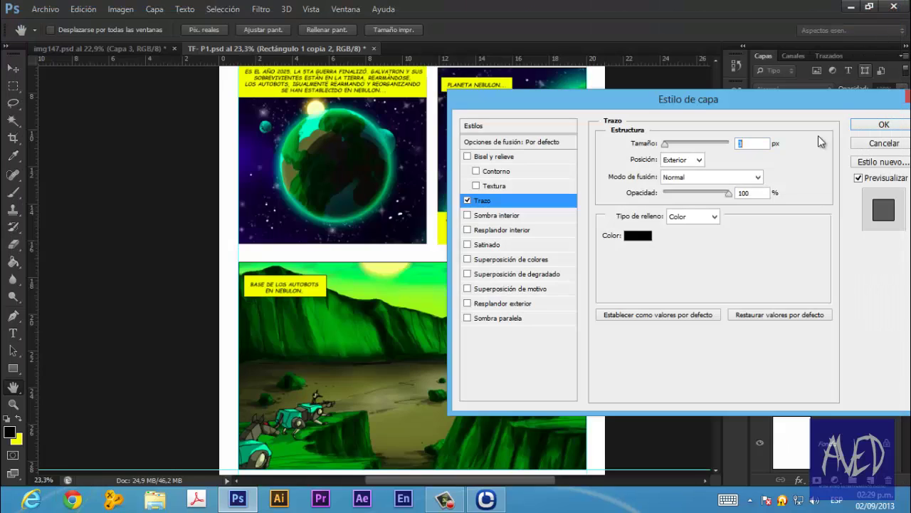
click(702, 162)
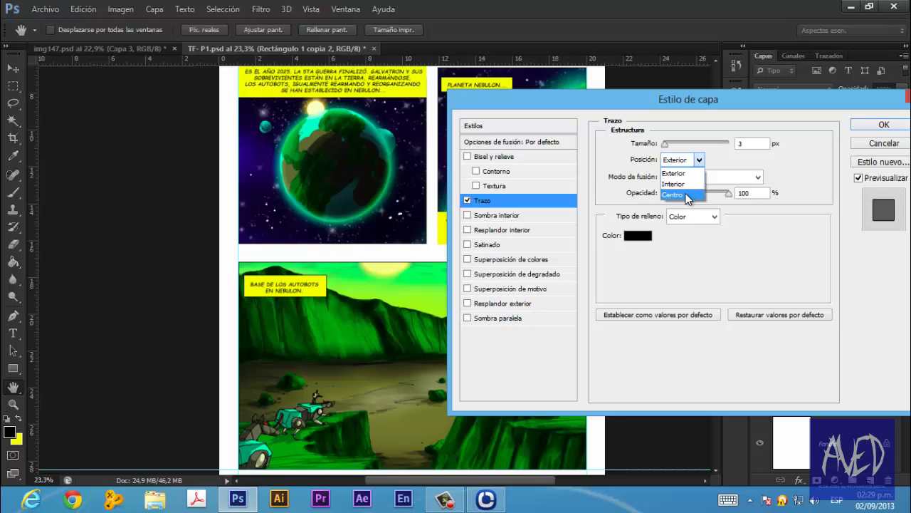
click(687, 186)
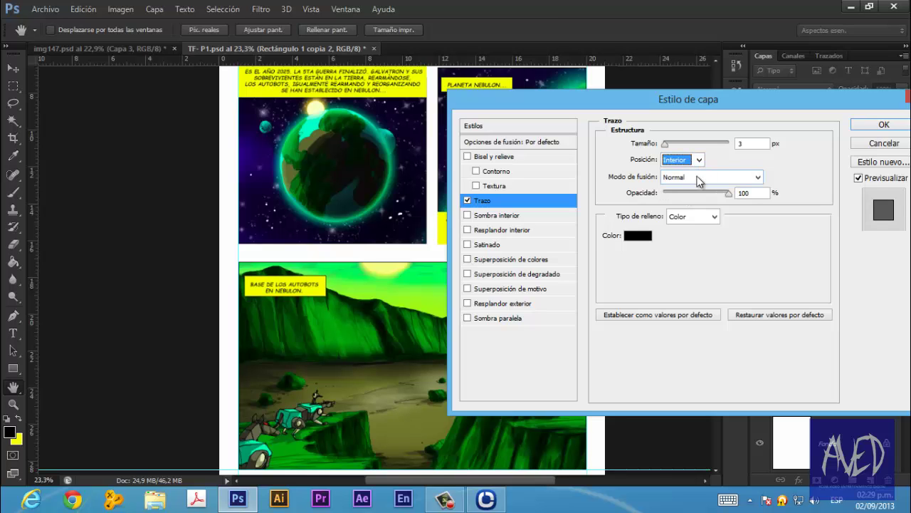
click(900, 126)
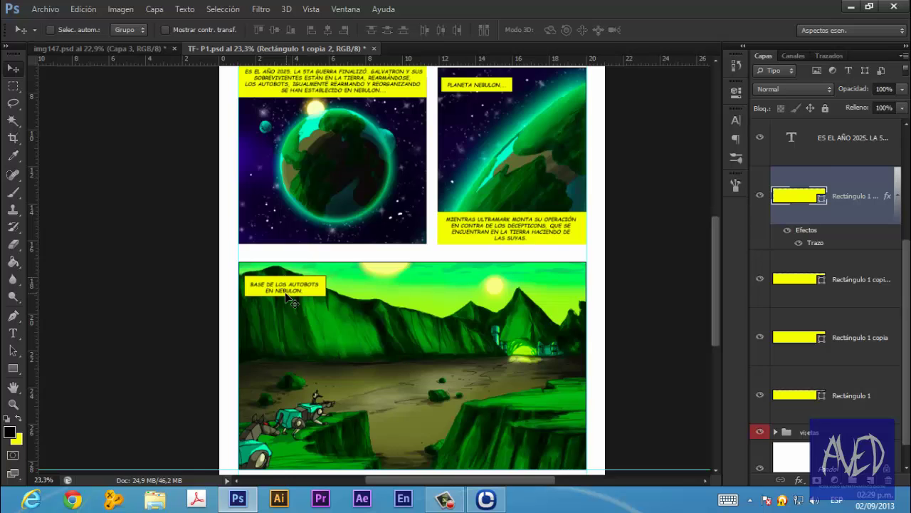
- Move the BASE DE LOS AUTOBOTS caption and its box, nudging it up and left
scroll(288, 298, up, 5)
scroll(286, 293, up, 2)
scroll(286, 293, down, 3)
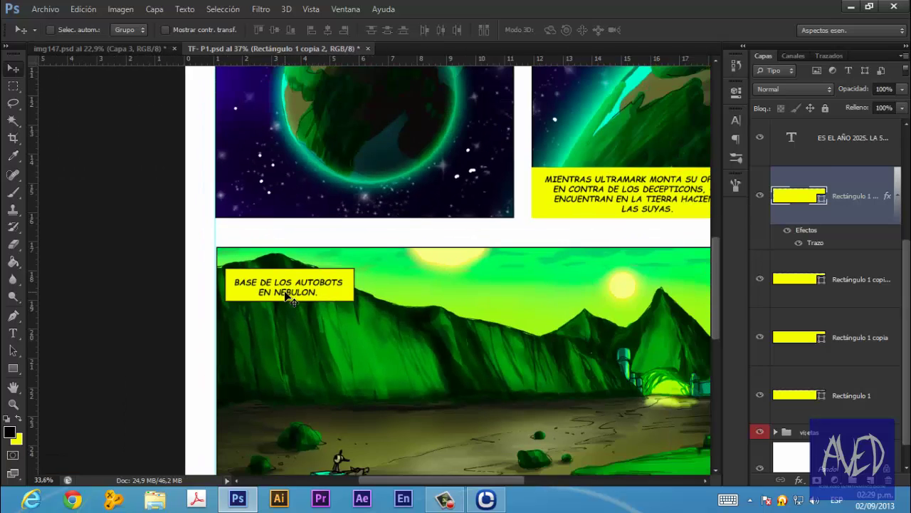
scroll(286, 293, down, 1)
scroll(285, 294, down, 2)
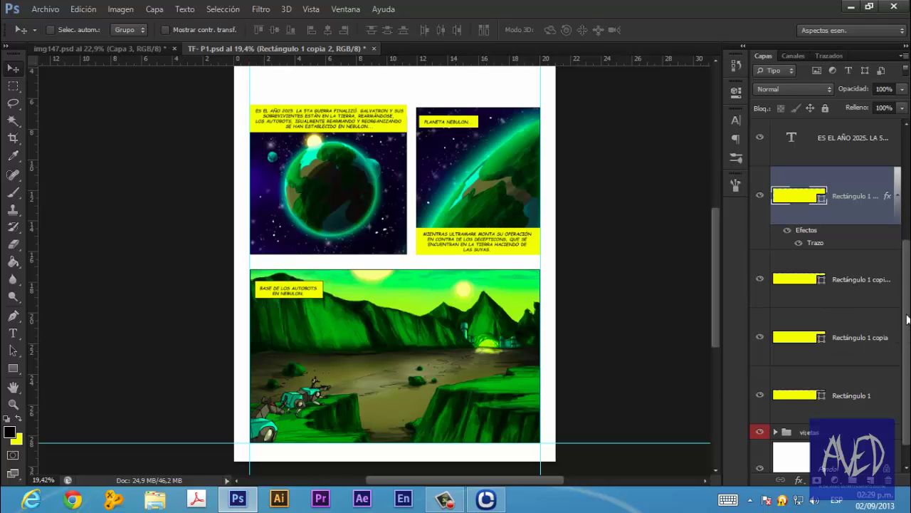
scroll(907, 319, up, 4)
scroll(907, 318, up, 1)
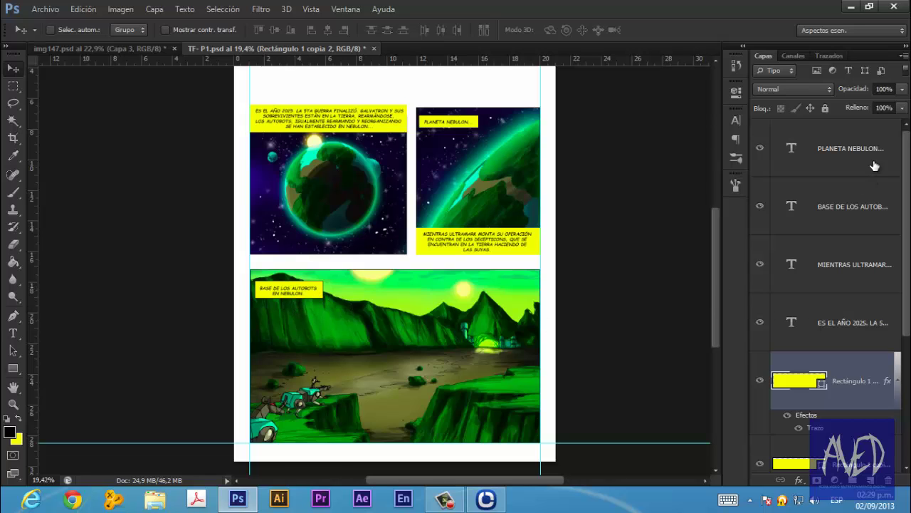
ctrl+click(837, 223)
mouse_move(355, 321)
mouse_down()
mouse_move(481, 368)
mouse_move(462, 432)
mouse_move(350, 326)
mouse_up()
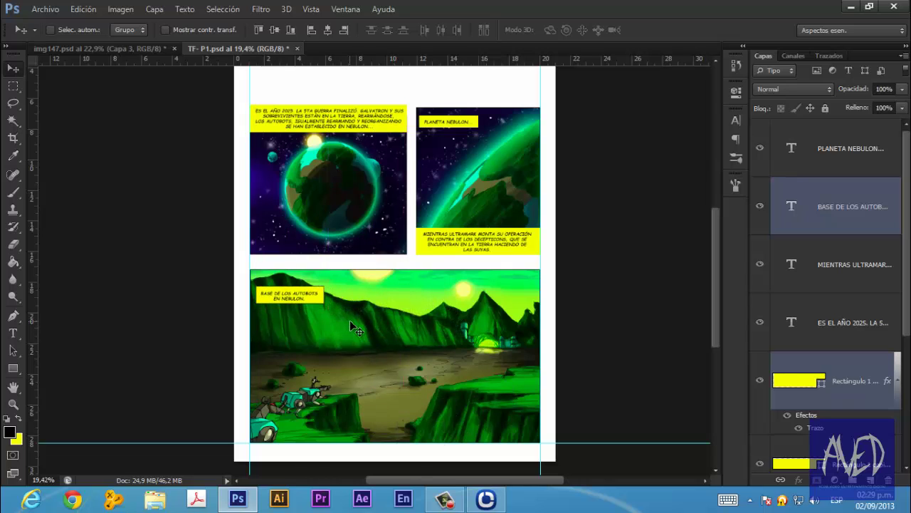
key(shift+Up)
key(shift+Up)
key(shift+Up)
key(shift+Left)
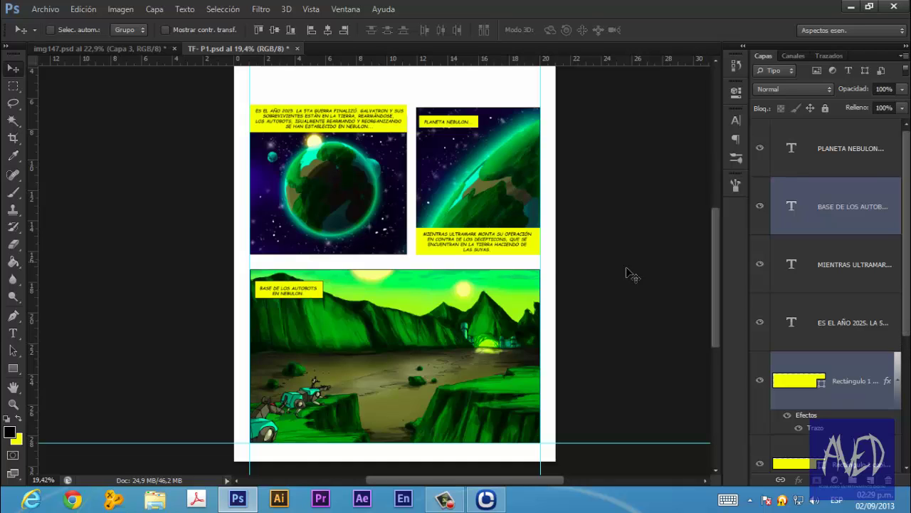
- Copy the caption box's Trazo style onto the other yellow caption boxes
scroll(892, 331, down, 1)
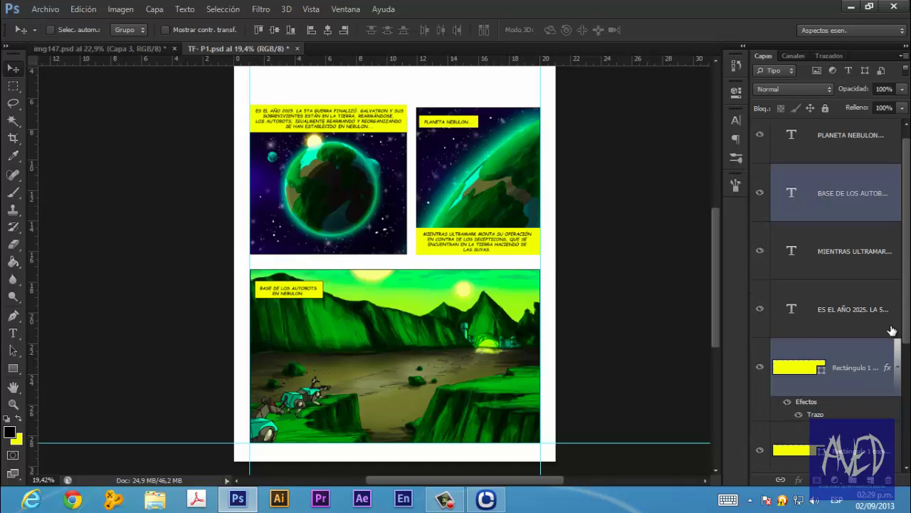
click(893, 369)
drag(907, 333, 906, 403)
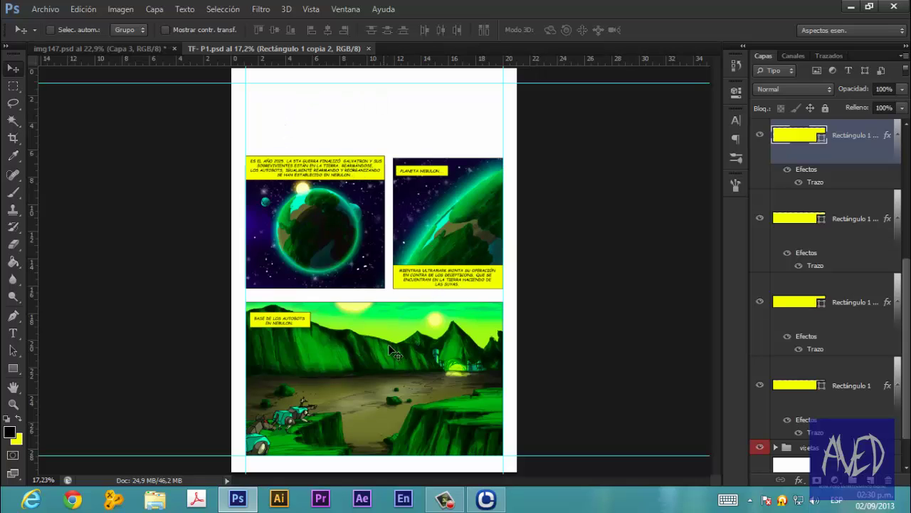
- Minimize Photoshop to switch over to Illustrator
click(849, 7)
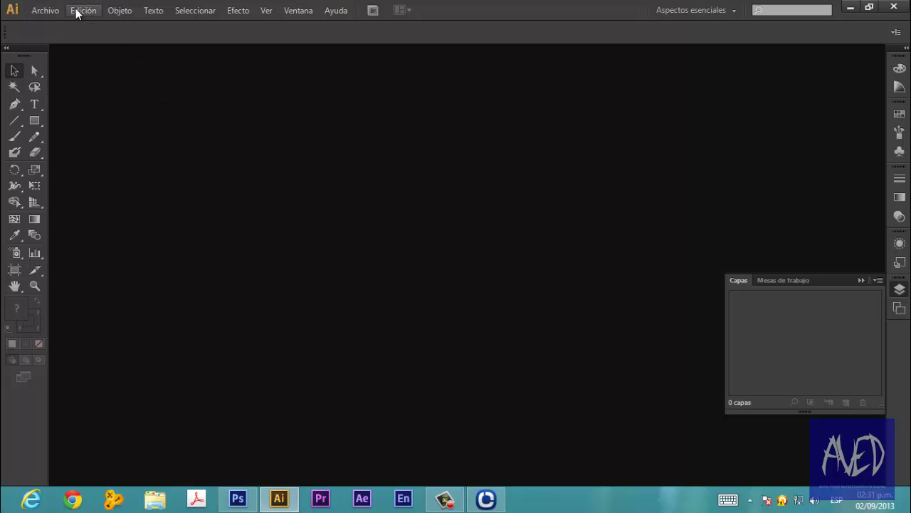
- Open TF- P1.psd from the TF 1 folder with Convertir capas en objetos selected
click(51, 10)
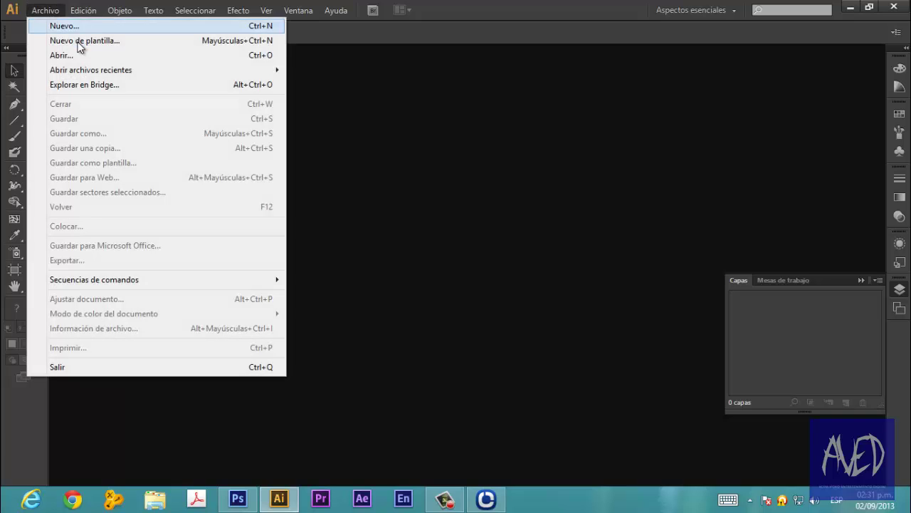
click(81, 54)
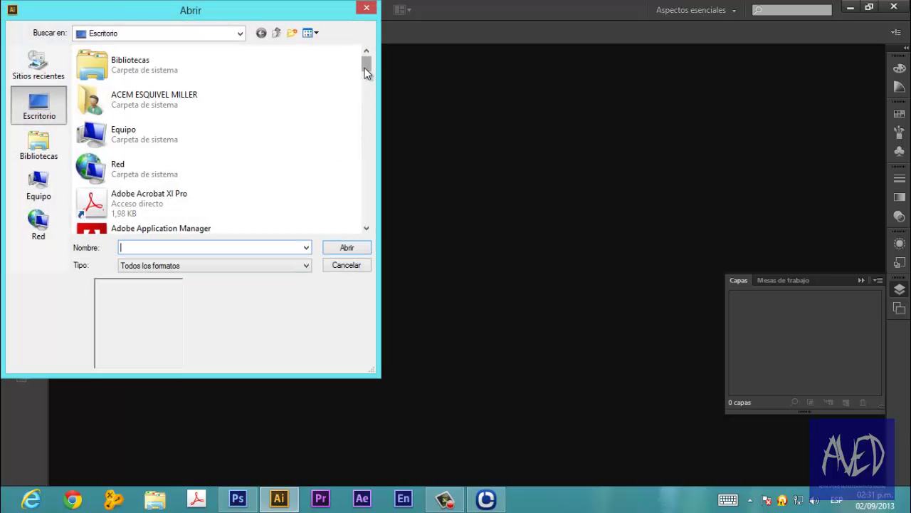
drag(365, 68, 349, 142)
scroll(348, 148, down, 2)
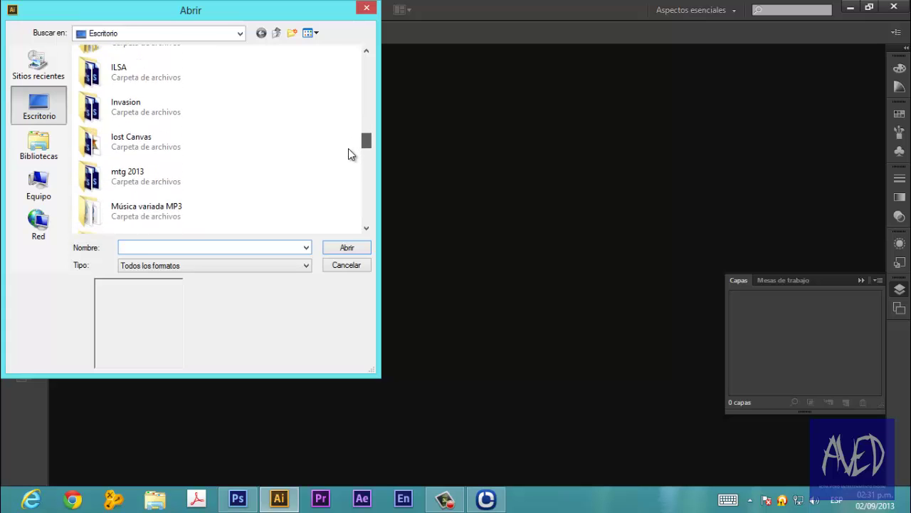
scroll(348, 150, down, 2)
scroll(348, 150, down, 2)
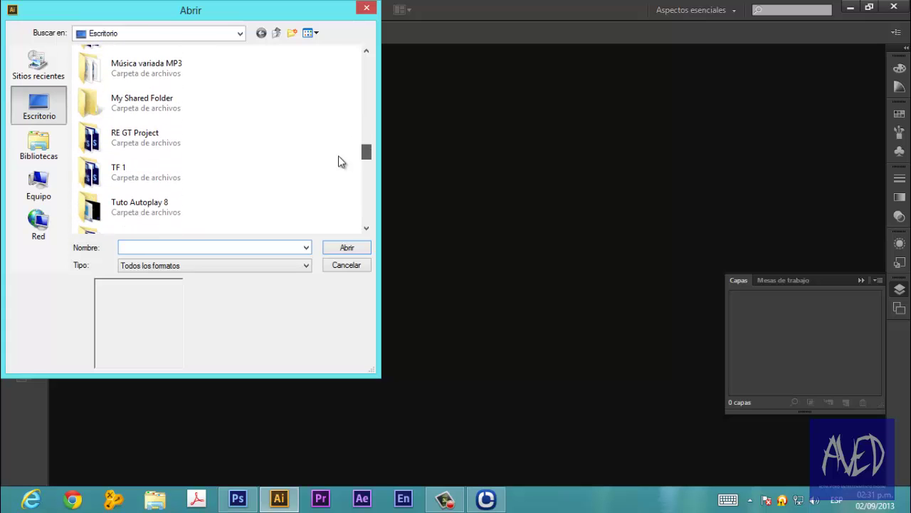
double_click(144, 171)
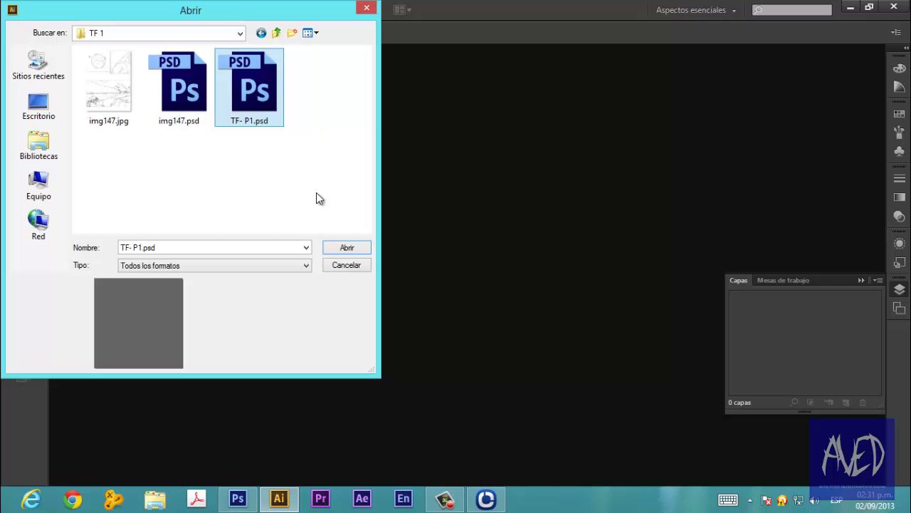
click(345, 247)
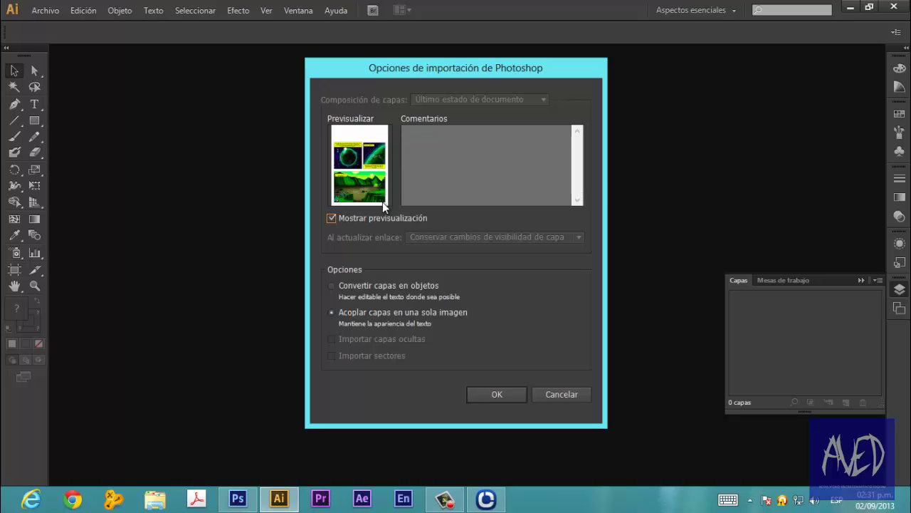
click(332, 286)
- Confirm the Photoshop import options and scroll the artboard to review the three comic panels
click(498, 395)
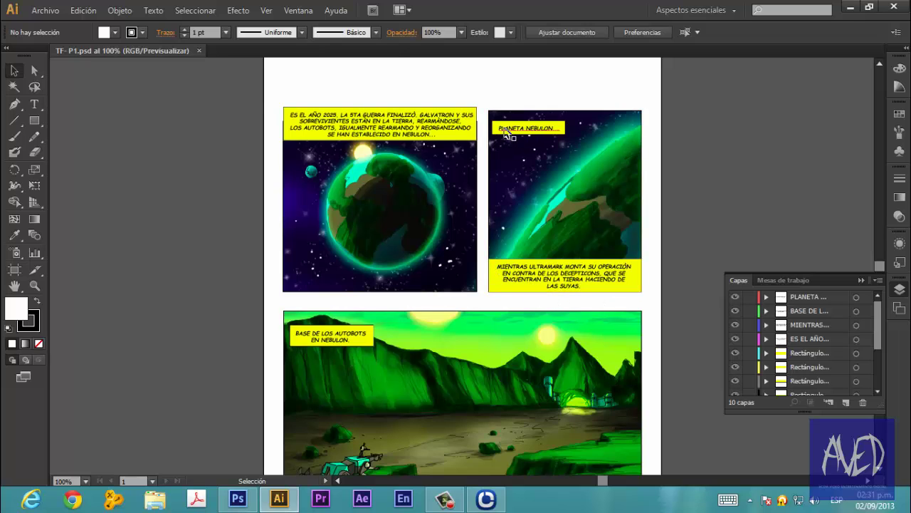
scroll(432, 317, down, 2)
scroll(433, 316, down, 2)
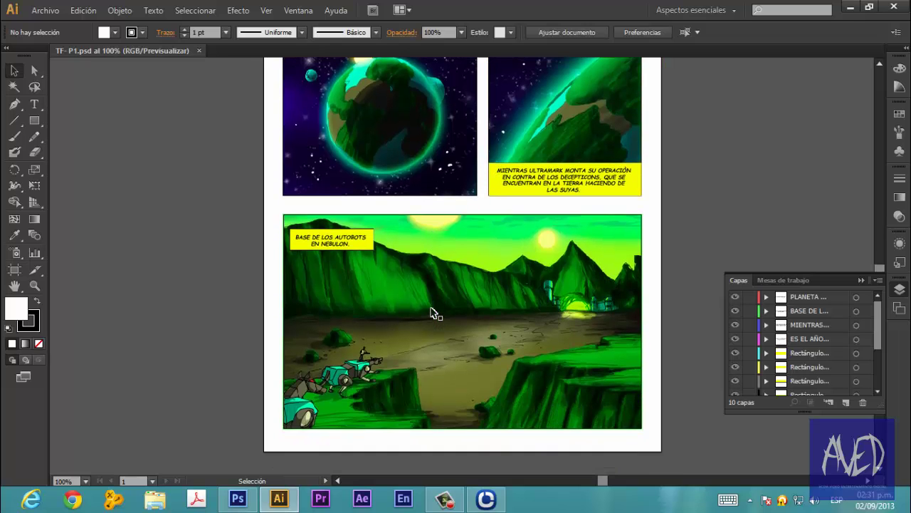
scroll(447, 378, up, 3)
scroll(515, 284, up, 2)
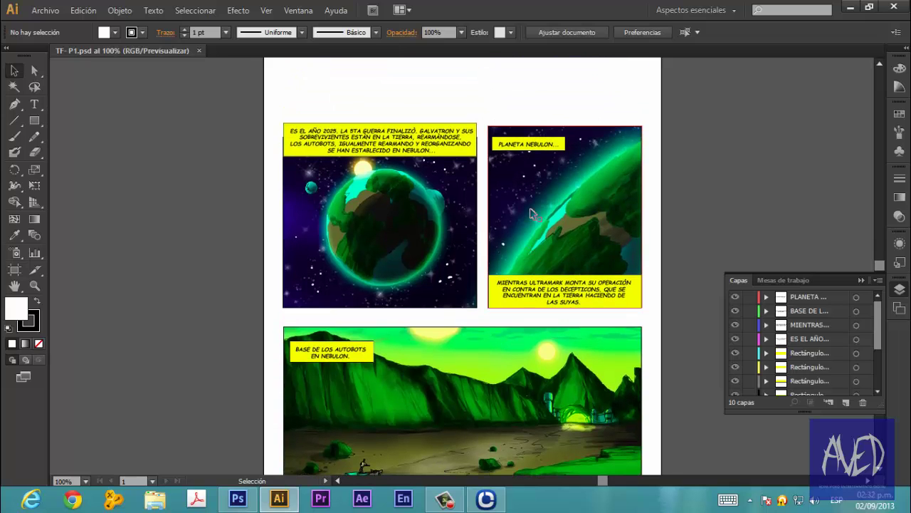
scroll(547, 344, down, 2)
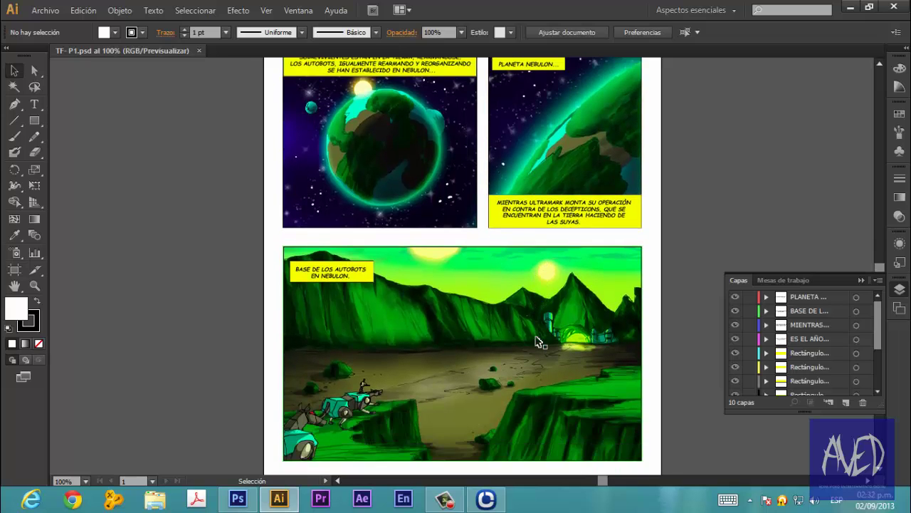
scroll(443, 346, up, 2)
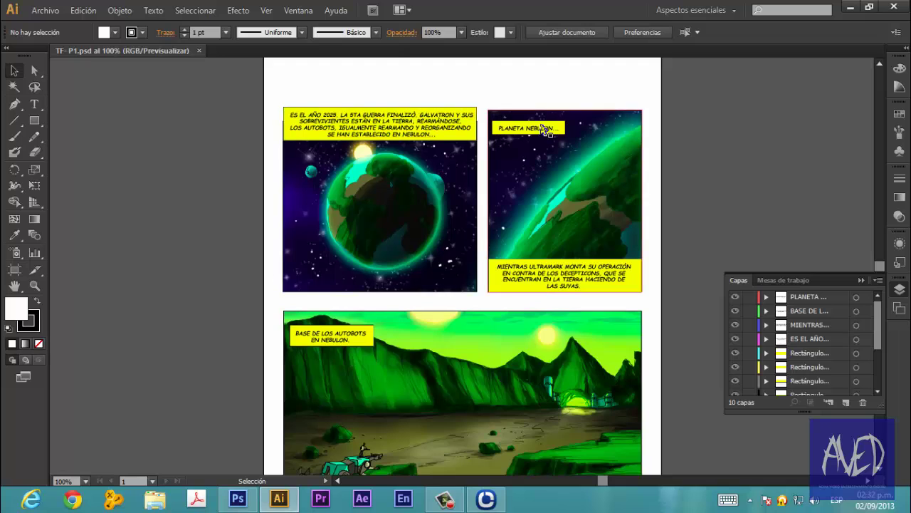
scroll(399, 304, up, 1)
scroll(427, 249, up, 2)
scroll(457, 198, down, 2)
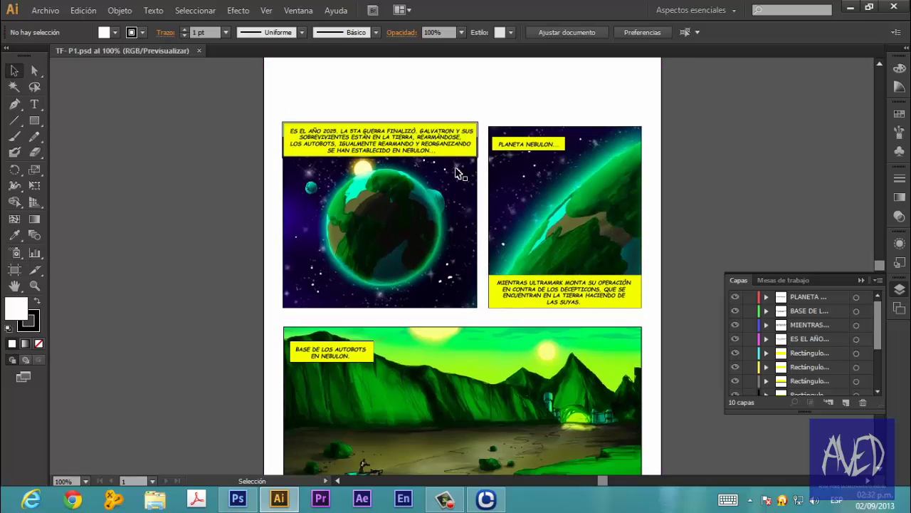
scroll(462, 207, down, 3)
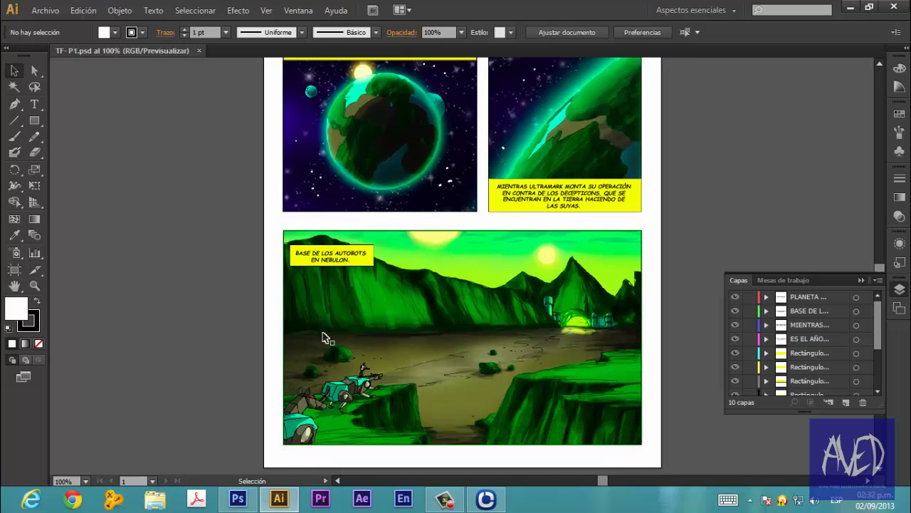
- Export the page as JPEG (*.JPG) named TF- P1.jpg in the TF 1 folder
click(43, 11)
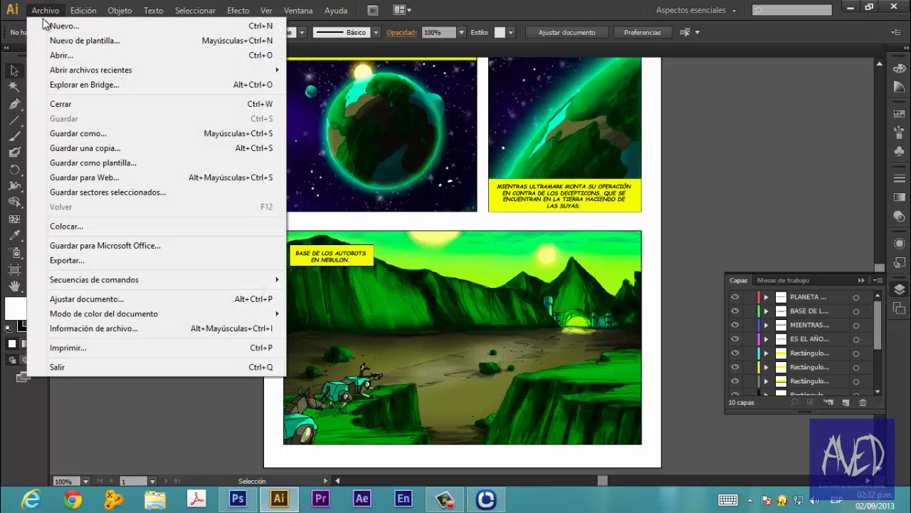
click(73, 259)
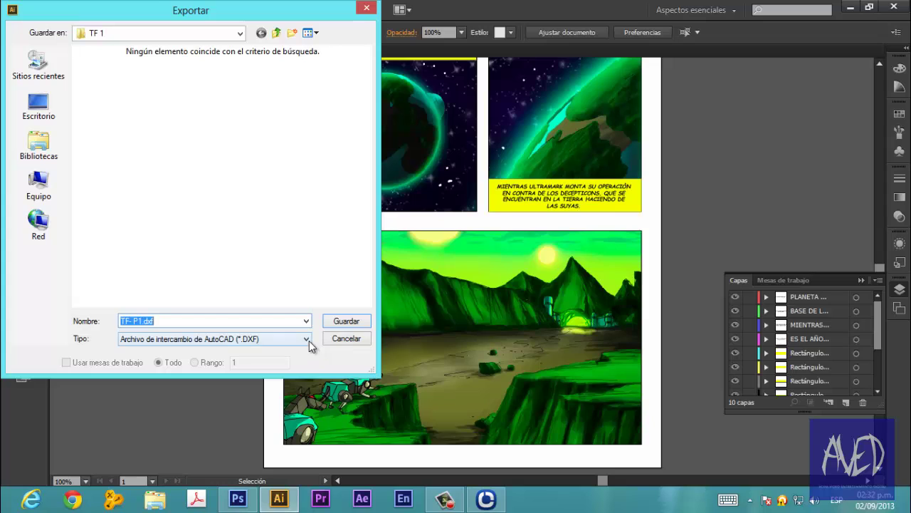
click(307, 339)
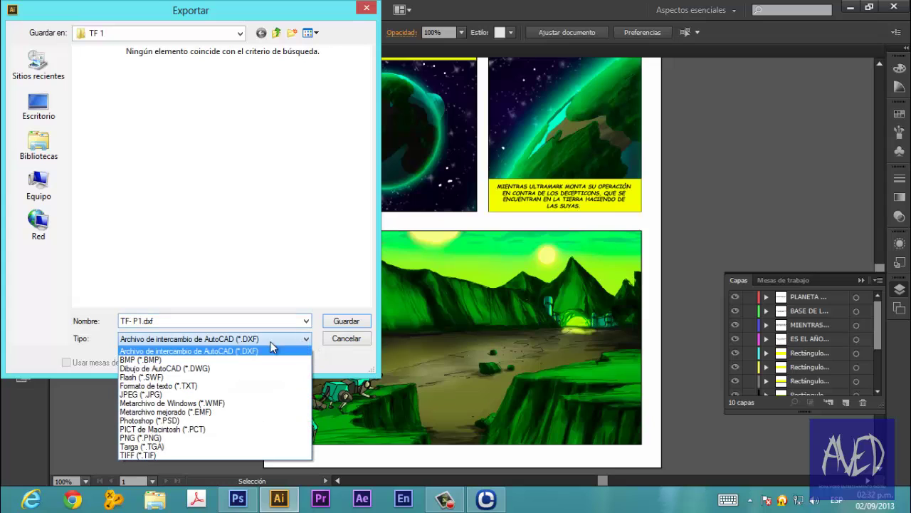
click(151, 393)
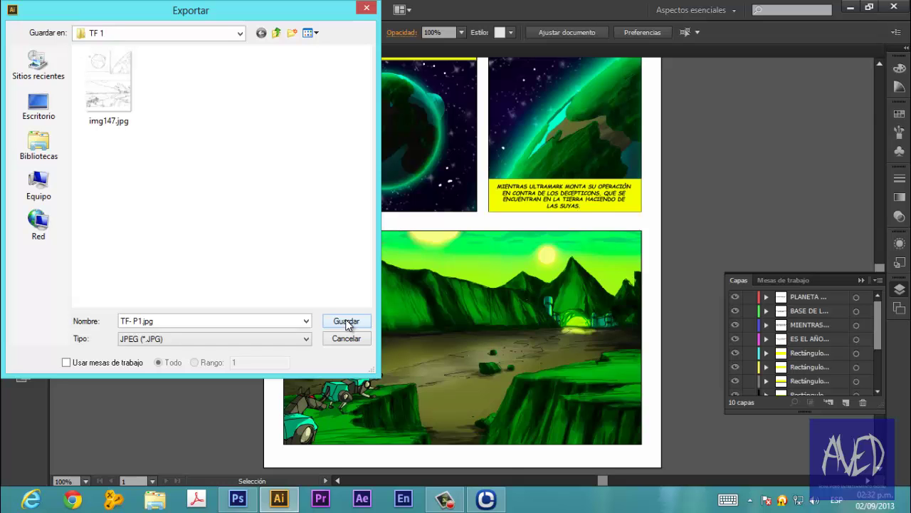
click(346, 321)
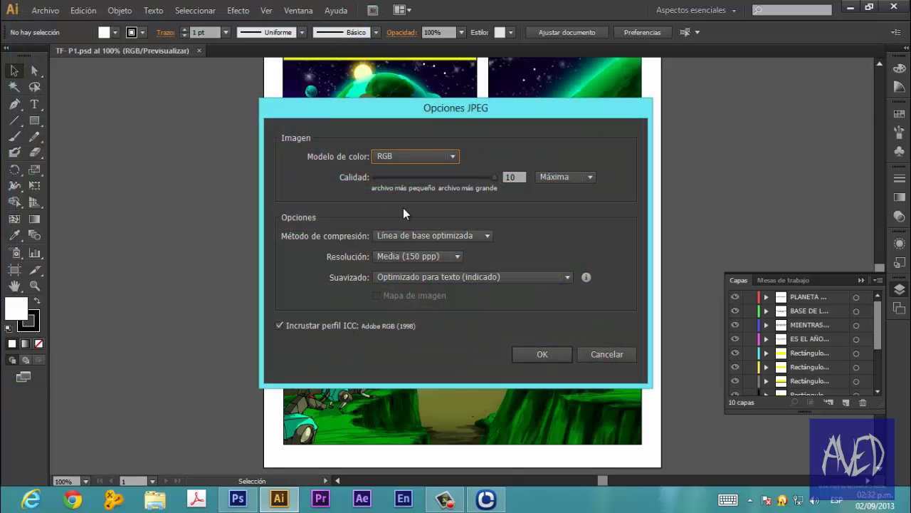
- Set JPEG options to Alta (300 ppp) and 'Optimizado para ilustraciones (supermuestreo)' anti-aliasing, then confirm
click(458, 254)
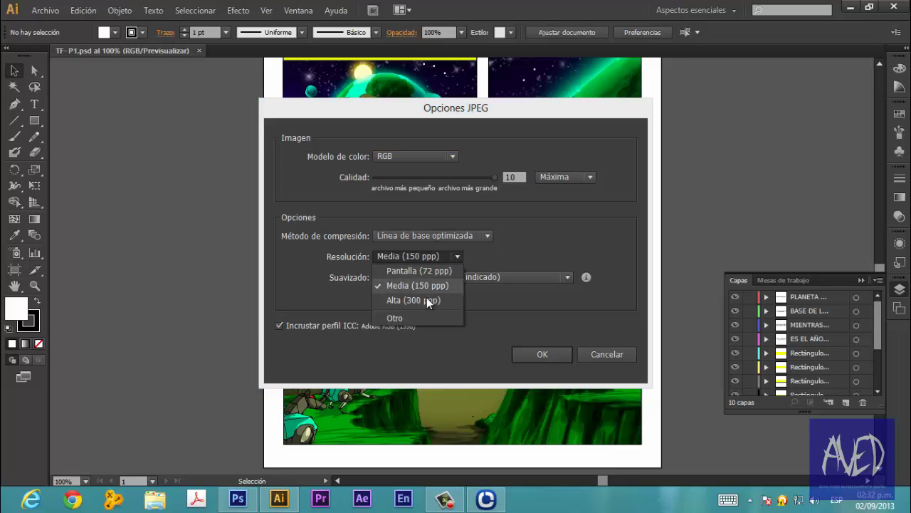
click(456, 299)
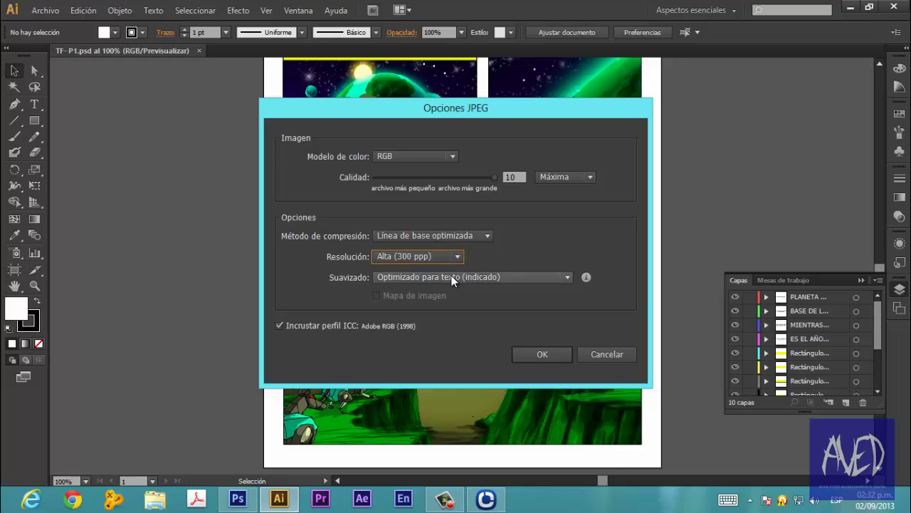
click(566, 276)
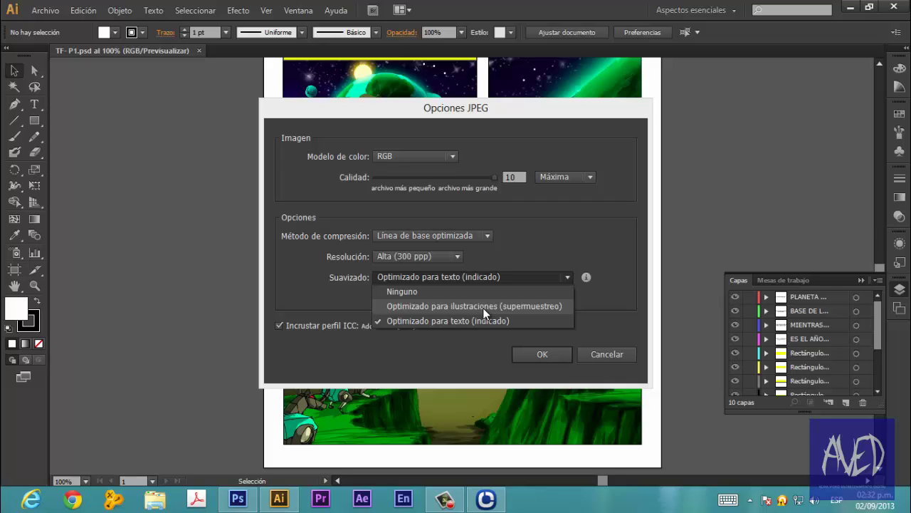
click(483, 306)
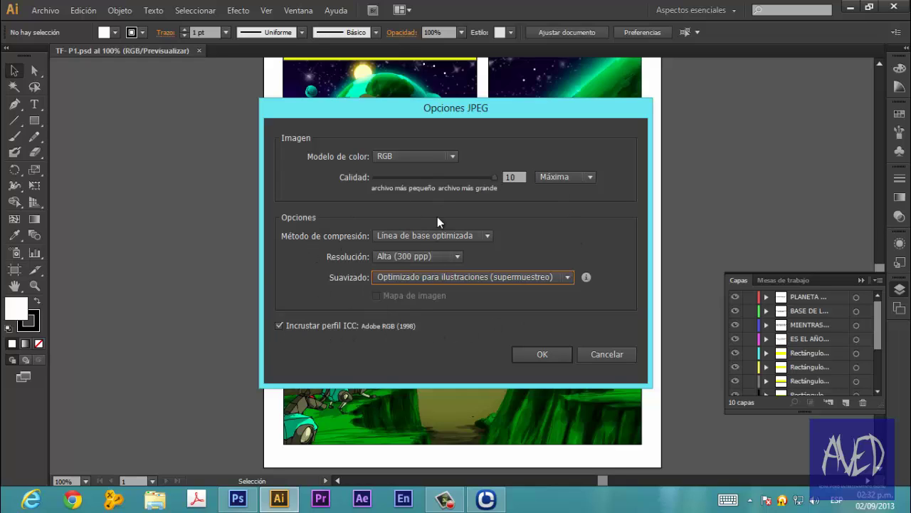
click(457, 256)
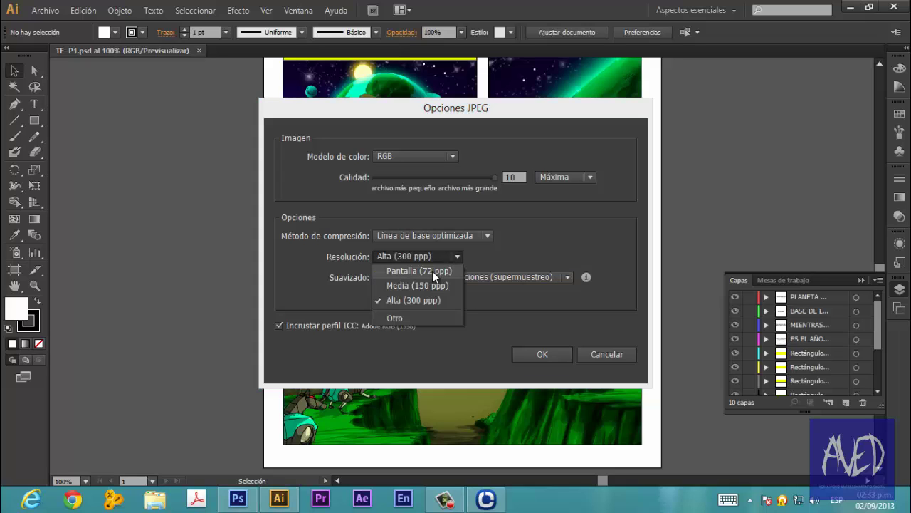
click(459, 256)
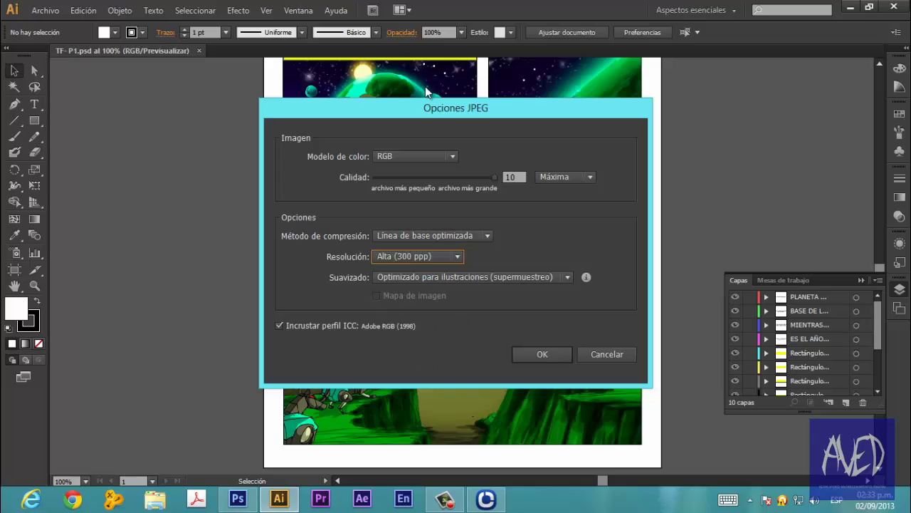
click(539, 354)
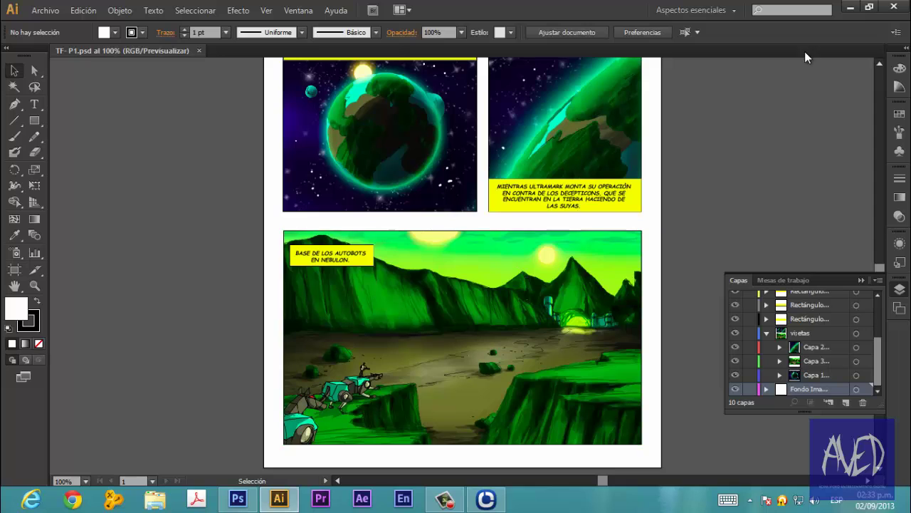
- Open the TF 1 folder in File Explorer and open the exported TF- P1.jpg
click(851, 8)
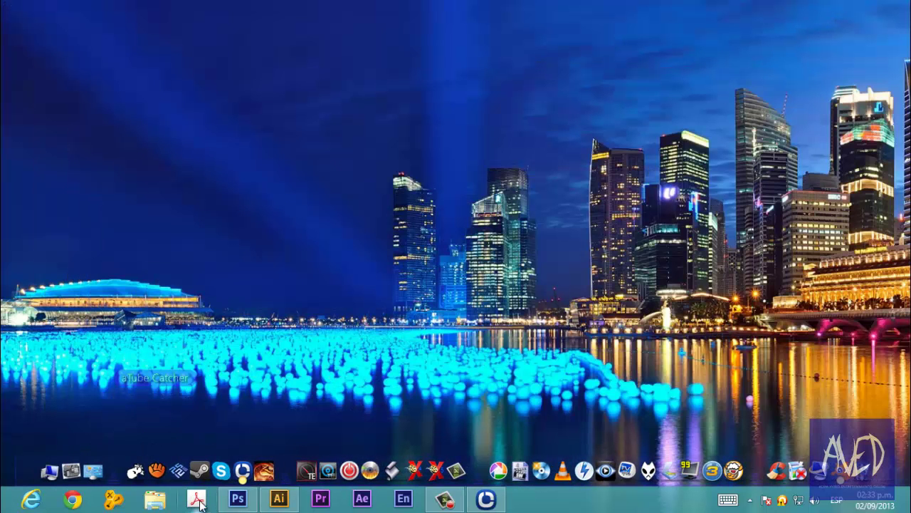
mouse_move(237, 498)
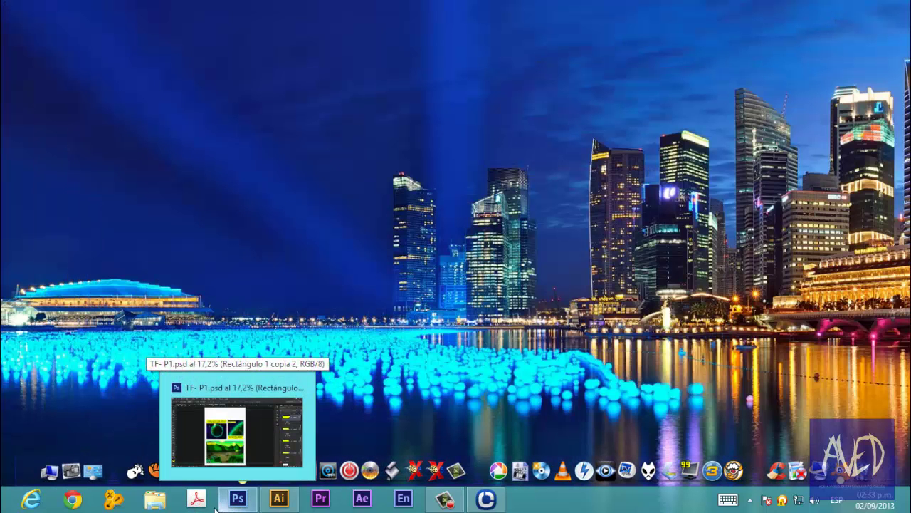
click(81, 452)
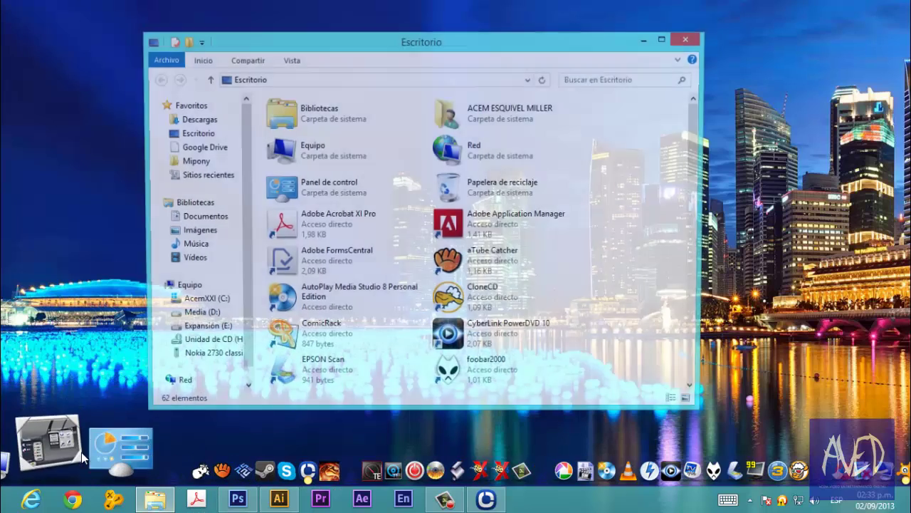
scroll(682, 245, down, 5)
scroll(682, 246, down, 4)
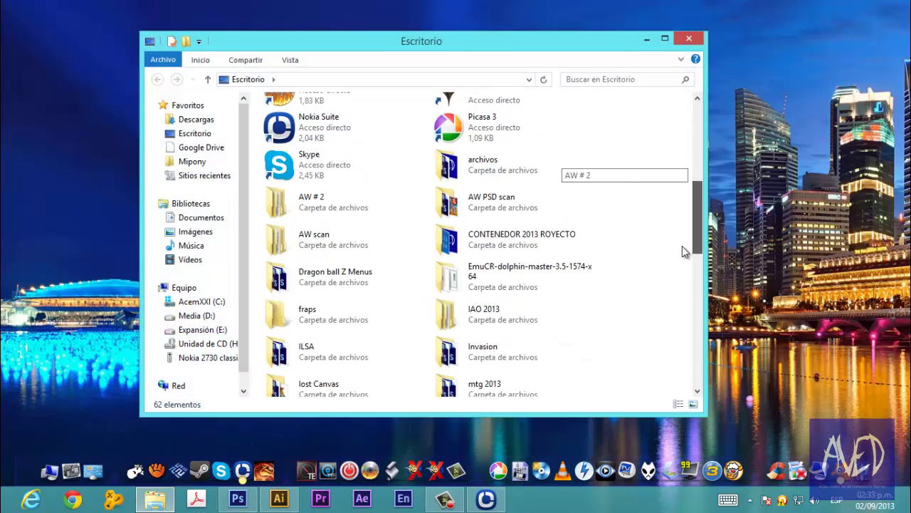
scroll(676, 291, down, 5)
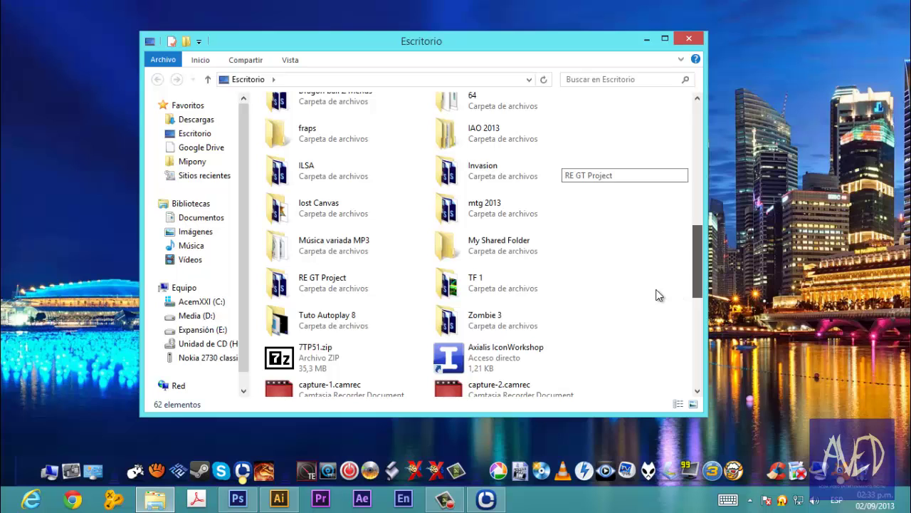
double_click(521, 289)
double_click(441, 143)
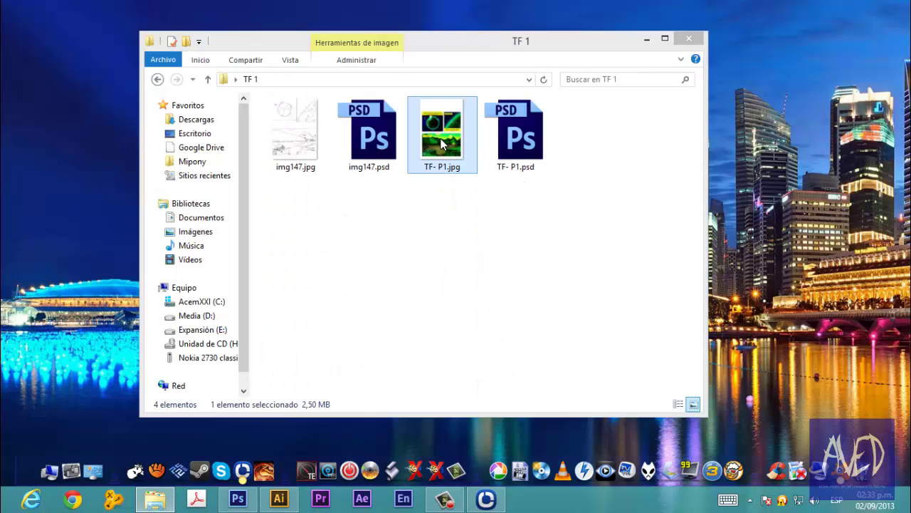
- Zoom in and out on TF- P1.jpg in Windows Photo Viewer to check the panels and captions
scroll(405, 191, up, 2)
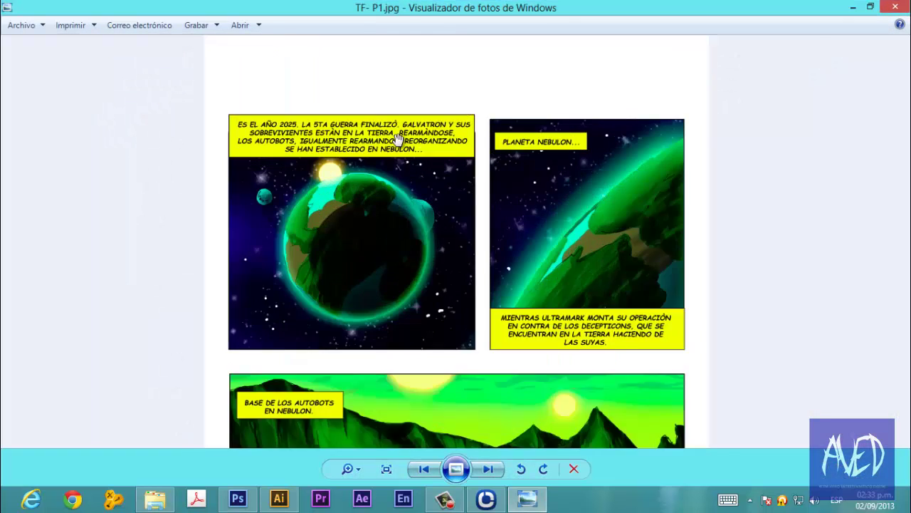
scroll(388, 203, up, 2)
scroll(385, 207, up, 2)
scroll(384, 207, up, 3)
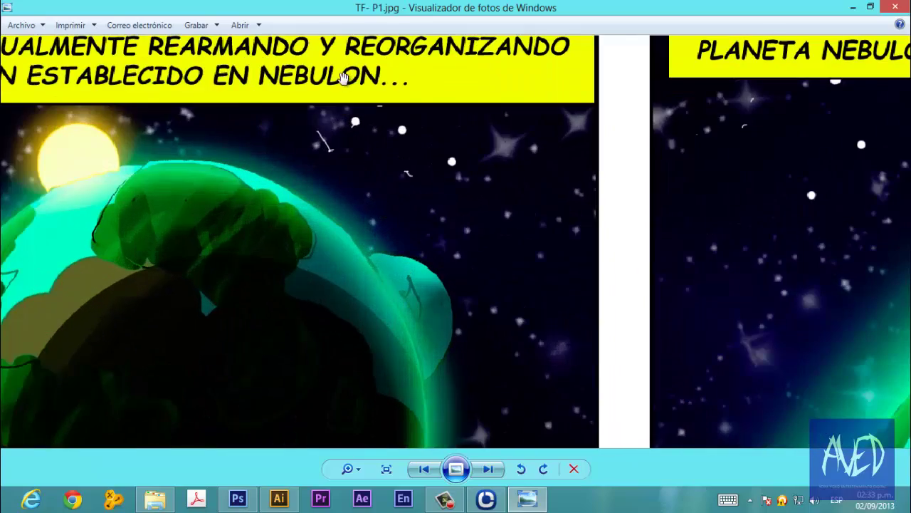
scroll(342, 80, down, 3)
scroll(344, 80, down, 3)
scroll(437, 309, down, 2)
scroll(437, 309, up, 1)
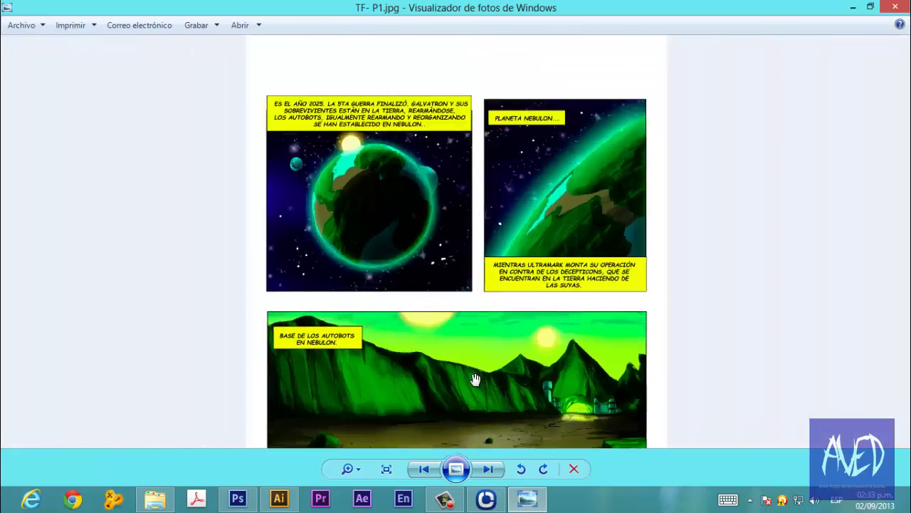
scroll(476, 240, up, 2)
scroll(407, 339, down, 1)
scroll(397, 315, down, 2)
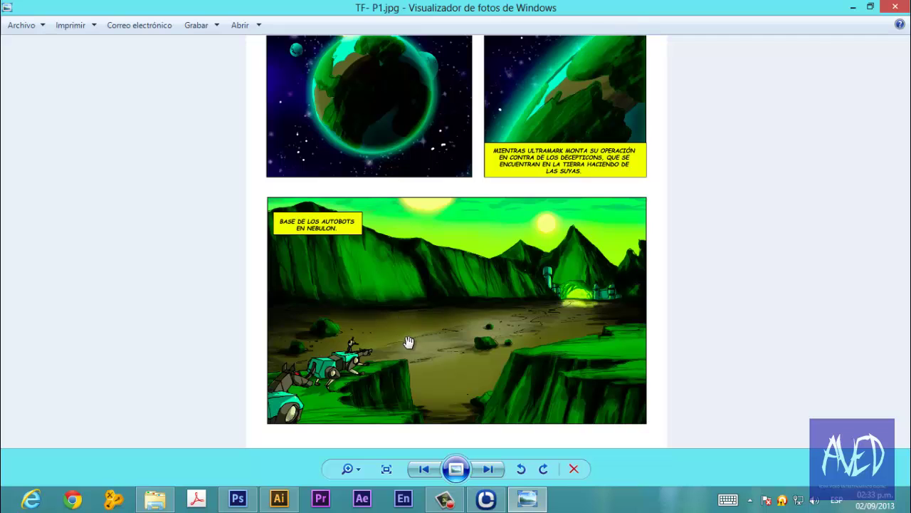
scroll(408, 342, up, 2)
scroll(409, 342, down, 3)
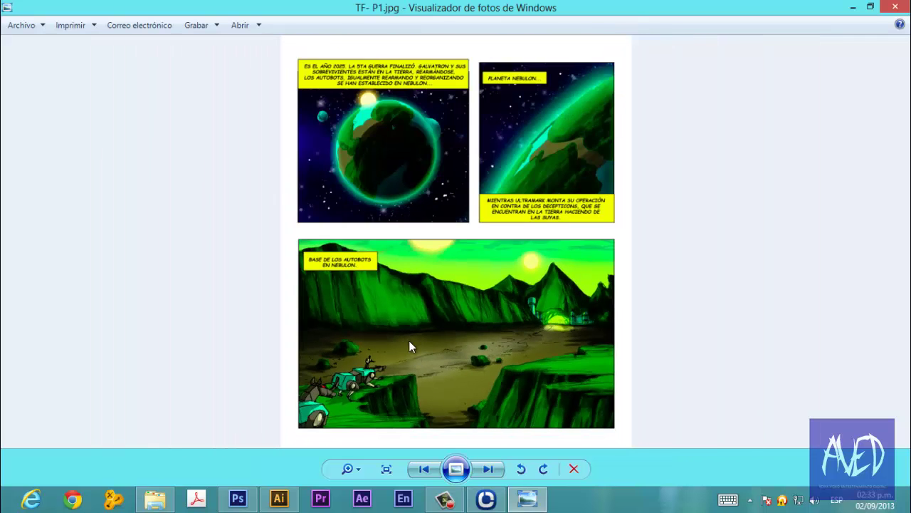
scroll(423, 304, down, 1)
scroll(434, 226, up, 4)
scroll(434, 226, down, 4)
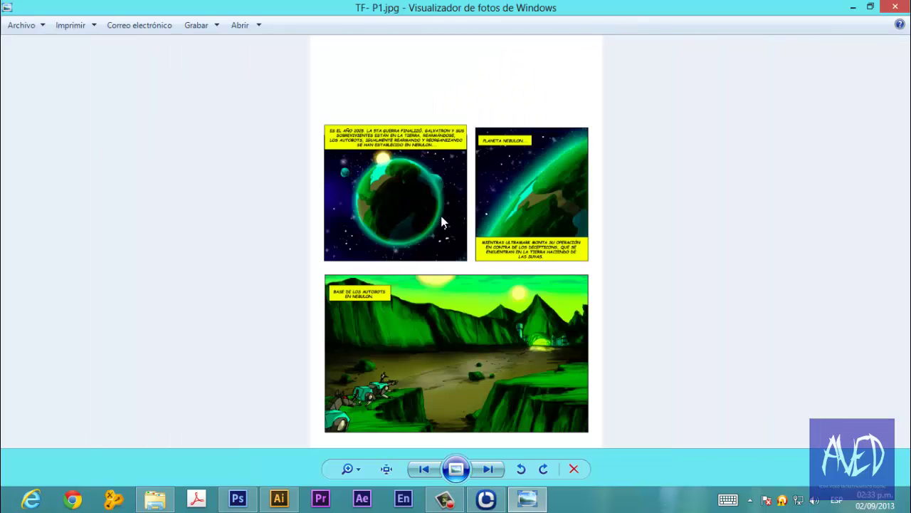
scroll(482, 145, up, 4)
scroll(483, 288, down, 4)
scroll(461, 325, up, 1)
scroll(413, 381, down, 1)
scroll(476, 160, up, 2)
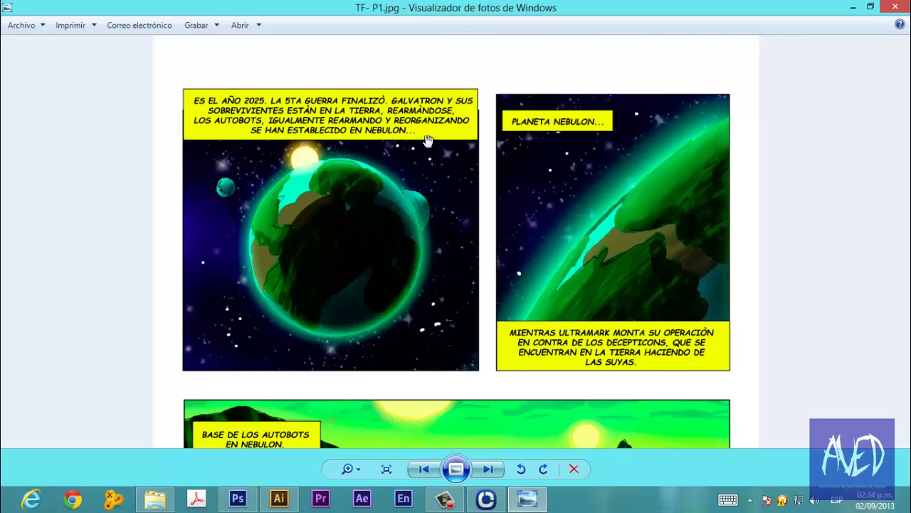
scroll(311, 378, down, 2)
- Return to the TF- P1.psd comic page in Photoshop and zoom in
click(242, 502)
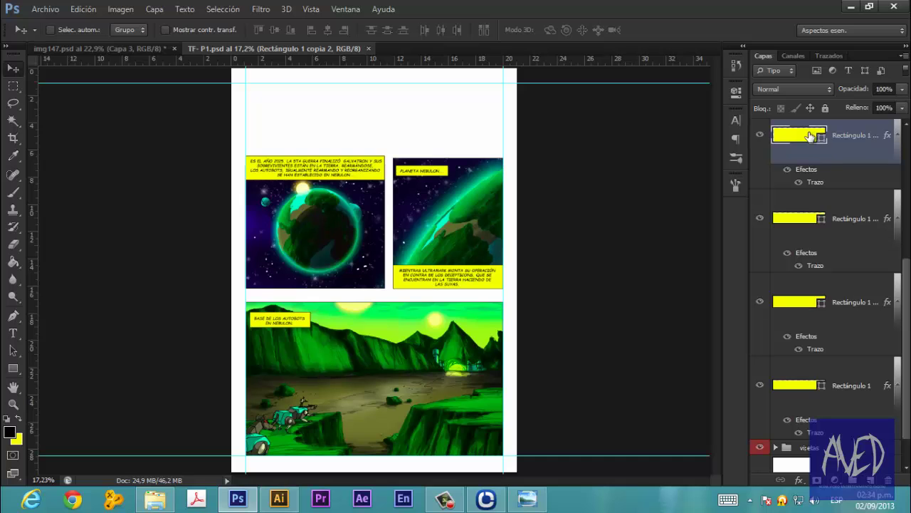
scroll(443, 299, up, 1)
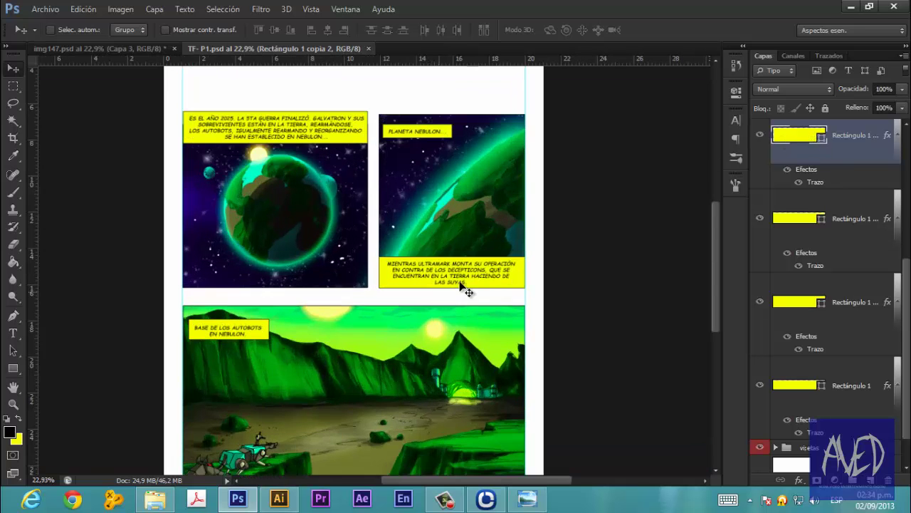
scroll(463, 287, up, 1)
scroll(463, 286, up, 1)
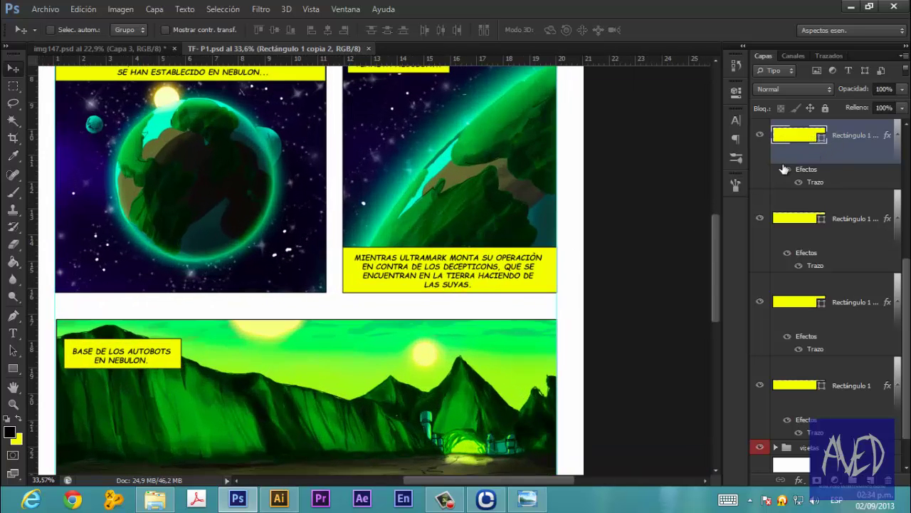
- Toggle caption layer visibility to find MIENTRAS ULTRAMARK, then select 'Rectángulo 1 copia'
click(838, 229)
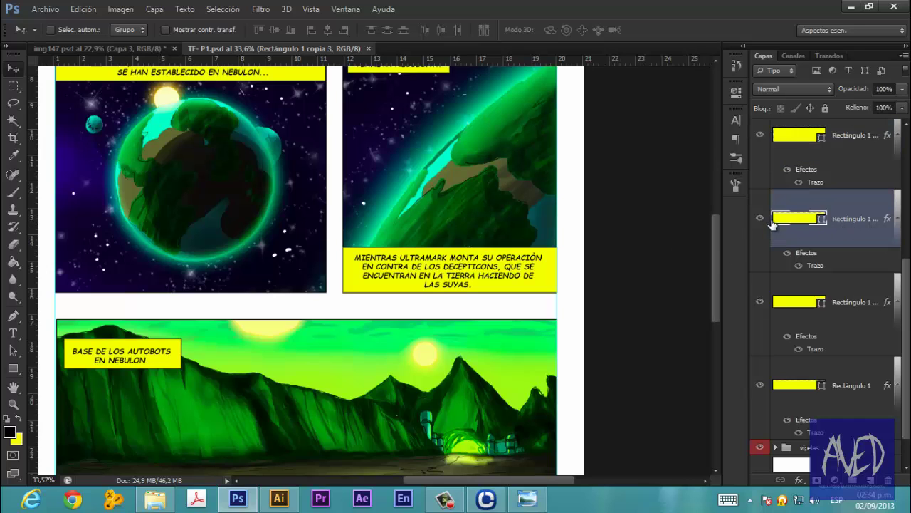
click(760, 219)
click(760, 218)
click(759, 303)
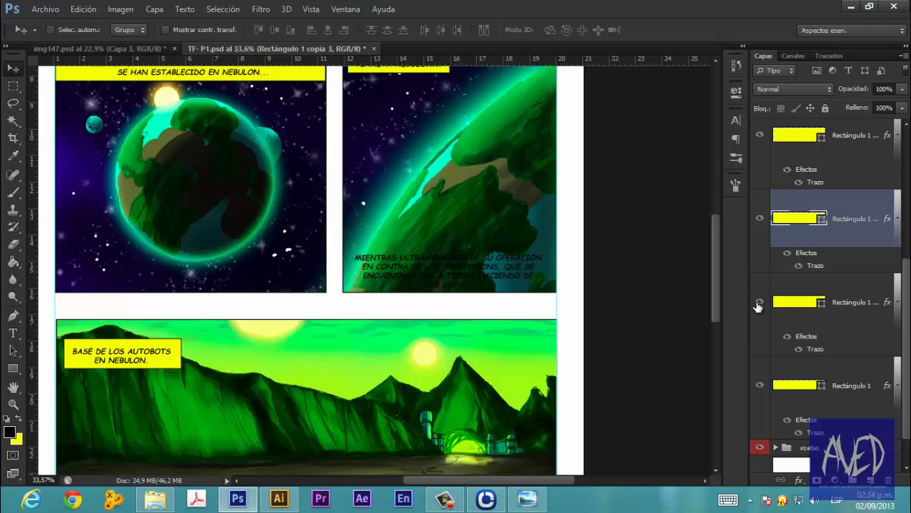
click(759, 304)
click(849, 304)
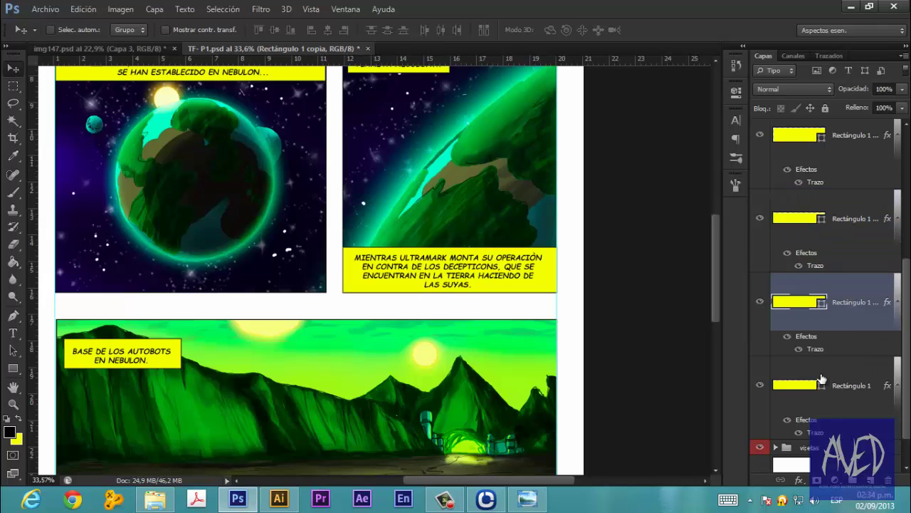
- Add a Sombra paralela without global light: 141° angle, 30 px distance, size 0, 100% opacity
double_click(807, 337)
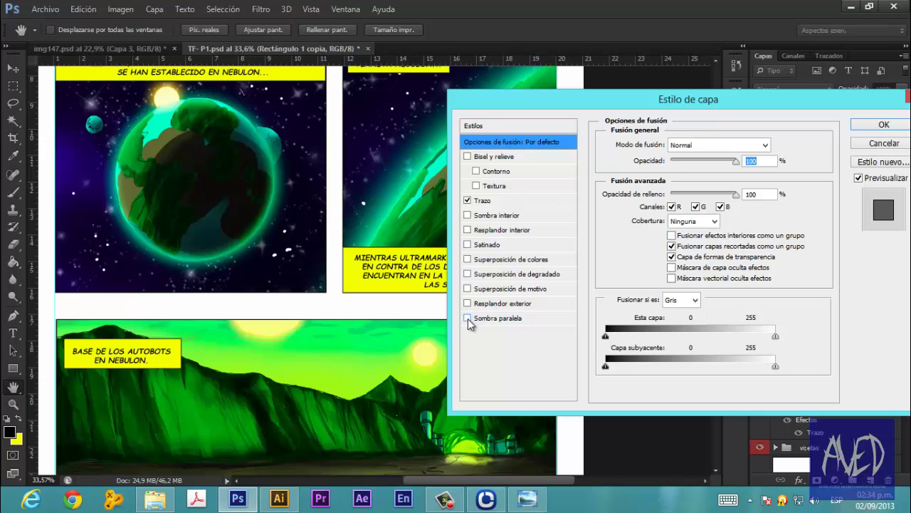
click(468, 318)
drag(678, 104, 740, 116)
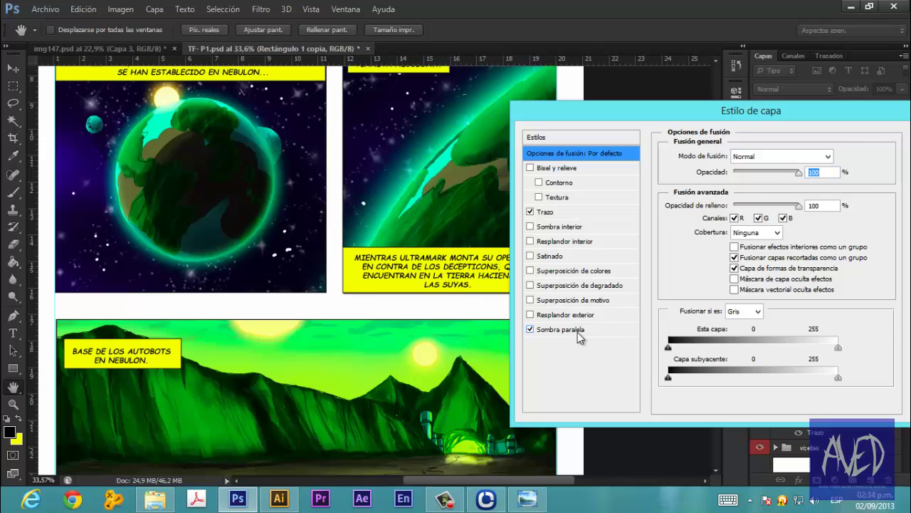
click(569, 329)
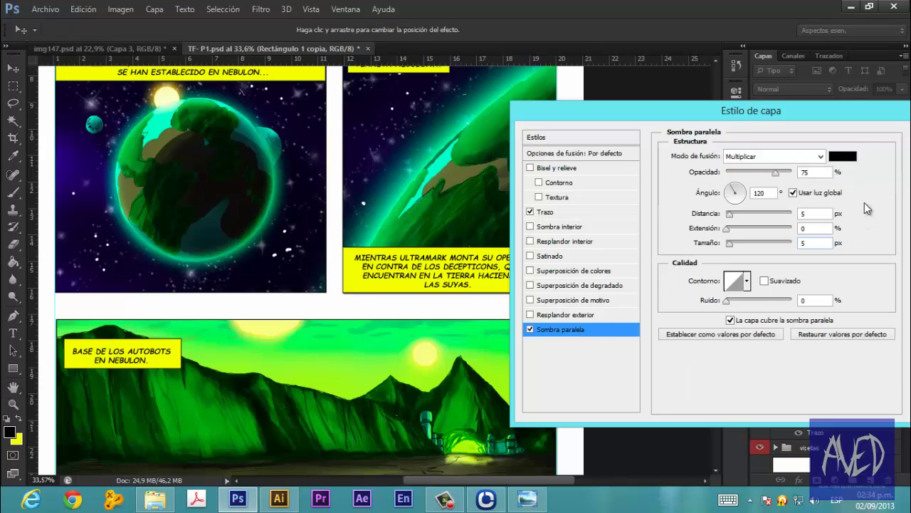
click(793, 193)
drag(763, 101, 820, 62)
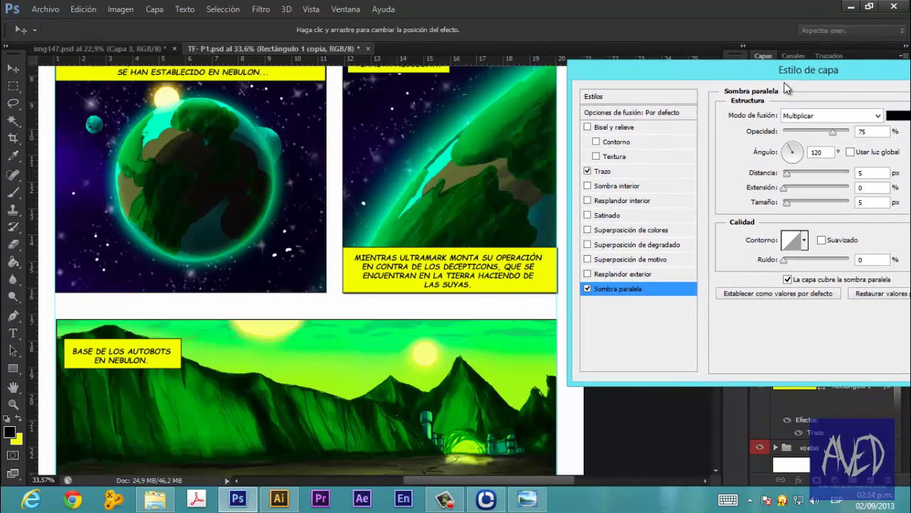
drag(539, 295, 541, 299)
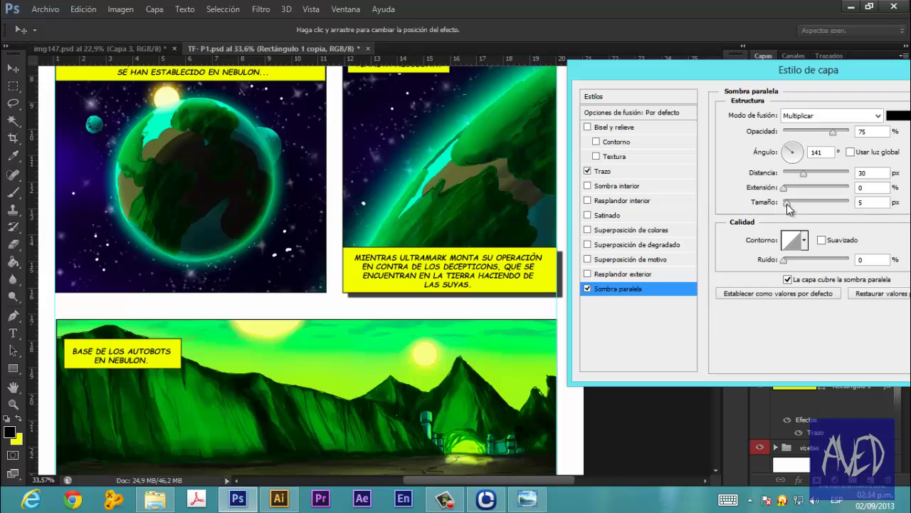
drag(787, 202, 776, 210)
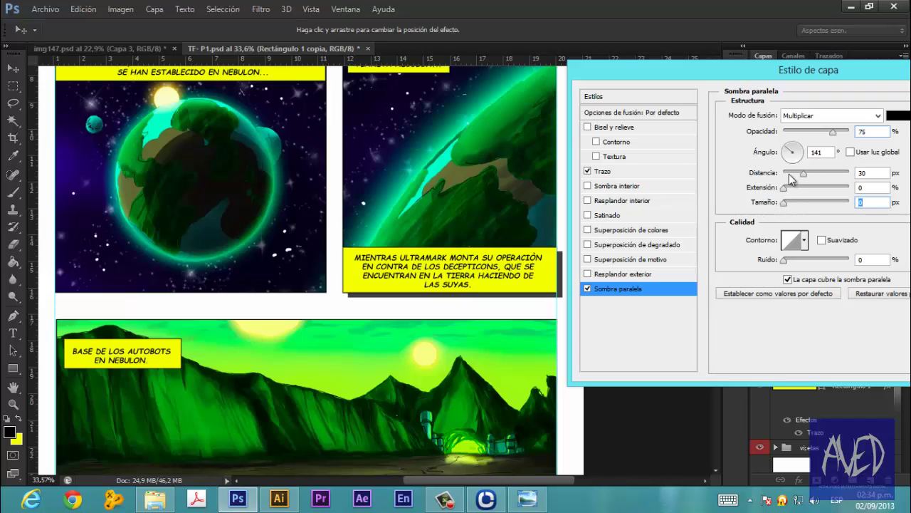
drag(833, 137, 852, 134)
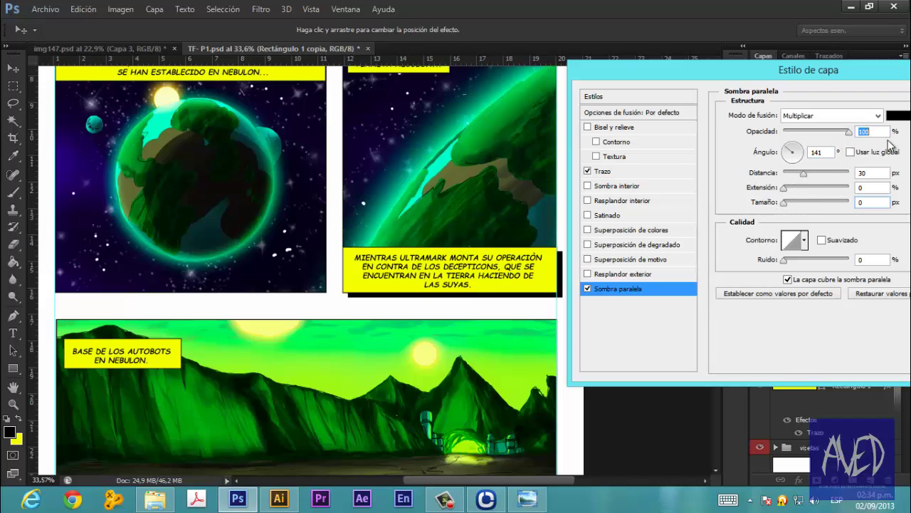
drag(783, 79, 645, 95)
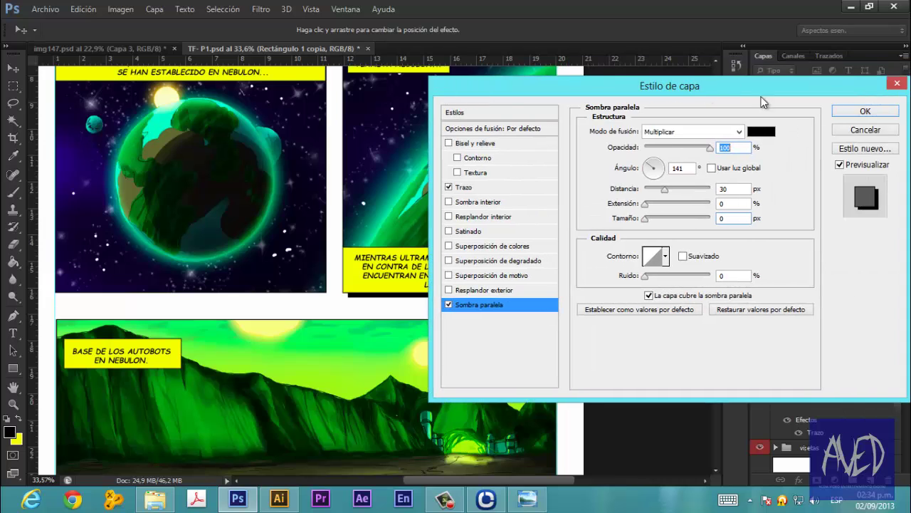
click(865, 111)
scroll(593, 205, down, 2)
scroll(592, 204, down, 2)
scroll(592, 204, down, 1)
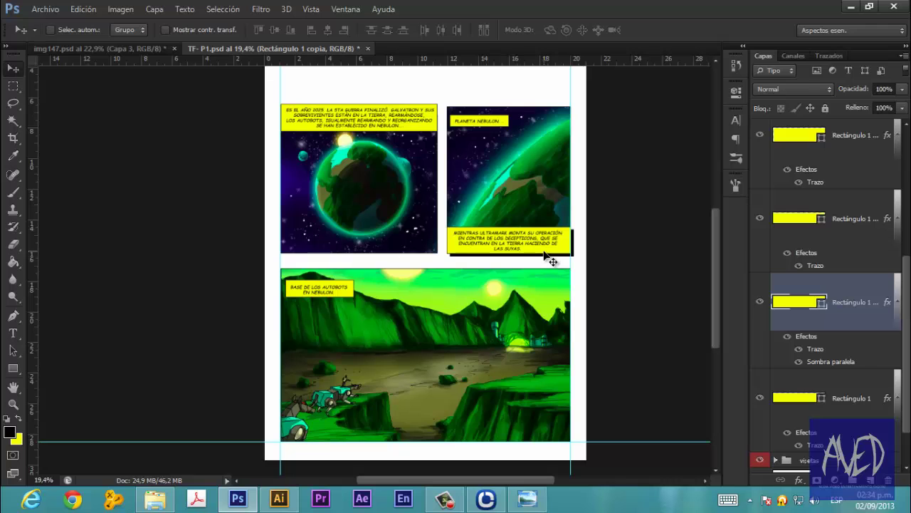
scroll(549, 256, up, 1)
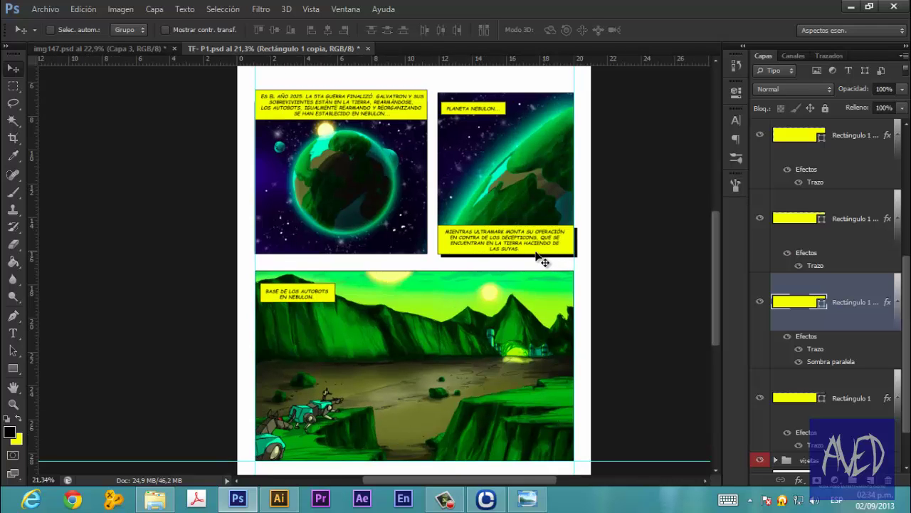
scroll(539, 261, up, 1)
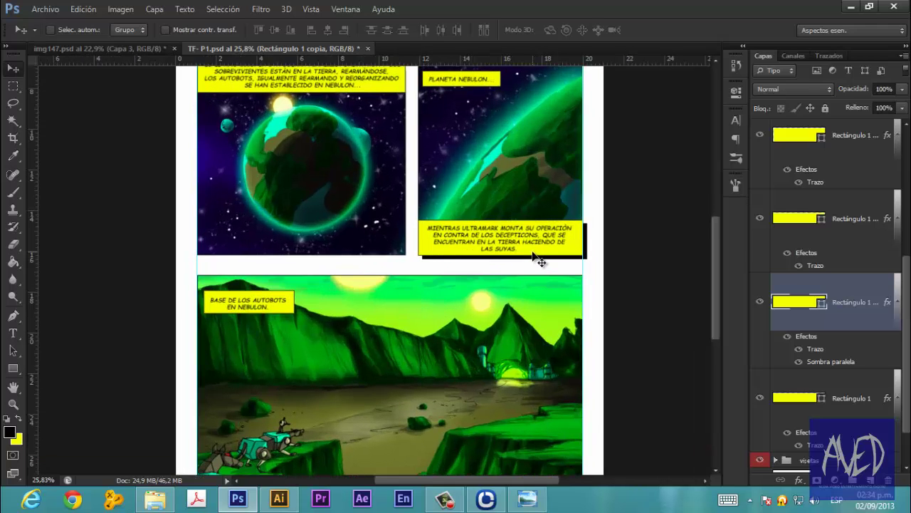
scroll(539, 261, down, 2)
scroll(412, 384, up, 3)
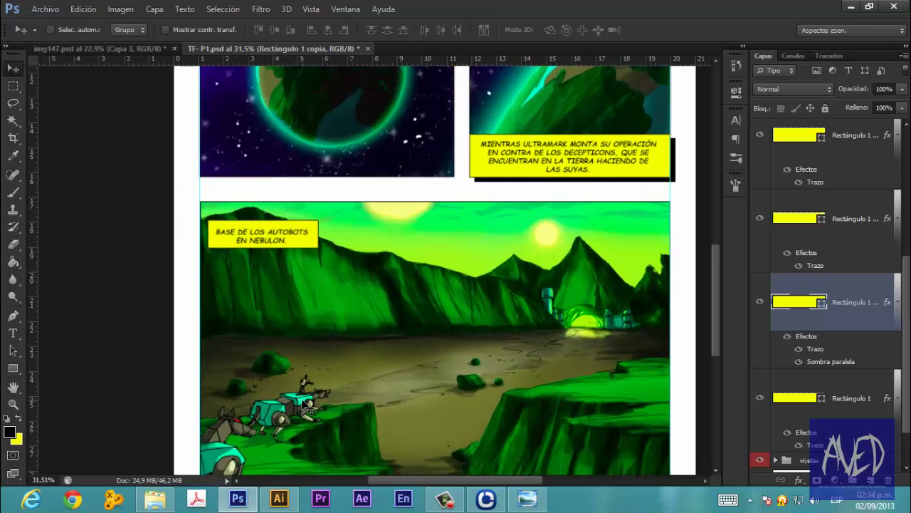
scroll(304, 402, down, 1)
scroll(356, 334, down, 1)
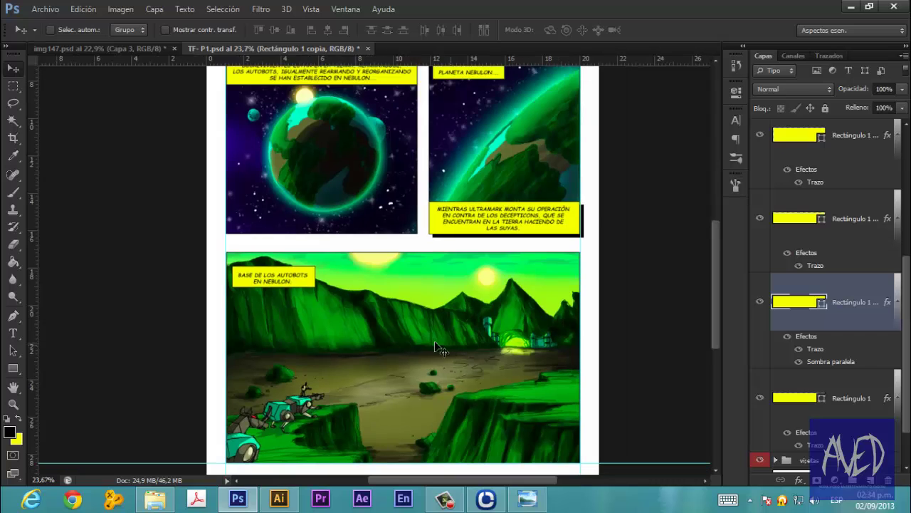
scroll(358, 324, up, 1)
scroll(358, 324, down, 1)
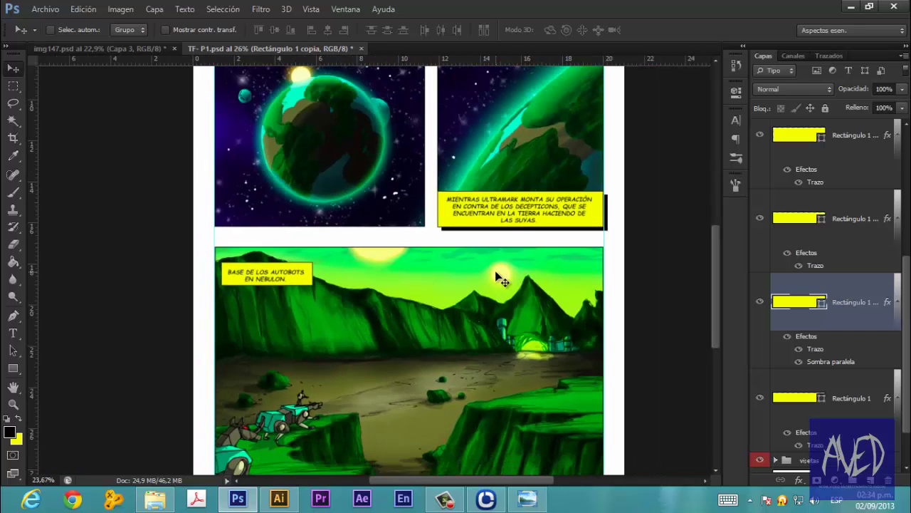
scroll(494, 274, down, 1)
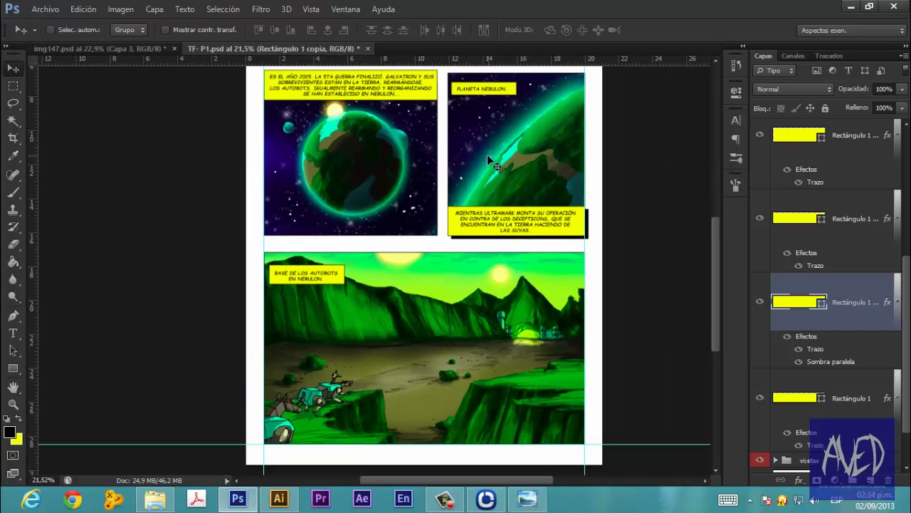
- Scroll up and down through the Layers panel to review the caption rectangle layers
scroll(441, 175, down, 2)
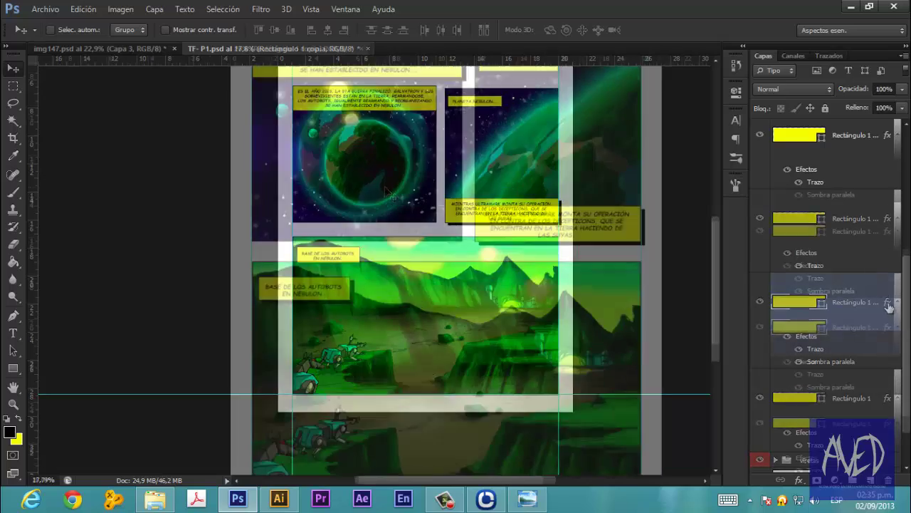
scroll(350, 294, up, 2)
scroll(350, 294, up, 1)
scroll(349, 294, down, 2)
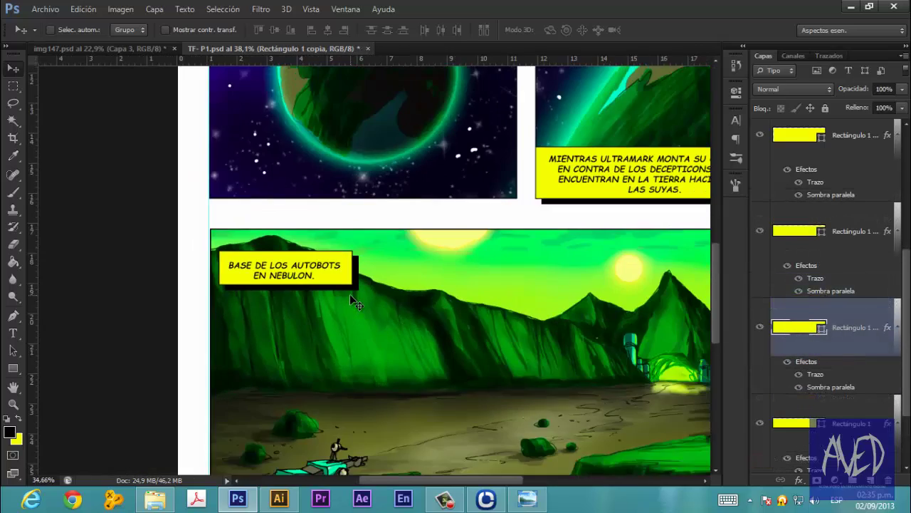
scroll(438, 313, down, 1)
scroll(437, 313, down, 1)
scroll(450, 364, down, 1)
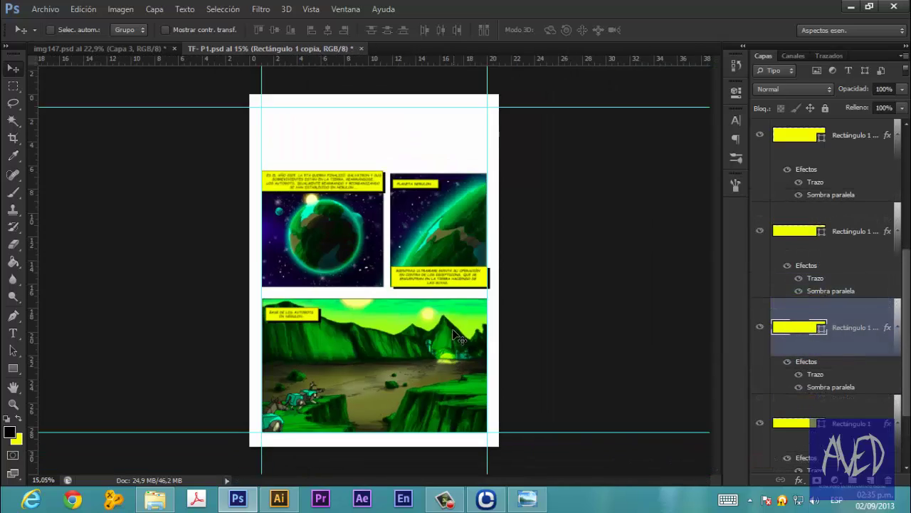
scroll(321, 210, down, 1)
scroll(321, 210, up, 2)
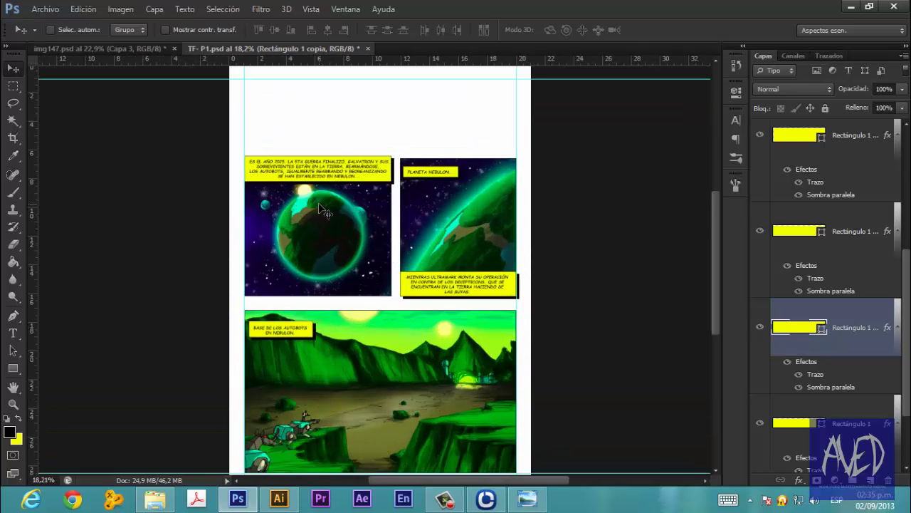
scroll(321, 210, down, 1)
scroll(321, 210, up, 1)
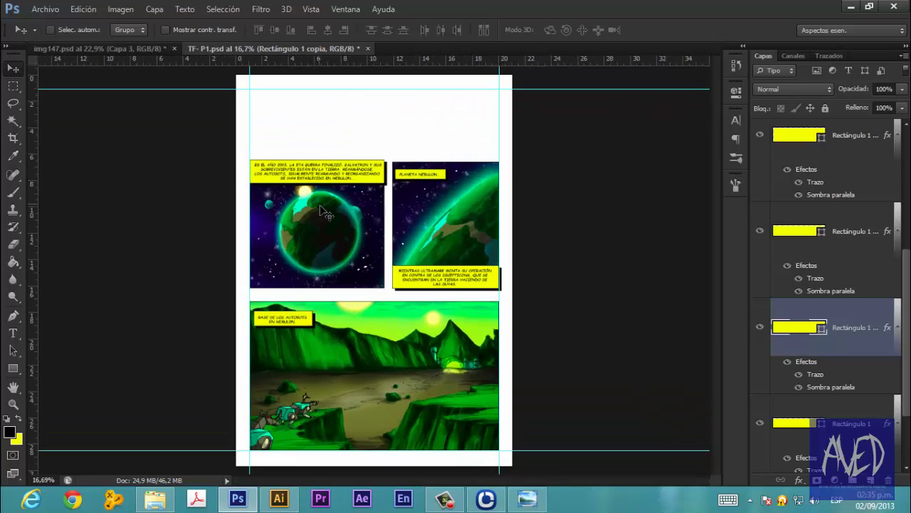
scroll(334, 182, down, 1)
scroll(335, 173, up, 2)
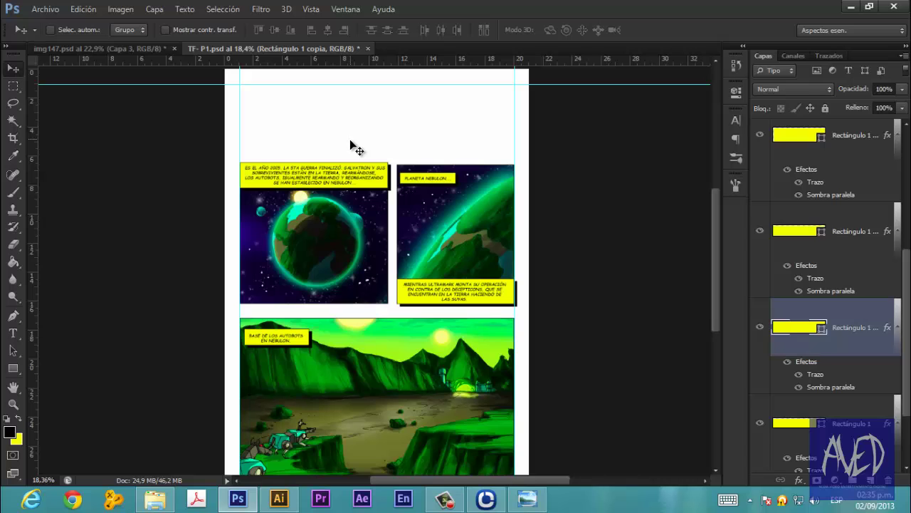
scroll(349, 140, down, 1)
scroll(371, 244, up, 2)
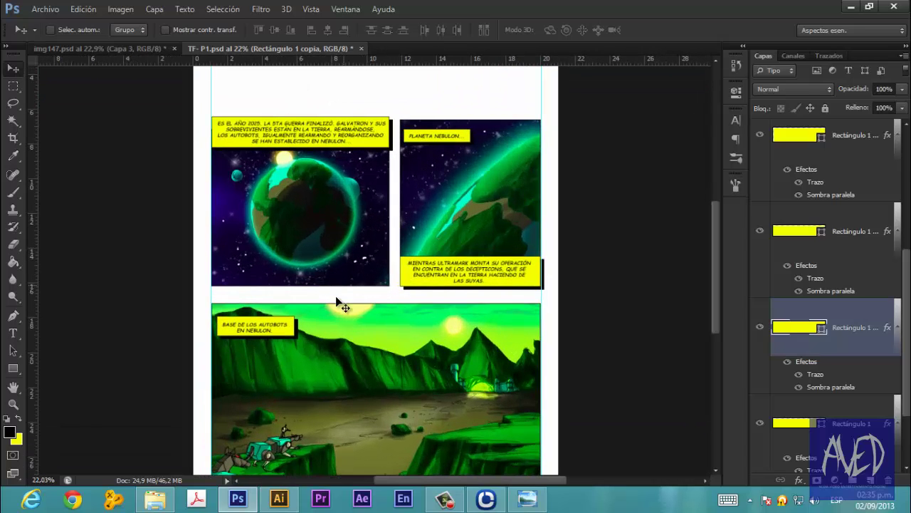
scroll(372, 286, down, 1)
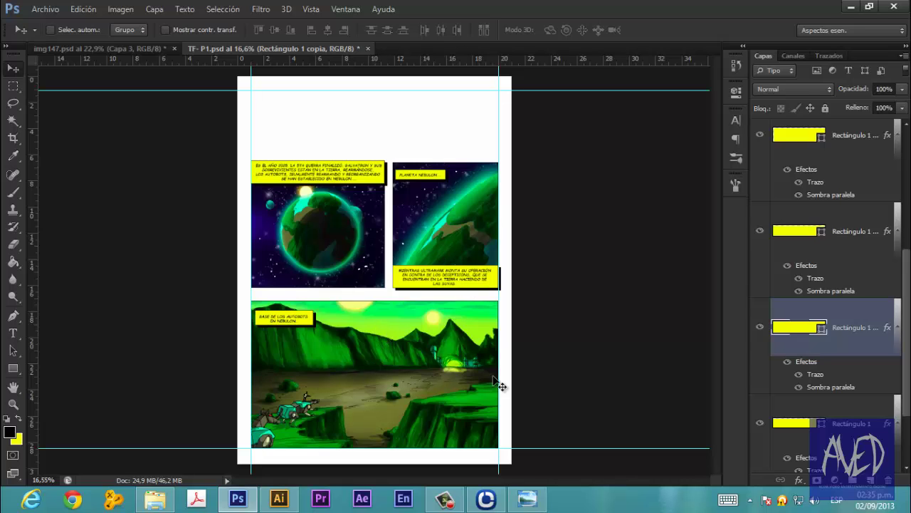
scroll(416, 256, up, 2)
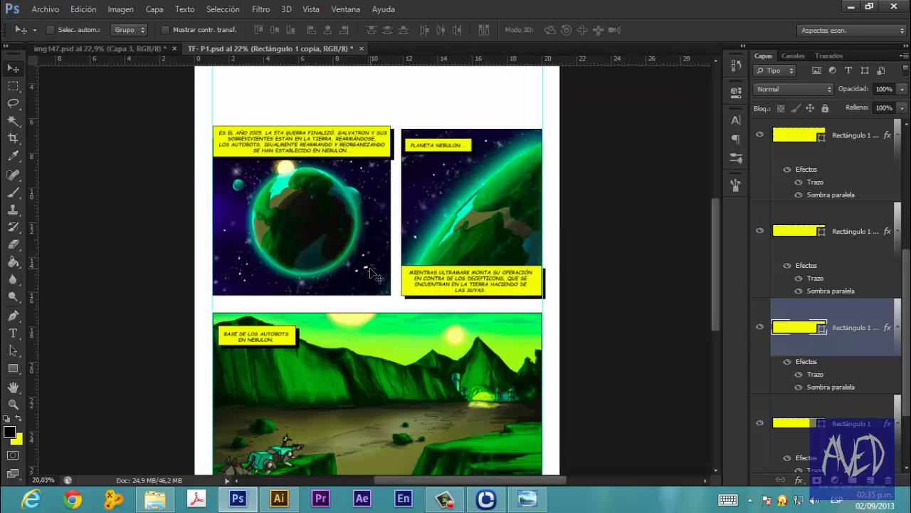
scroll(371, 273, down, 1)
scroll(371, 273, down, 1)
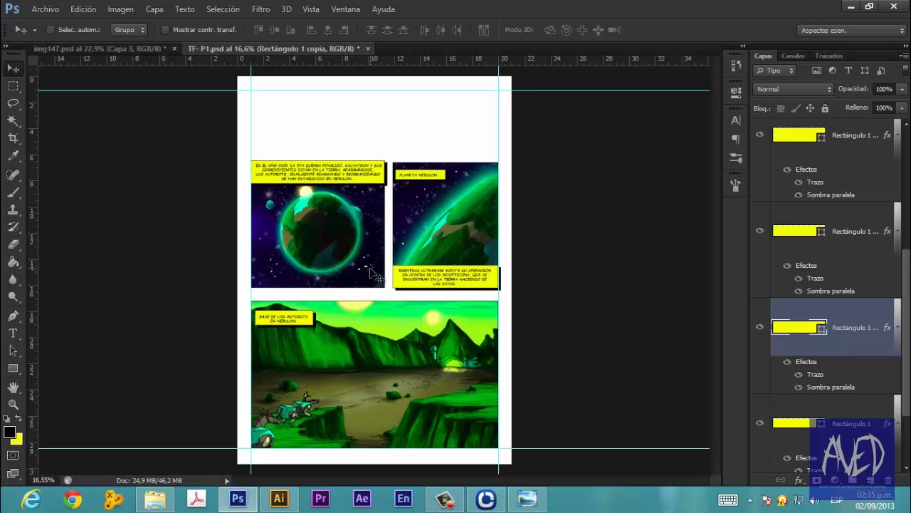
scroll(371, 272, up, 1)
scroll(371, 273, up, 1)
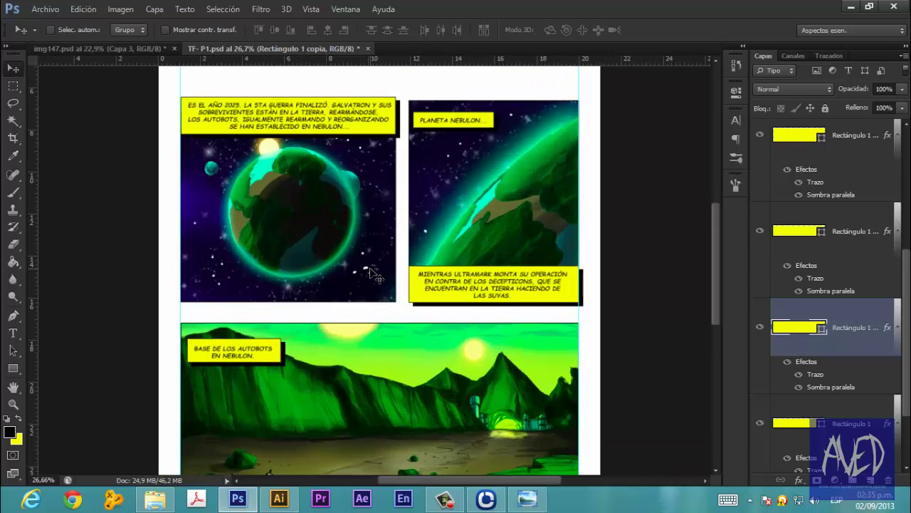
scroll(370, 272, down, 1)
scroll(371, 272, down, 1)
scroll(371, 272, down, 1)
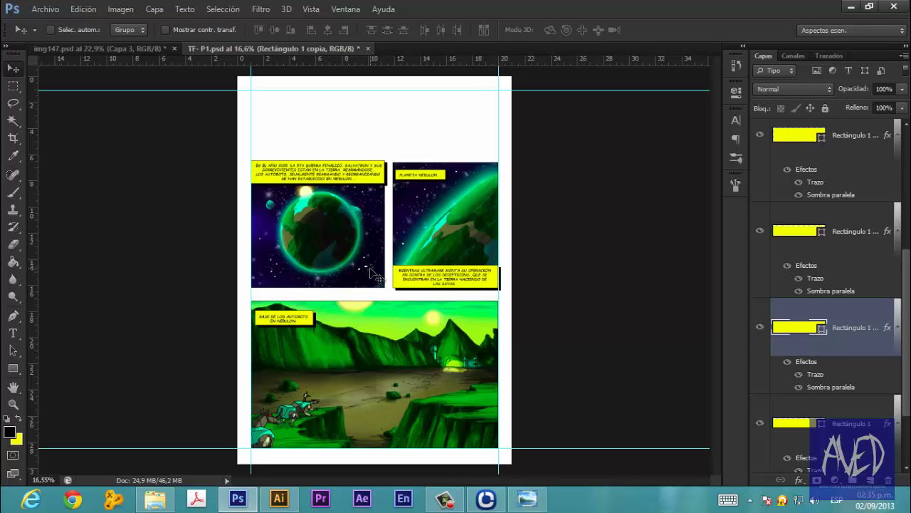
scroll(371, 273, up, 4)
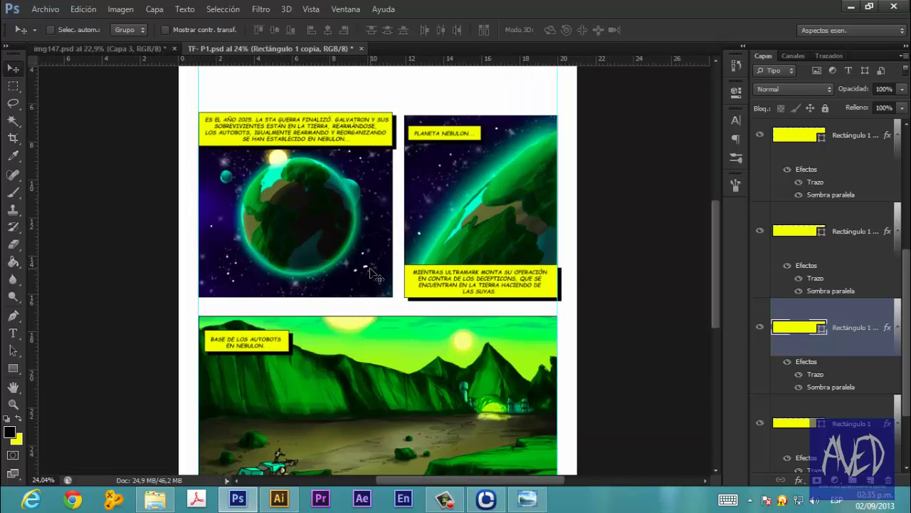
scroll(371, 272, down, 1)
scroll(371, 273, down, 3)
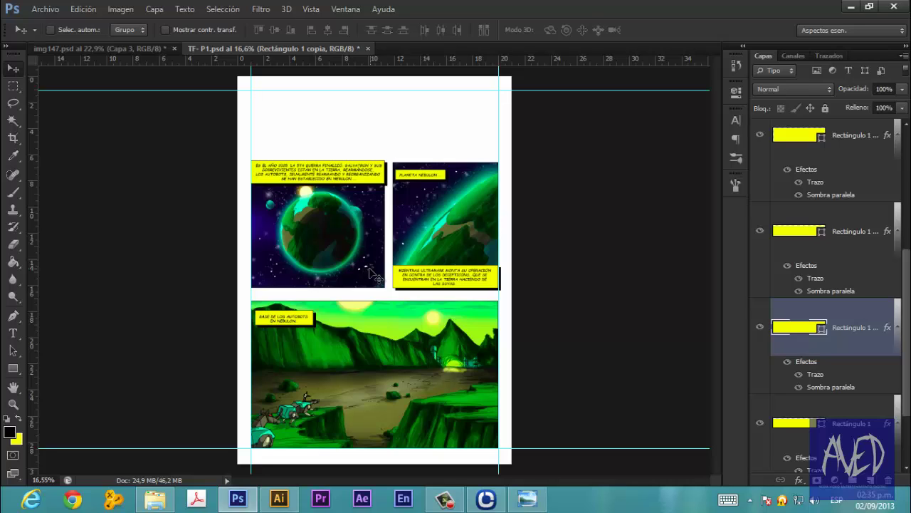
scroll(375, 289, up, 2)
scroll(375, 289, up, 2)
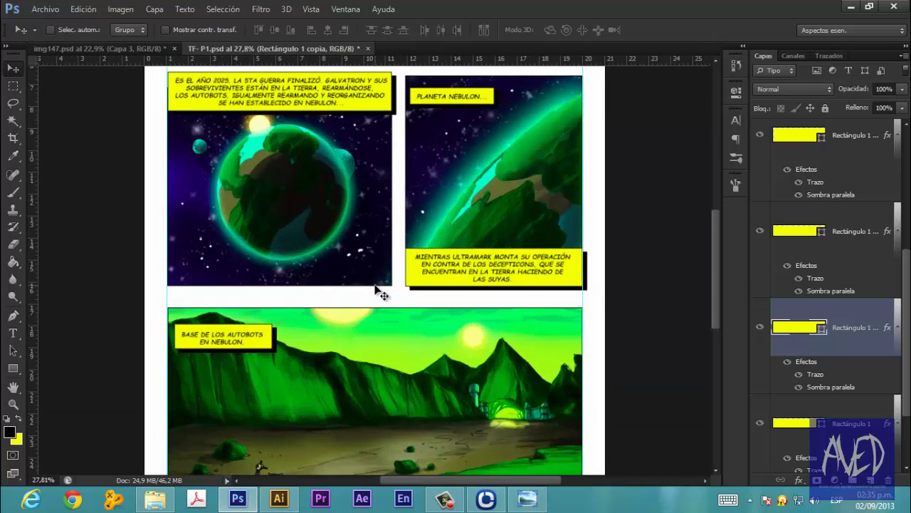
scroll(375, 288, down, 2)
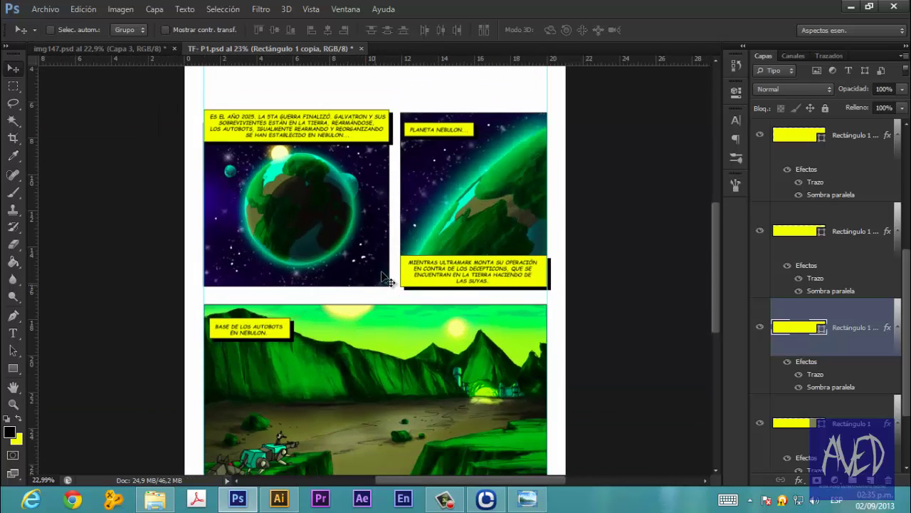
scroll(357, 288, down, 1)
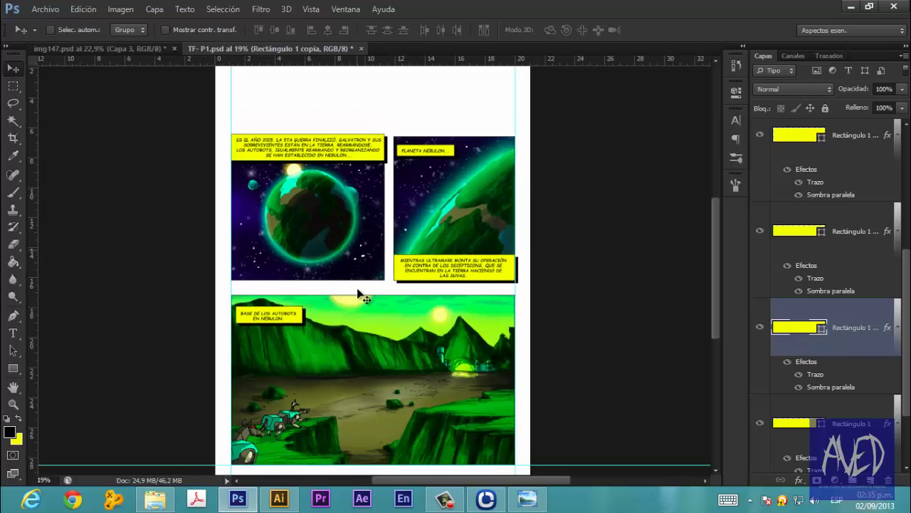
scroll(377, 377, down, 1)
scroll(382, 388, up, 1)
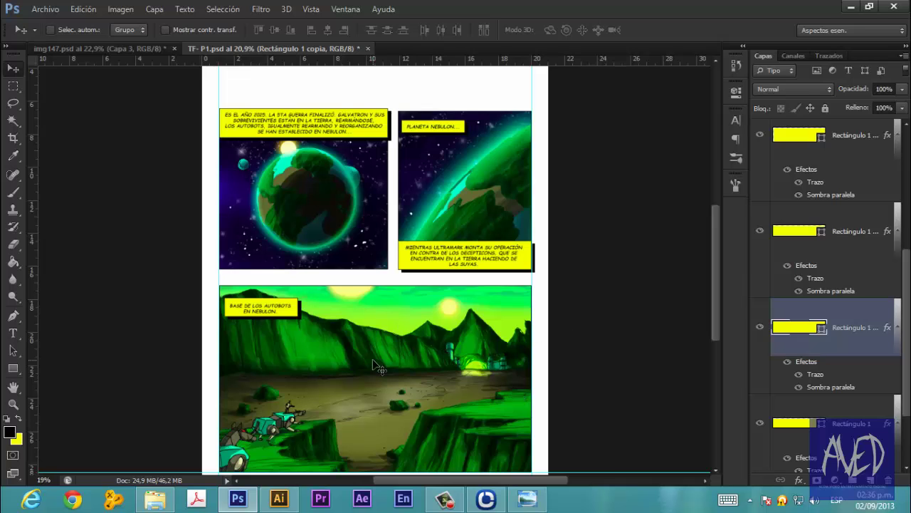
scroll(356, 390, down, 1)
scroll(355, 393, up, 2)
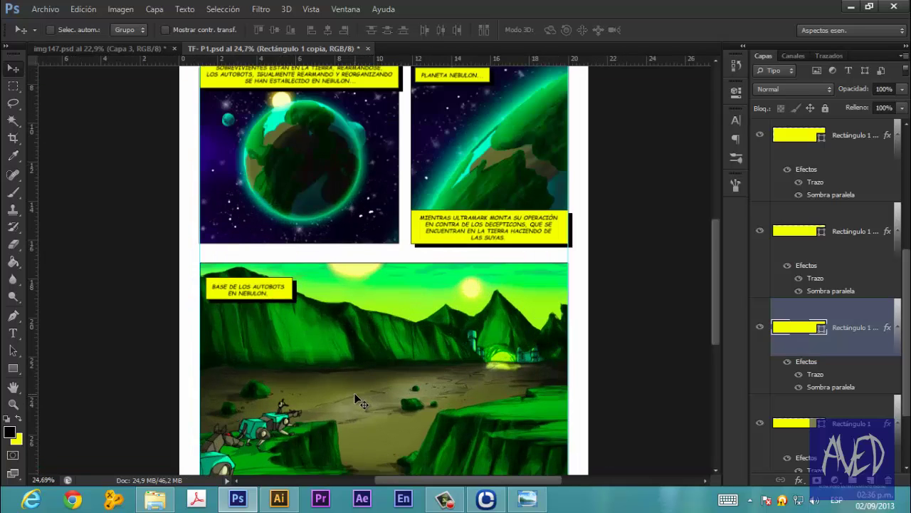
scroll(349, 282, down, 2)
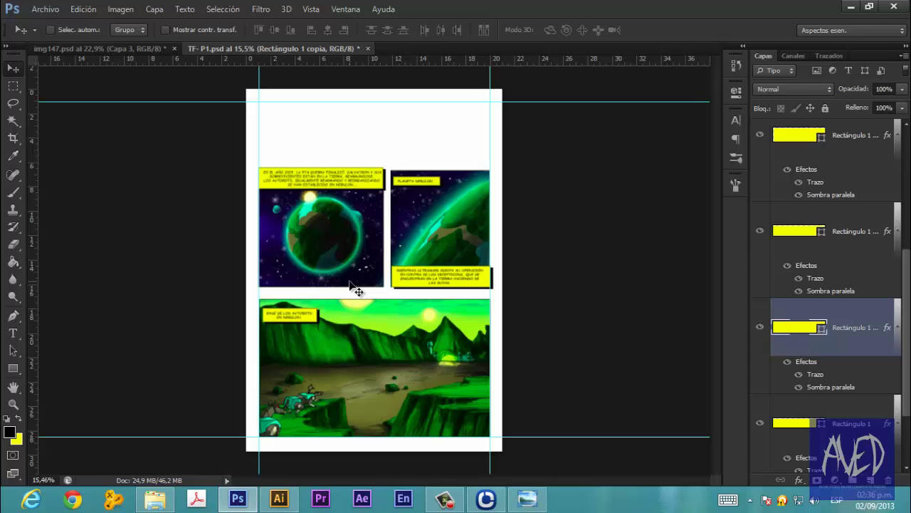